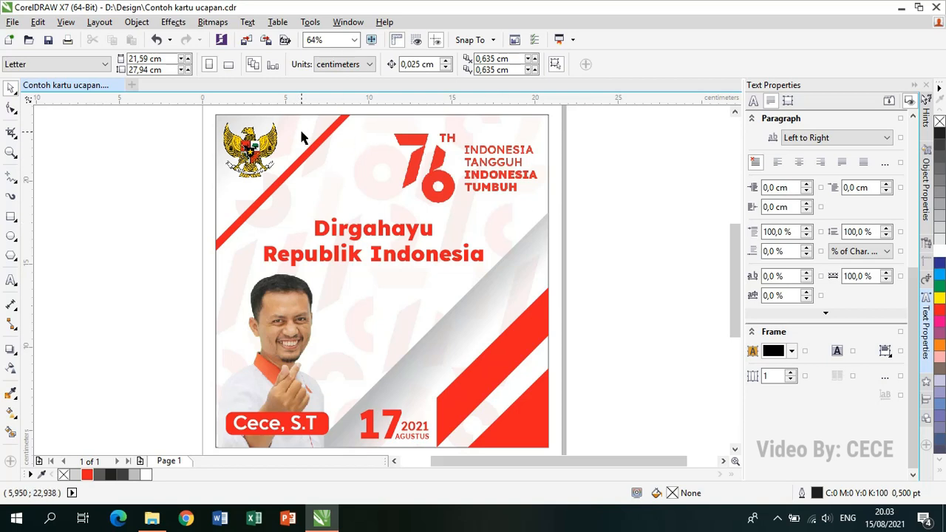
# Create a new blank document and set its units to centimeters
pyautogui.click(131, 86)
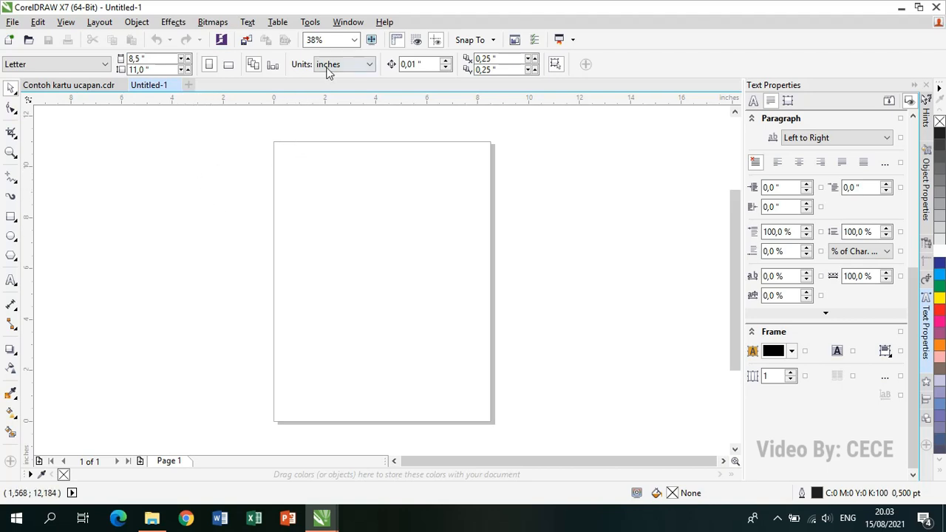
pyautogui.click(358, 65)
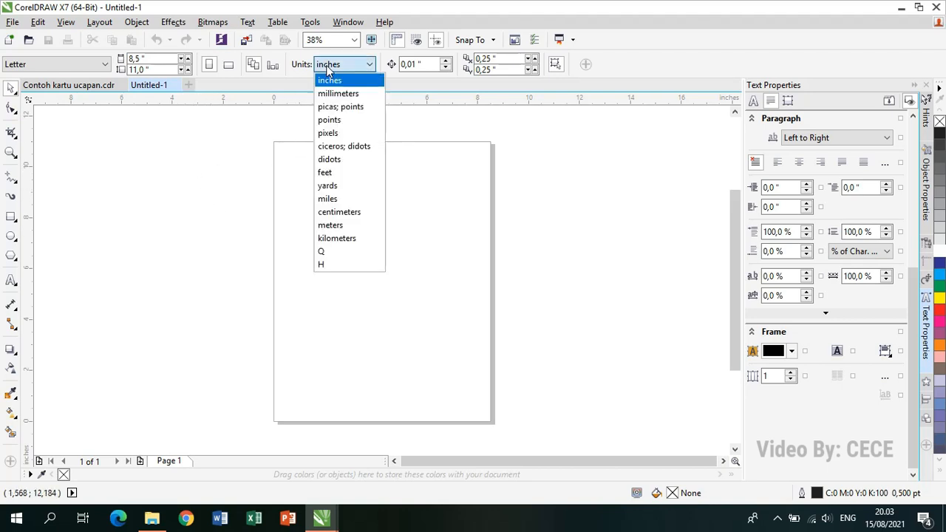
pyautogui.click(352, 212)
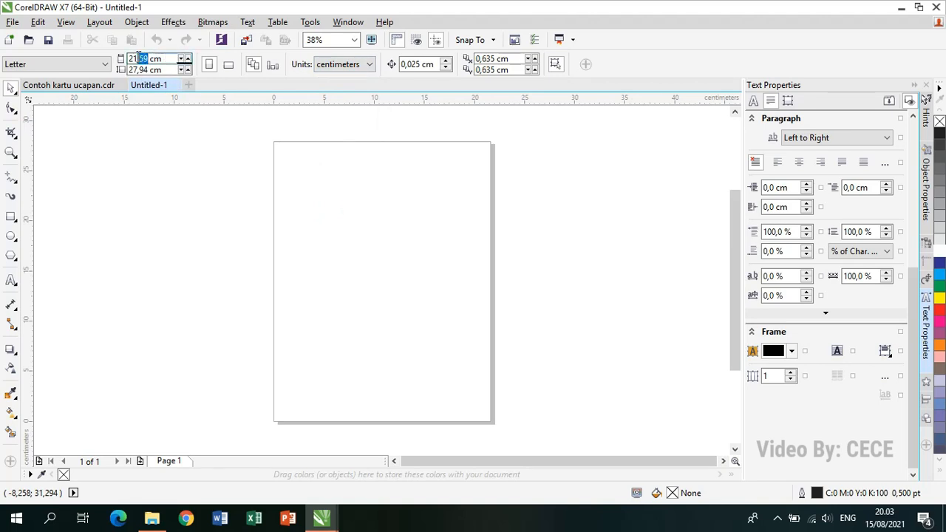
# Set the page size to 20 by 20 cm and add a rectangle exactly matching the page frame
pyautogui.doubleClick(147, 58)
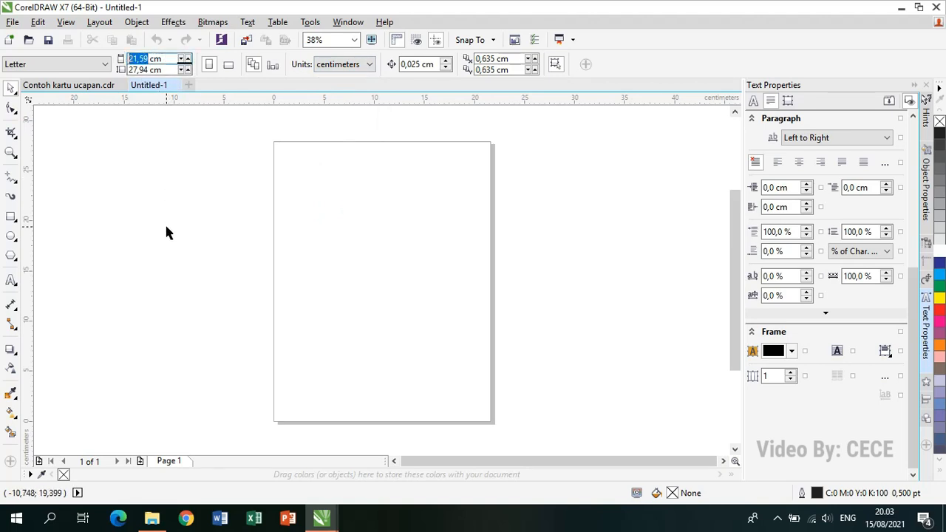
pyautogui.write('20')
pyautogui.press('Tab')
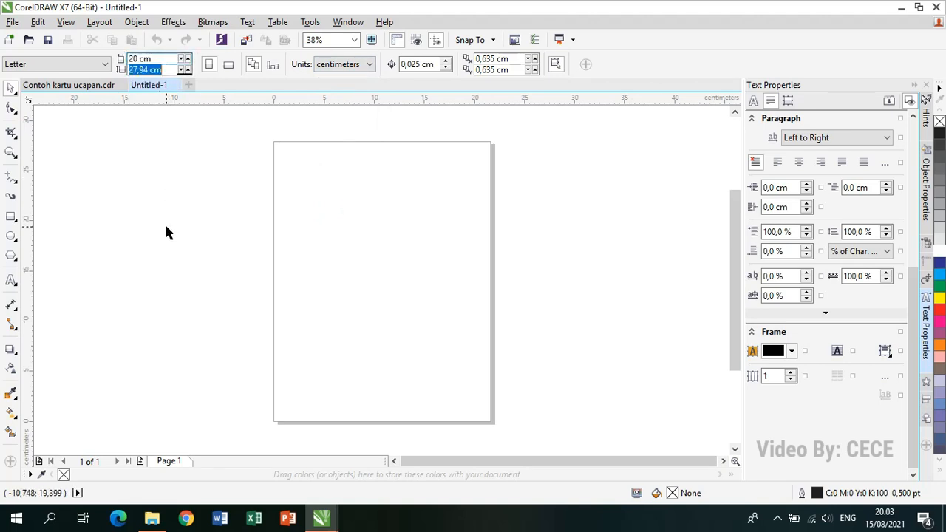
pyautogui.write('20')
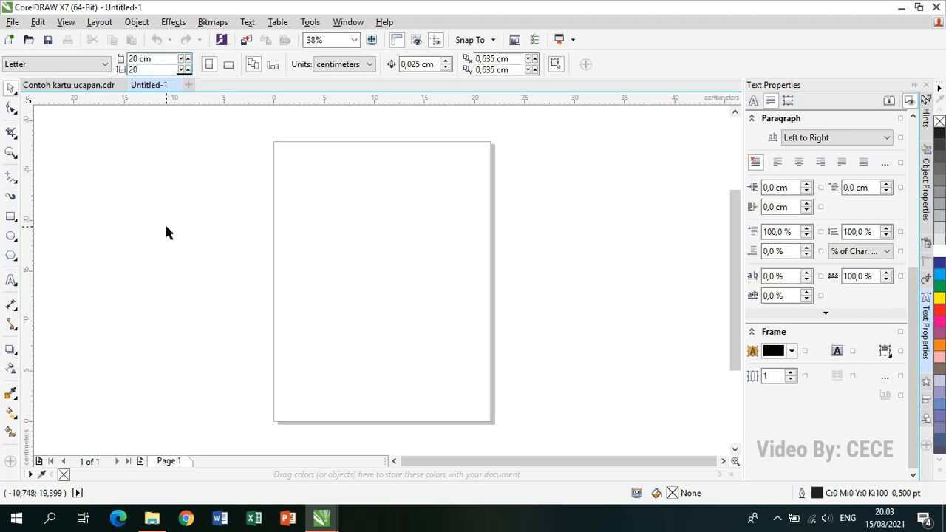
pyautogui.press('Return')
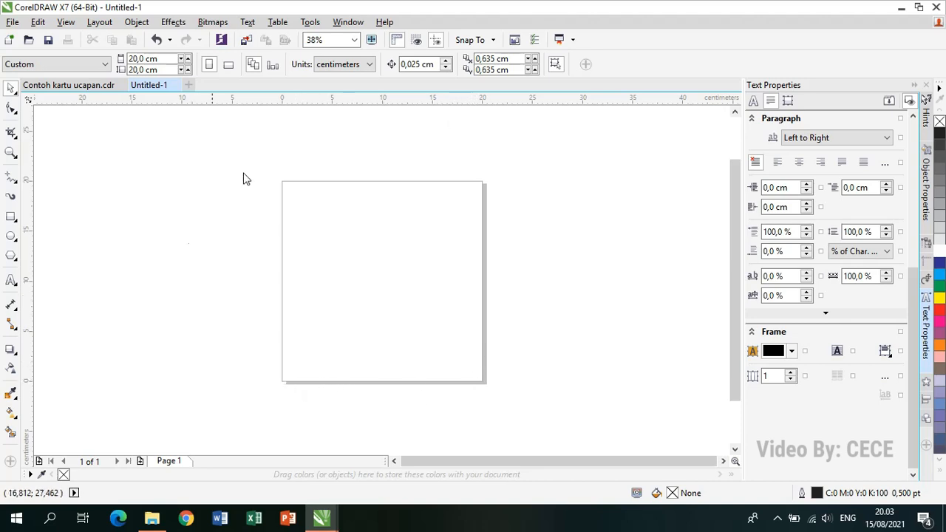
pyautogui.doubleClick(11, 219)
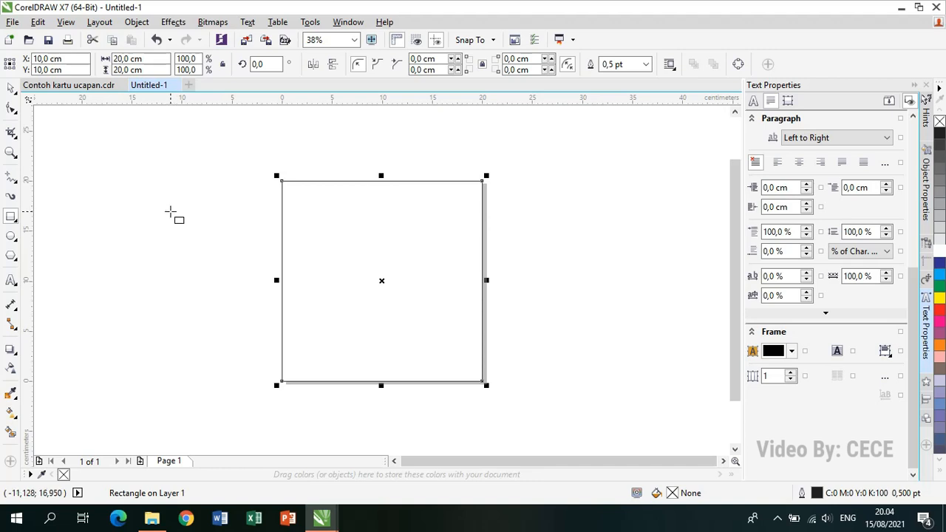
# Examine the finished sample card, its red corner shapes and the source images in the background folder in File Explorer
pyautogui.click(68, 86)
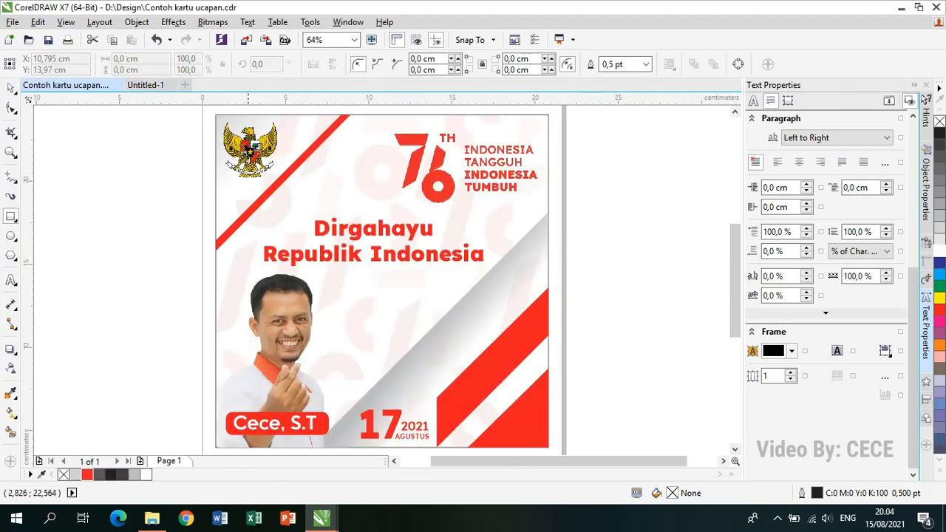
pyautogui.click(140, 86)
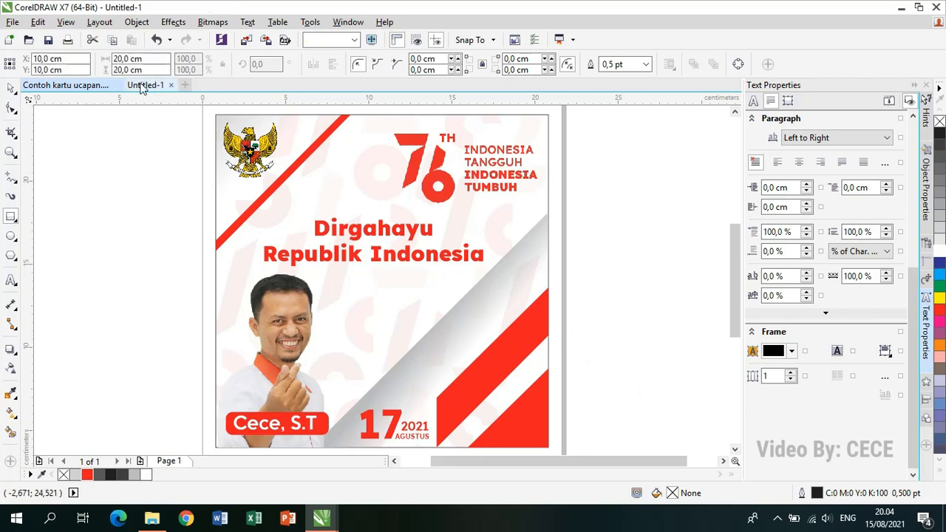
pyautogui.click(151, 519)
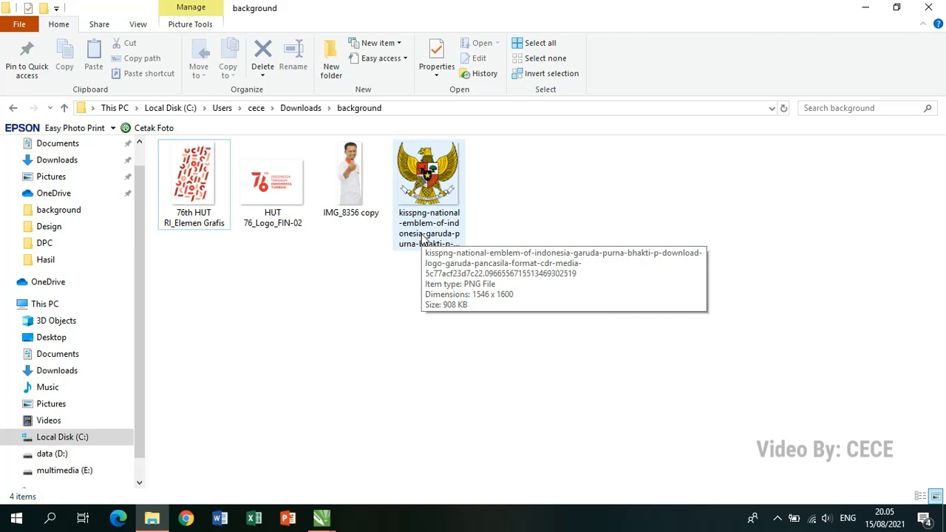
pyautogui.moveTo(322, 517)
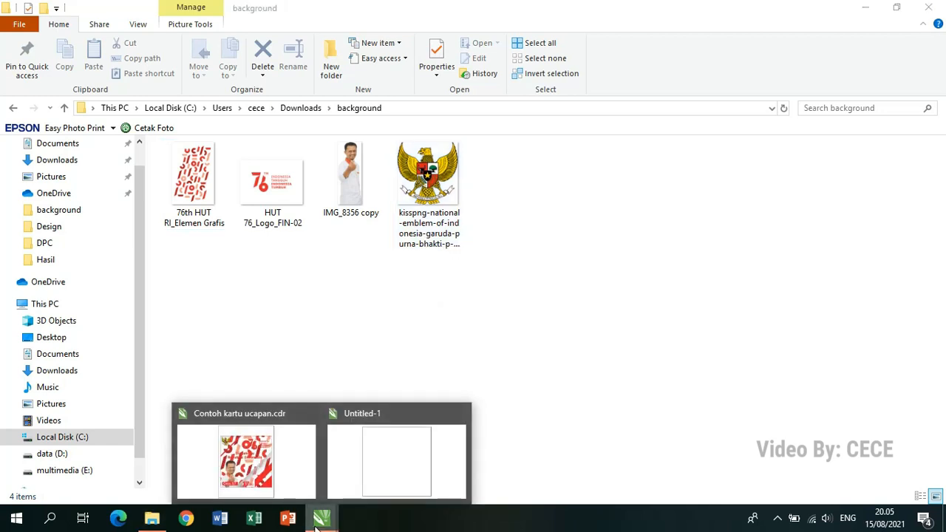
pyautogui.click(349, 483)
pyautogui.press('space')
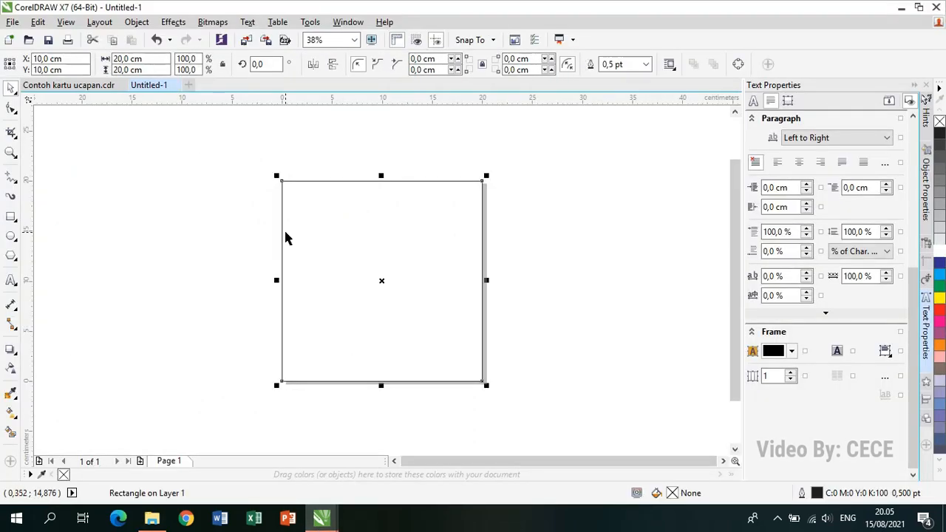
pyautogui.click(95, 86)
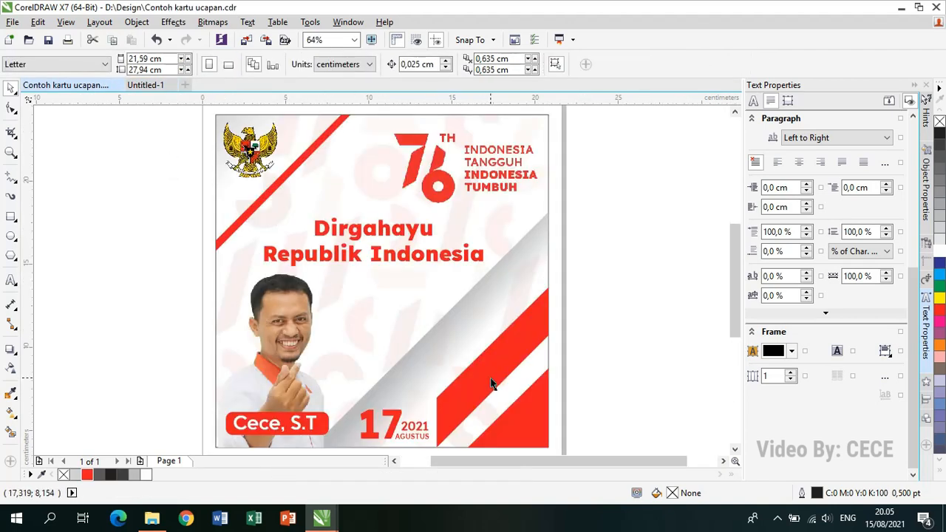
pyautogui.click(491, 384)
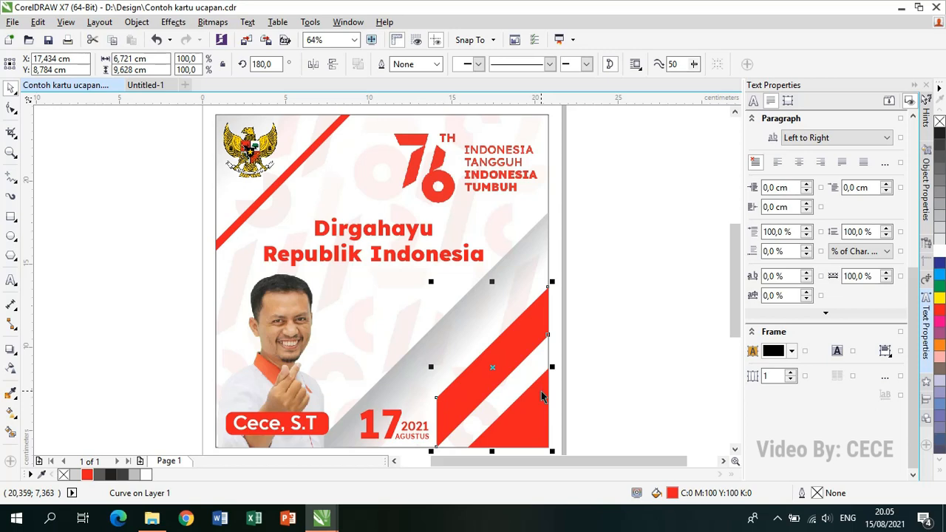
pyautogui.click(144, 85)
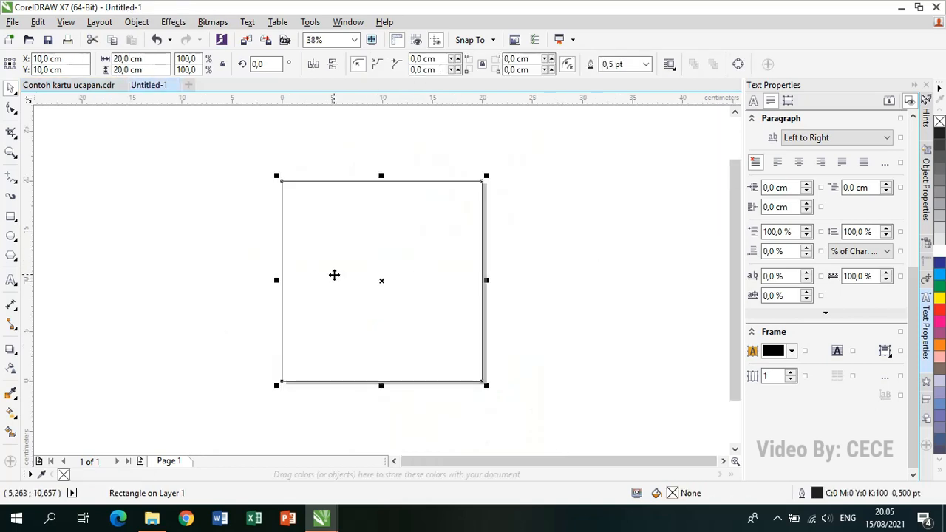
# Draw a second rectangle of 20 by 20 cm covering the whole page
pyautogui.click(12, 176)
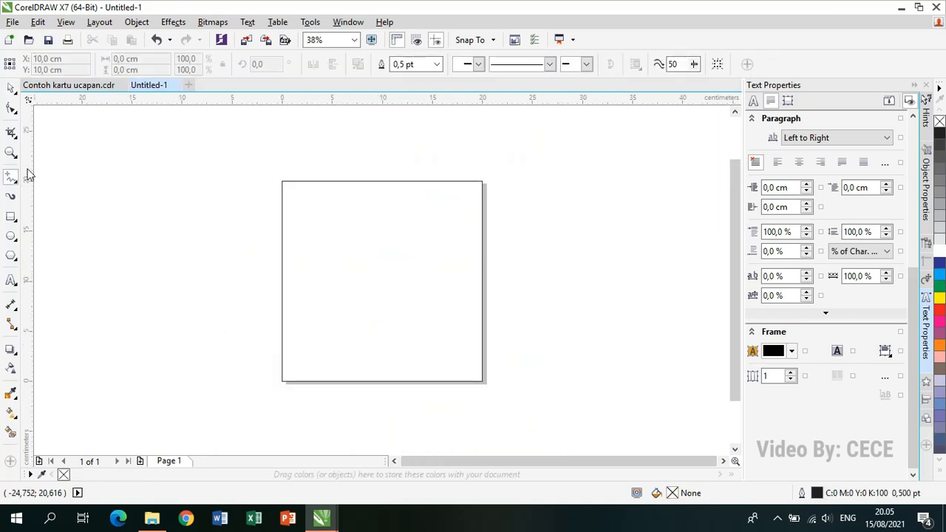
pyautogui.click(12, 217)
pyautogui.moveTo(284, 183); pyautogui.dragTo(485, 382)
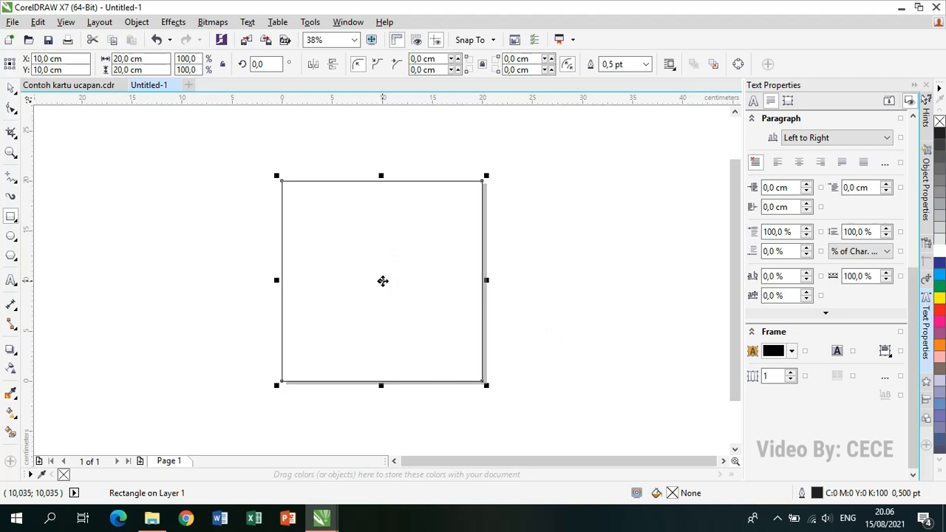
# Convert the new rectangle to curves and delete its top-left node to make a right triangle
pyautogui.hotkey('ctrl', 'q')
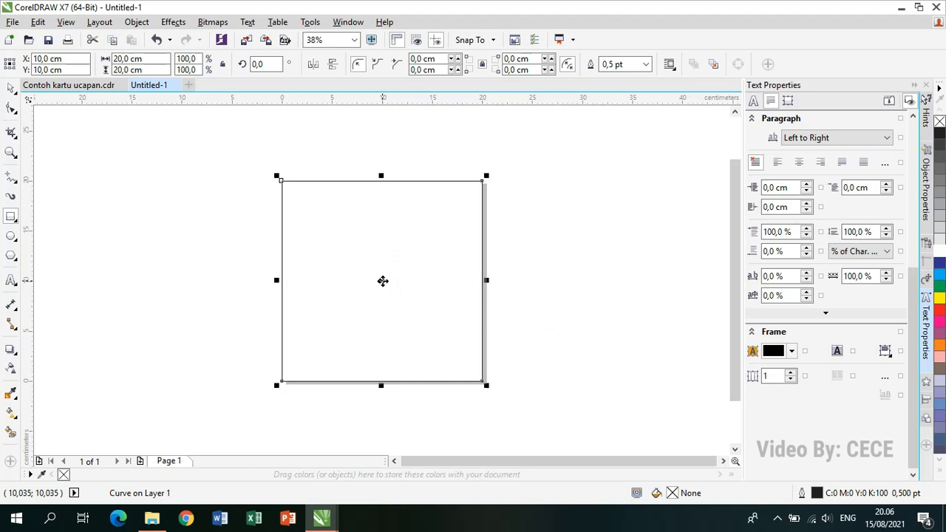
pyautogui.press('F10')
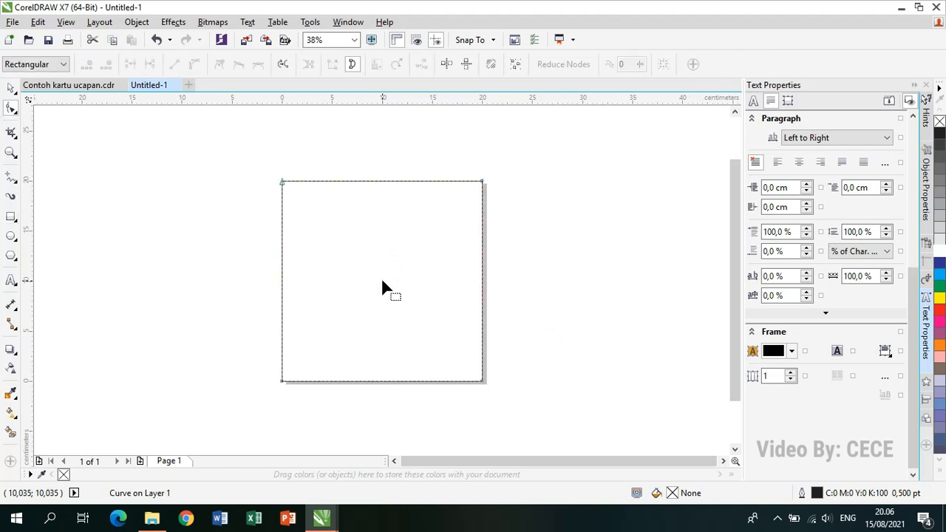
pyautogui.doubleClick(282, 183)
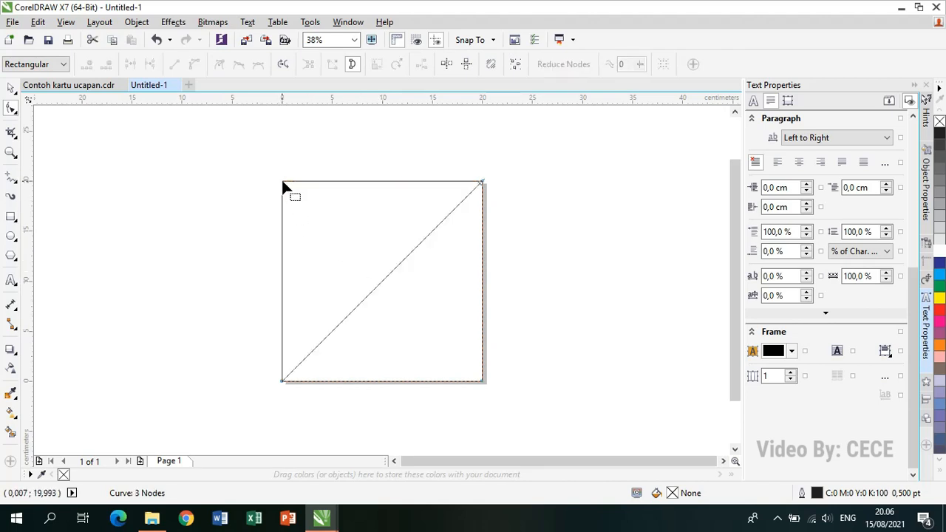
# Scale the triangle proportionally to about 13.35 cm wide and place it in the page's lower-right corner
pyautogui.click(11, 88)
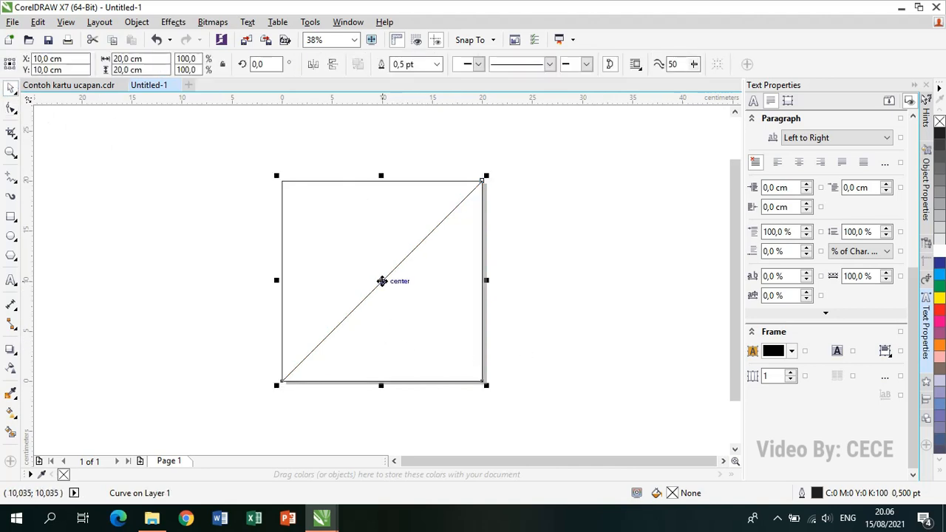
pyautogui.moveTo(486, 178); pyautogui.dragTo(484, 220)
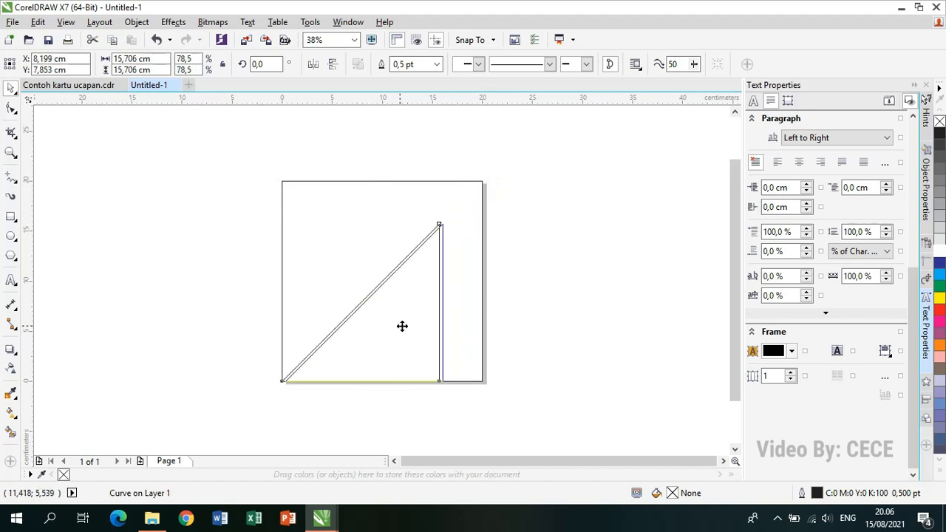
pyautogui.moveTo(402, 325); pyautogui.dragTo(438, 328)
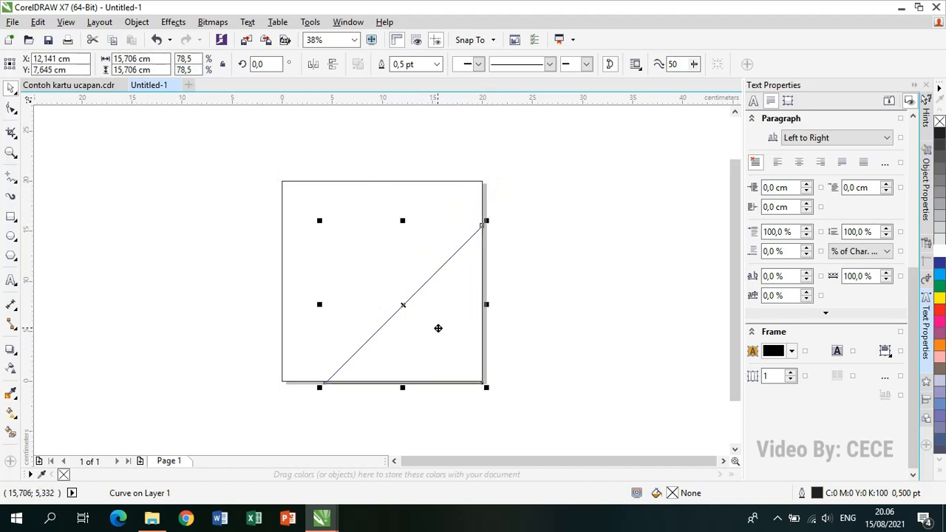
pyautogui.moveTo(320, 220); pyautogui.dragTo(340, 241)
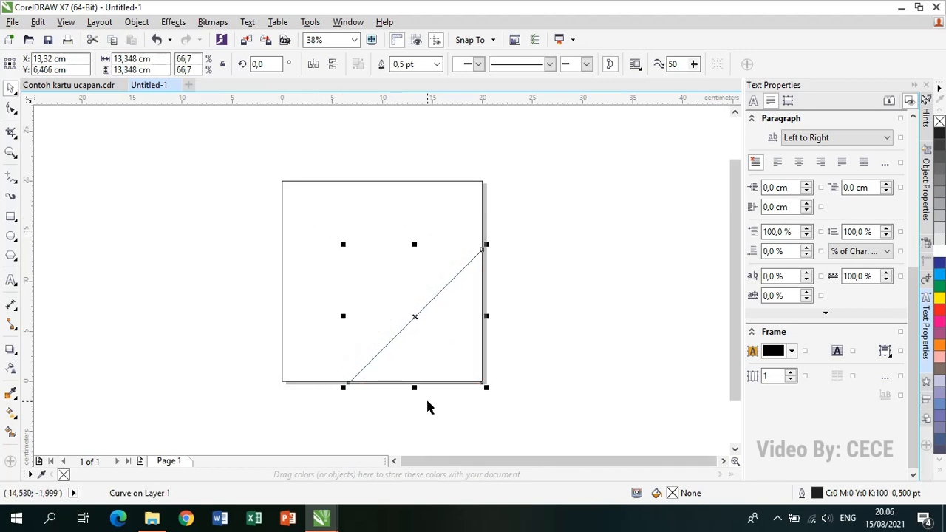
# Nudge the triangle up in small increments until its base lines up with the page's bottom edge
pyautogui.scroll(2, 425, 397)
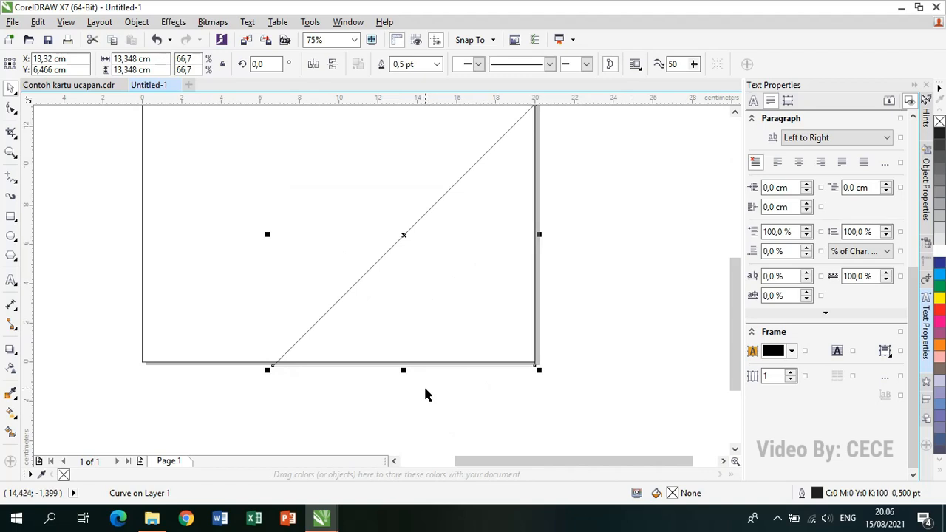
pyautogui.press('Up')
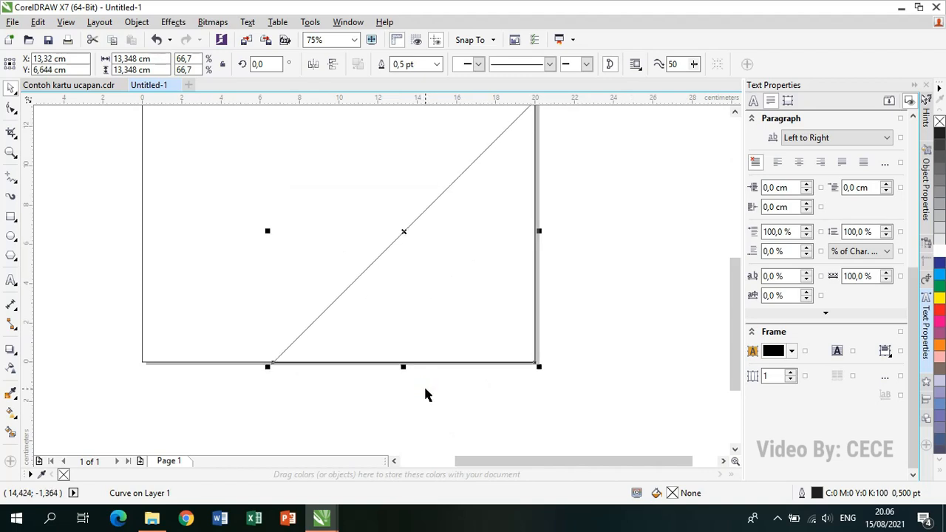
pyautogui.press('Up')
pyautogui.press('Up')
pyautogui.press('Up')
pyautogui.press('Up')
pyautogui.press('Up')
pyautogui.press('Down')
pyautogui.press('Down')
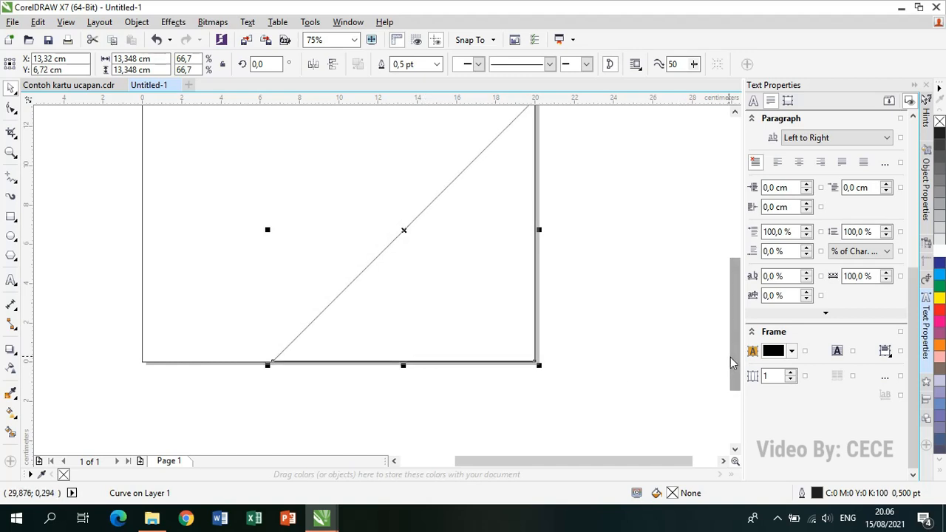
pyautogui.moveTo(733, 362); pyautogui.dragTo(732, 339)
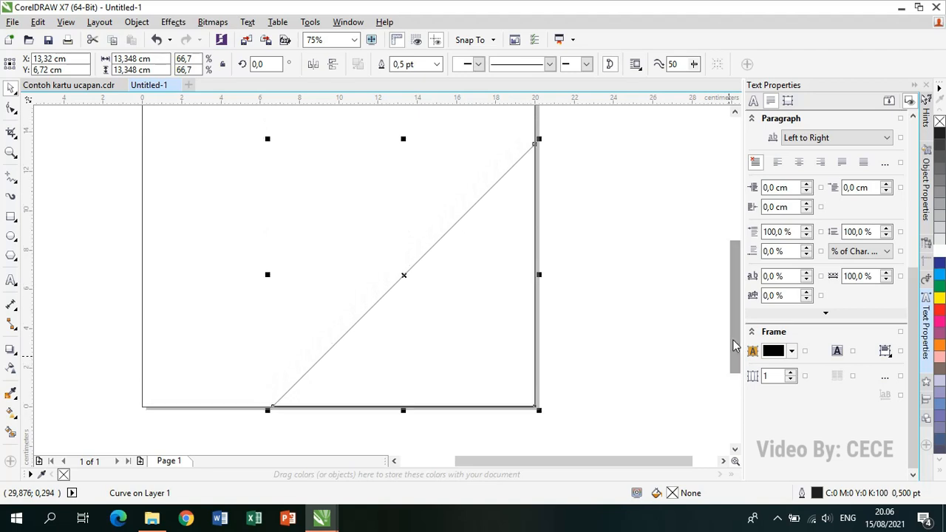
pyautogui.click(631, 310)
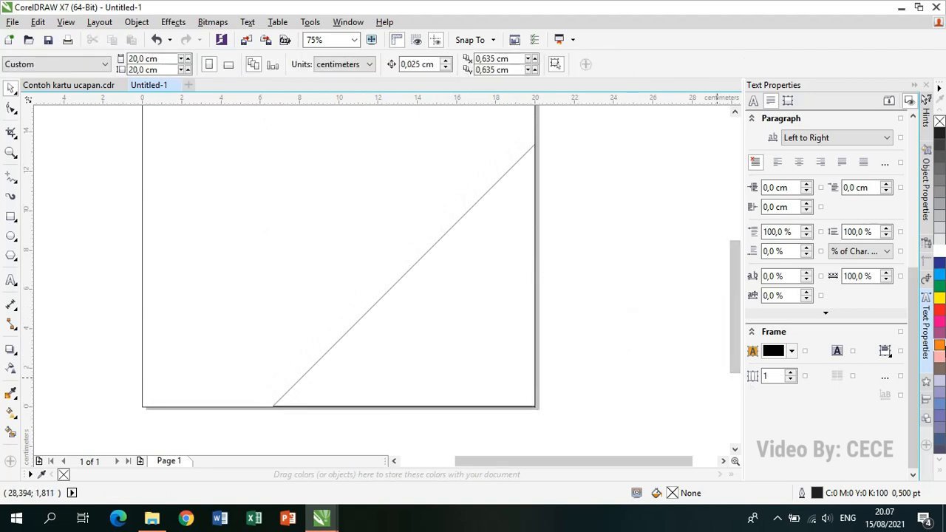
pyautogui.click(941, 474)
pyautogui.click(492, 300)
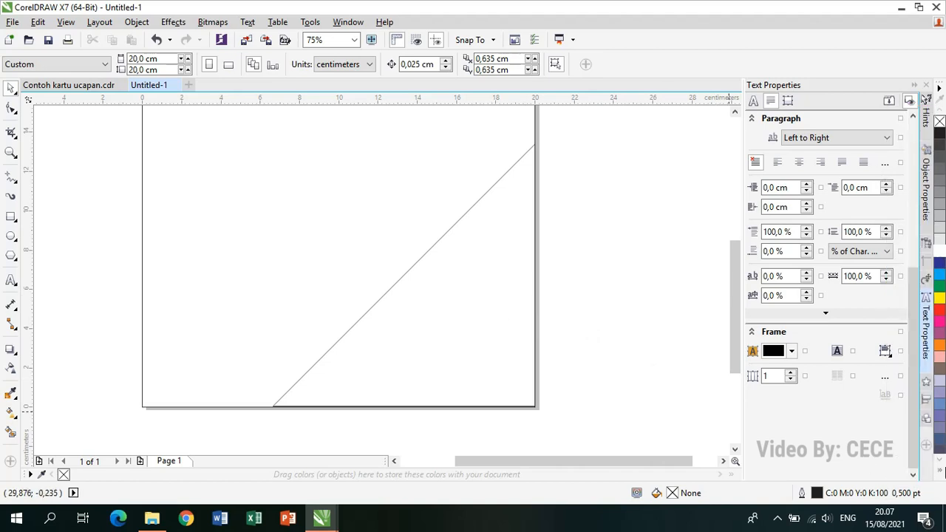
pyautogui.click(940, 473)
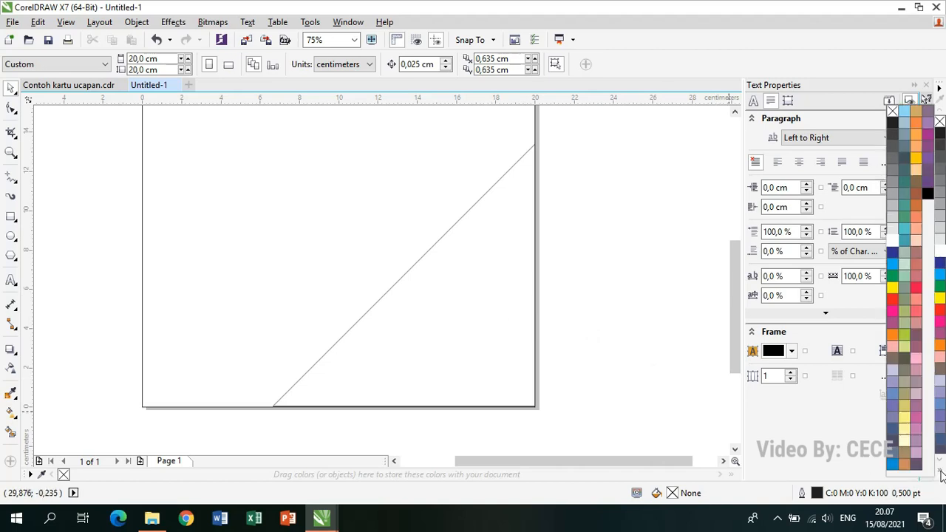
pyautogui.click(891, 233)
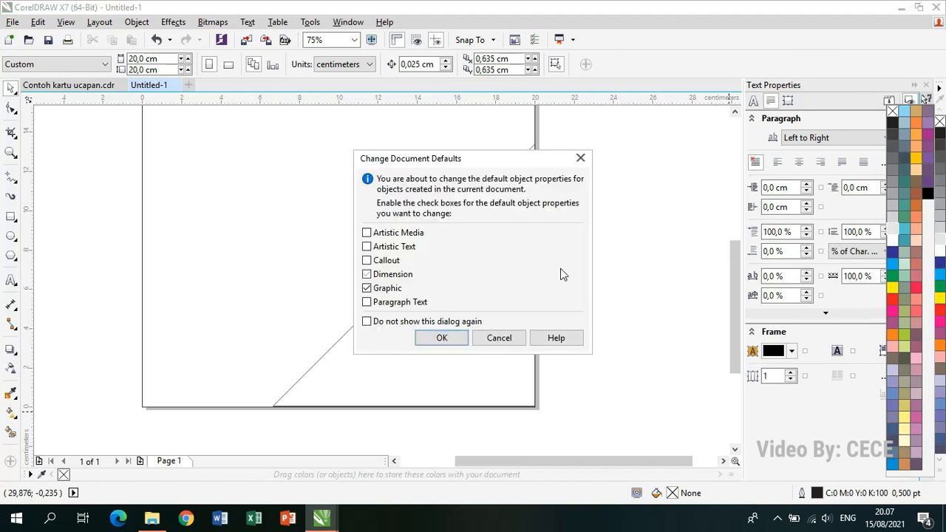
pyautogui.click(520, 338)
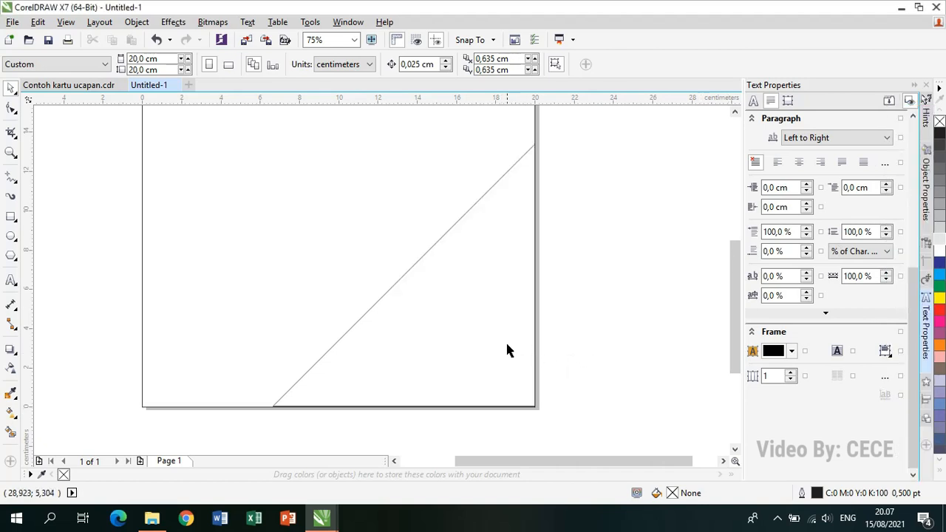
# Fill the triangle in the page's lower-right corner with 10% black and remove its outline
pyautogui.click(416, 366)
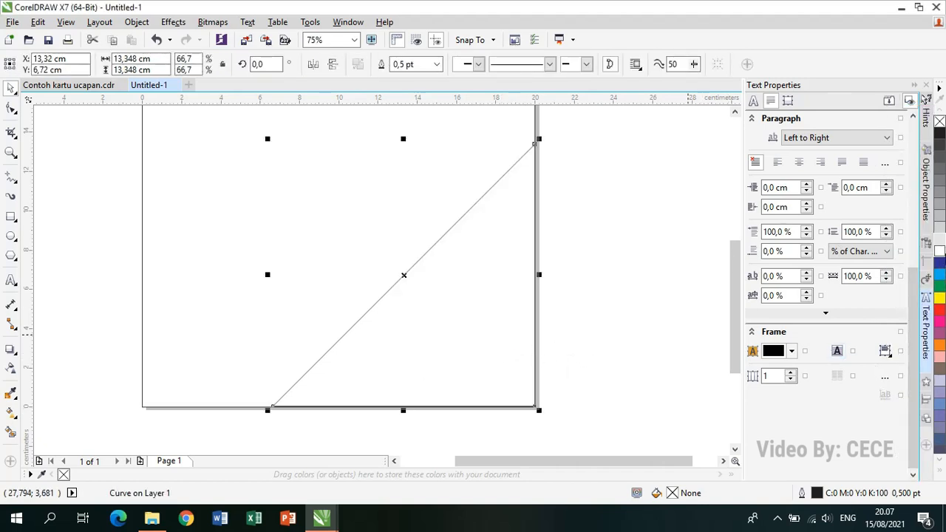
pyautogui.click(940, 240)
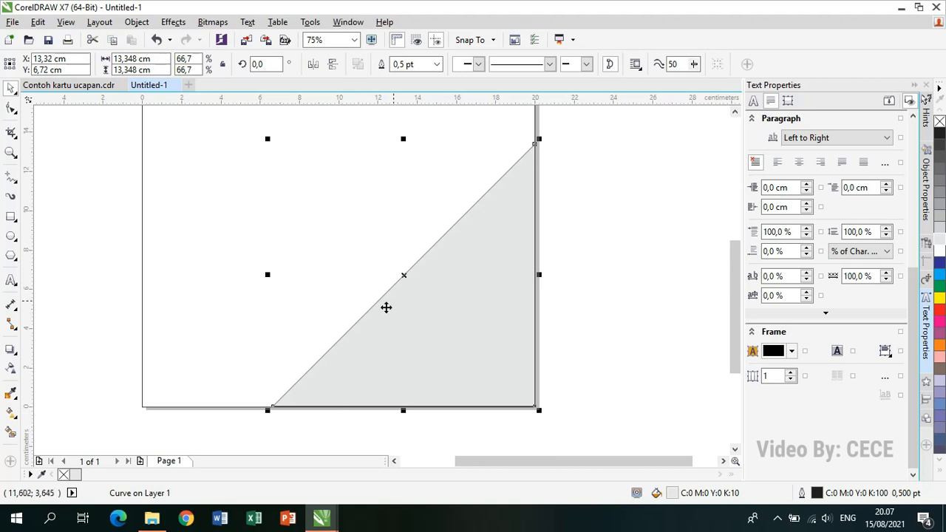
pyautogui.rightClick(63, 474)
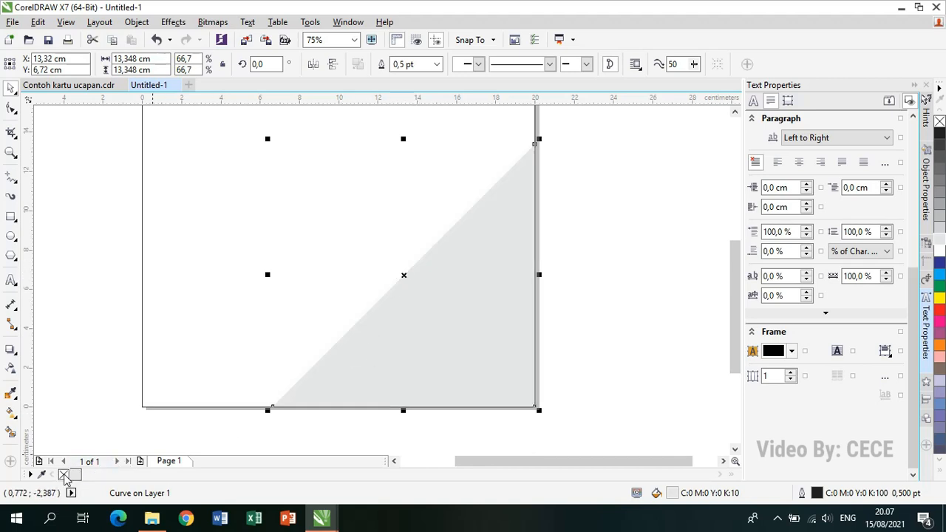
pyautogui.click(564, 312)
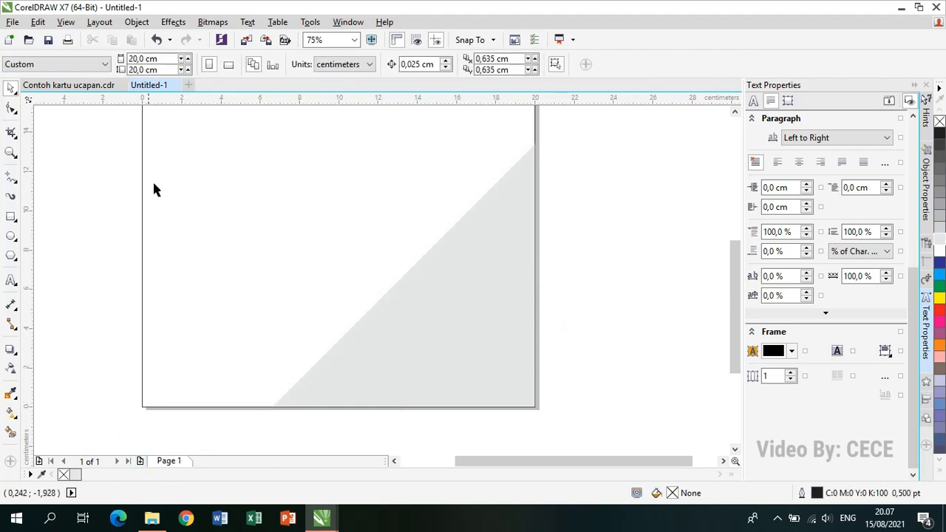
# Duplicate the grey triangle in place and scale the copy to about 4.8 cm wide, anchored at the page's lower-right corner
pyautogui.click(81, 85)
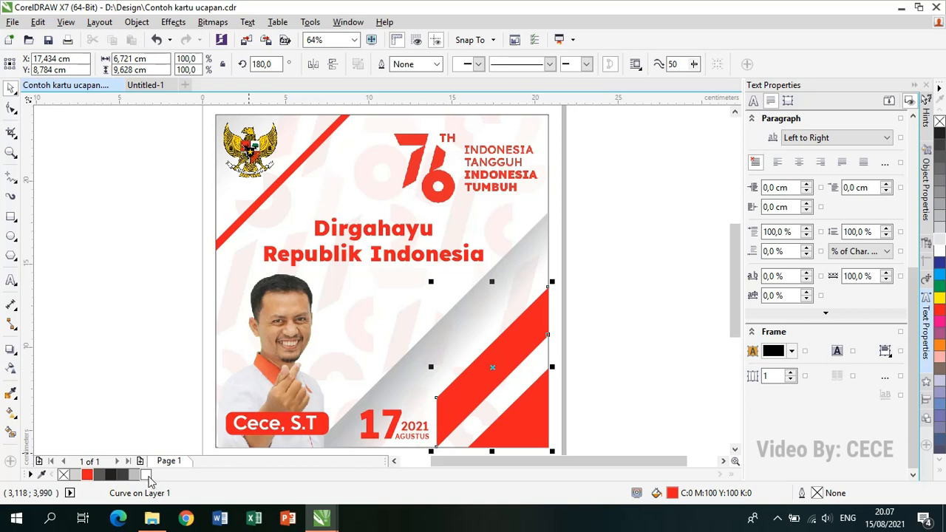
pyautogui.click(145, 85)
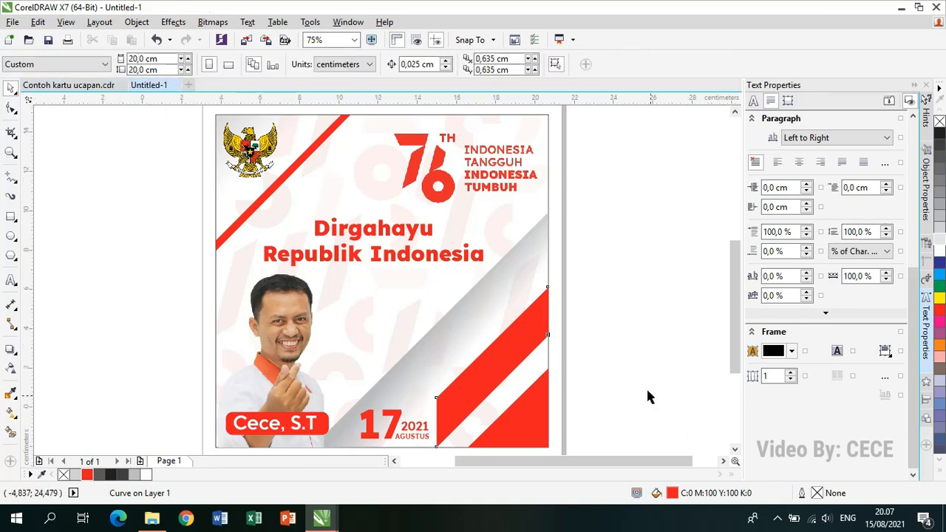
pyautogui.click(427, 280)
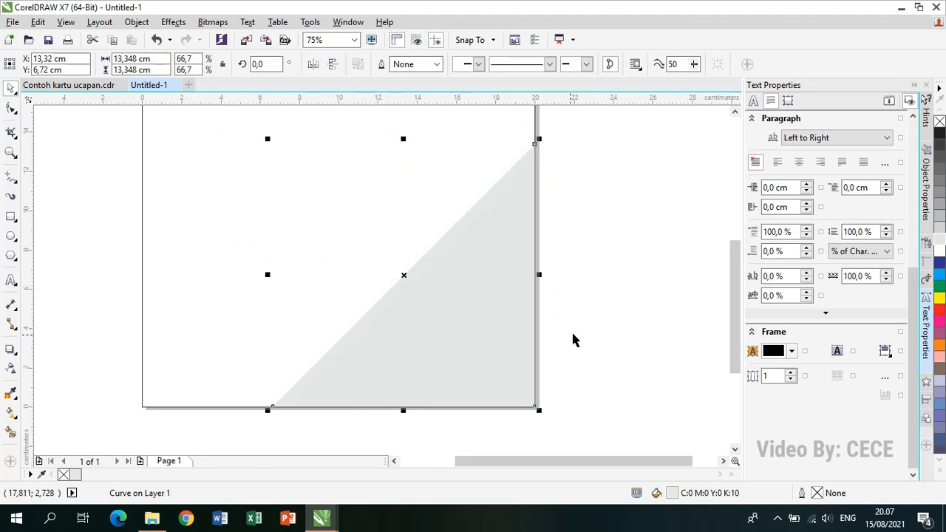
pyautogui.hotkey('ctrl', 'c')
pyautogui.hotkey('ctrl', 'v')
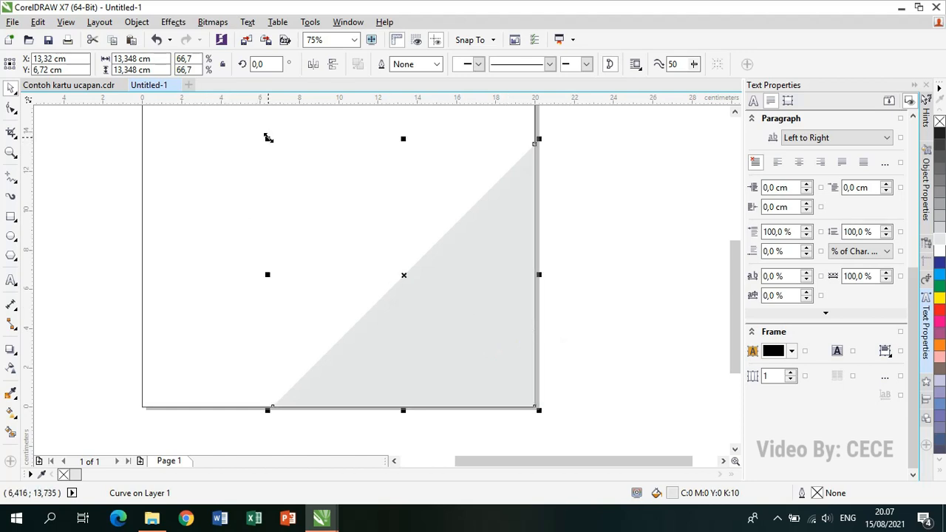
pyautogui.moveTo(266, 138); pyautogui.dragTo(428, 305)
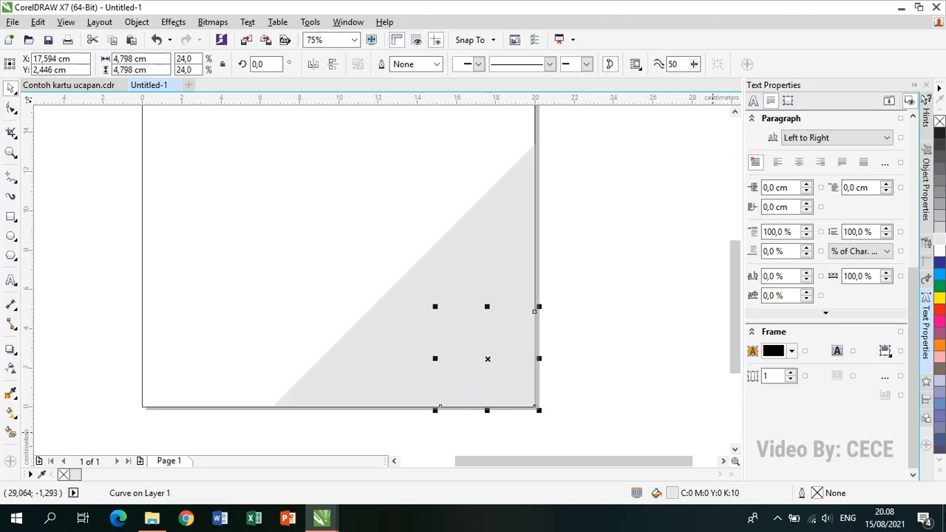
# Fill the small corner triangle with red (C:0 M:100 Y:100 K:0) and deselect it
pyautogui.click(940, 475)
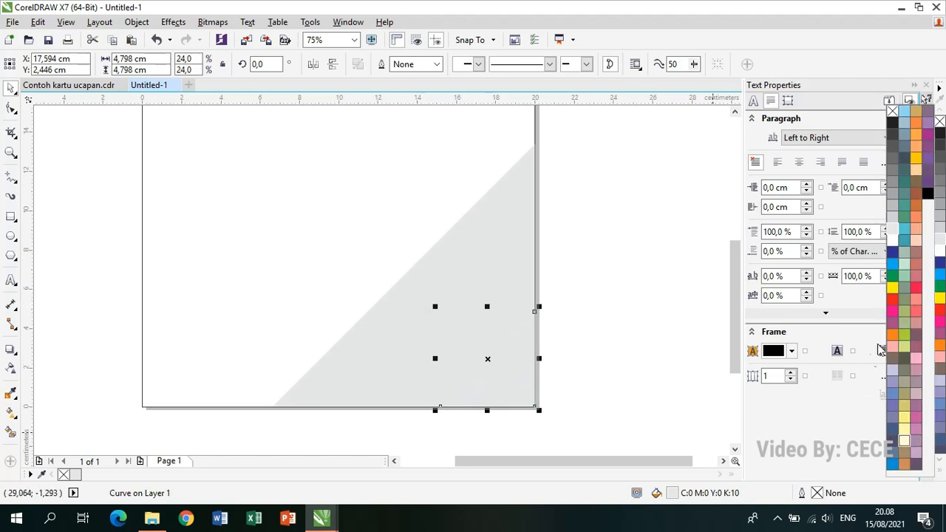
pyautogui.click(892, 299)
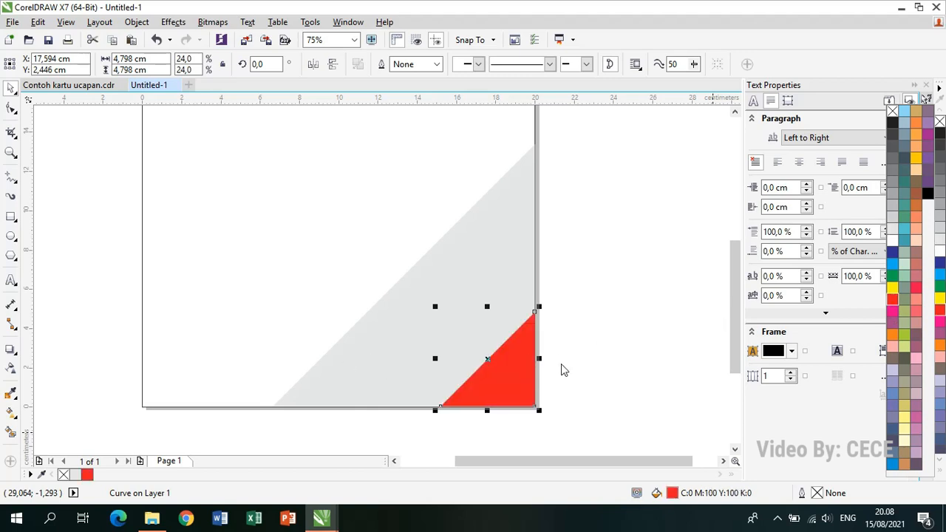
pyautogui.click(561, 364)
pyautogui.click(562, 369)
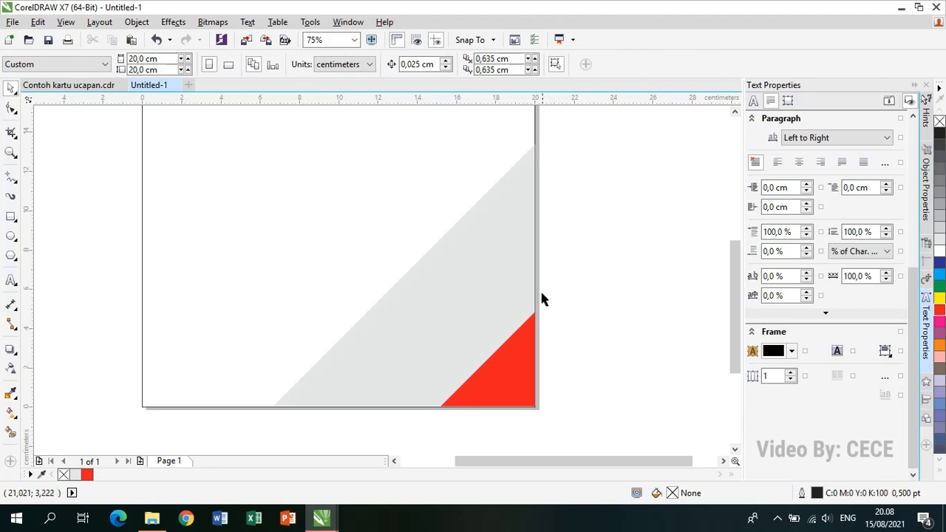
# Draw a 45° freehand line about 9.8 cm long from the page's right edge to its bottom edge, above the red triangle
pyautogui.click(86, 88)
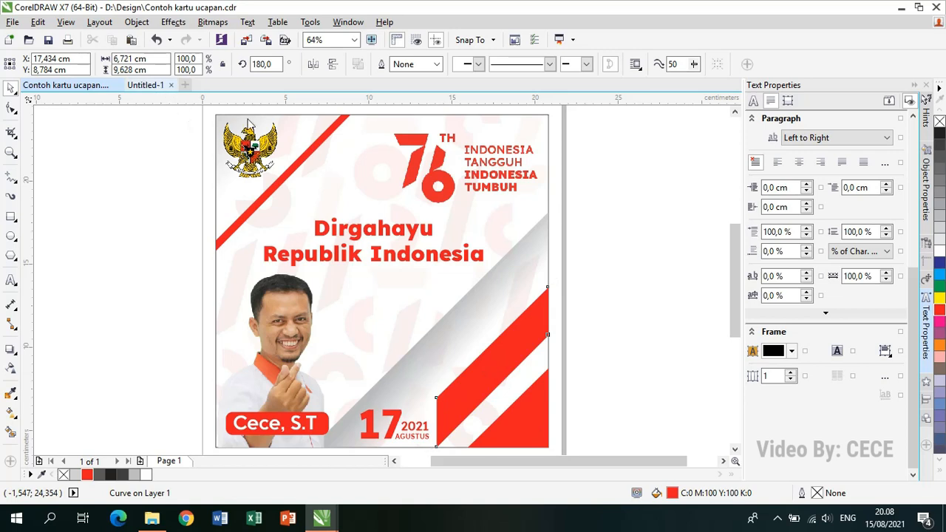
pyautogui.click(147, 85)
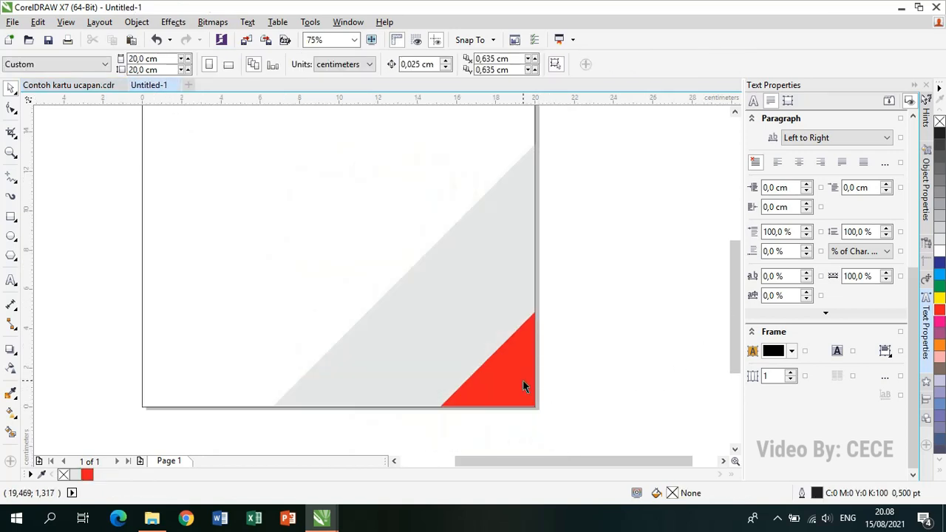
pyautogui.click(523, 380)
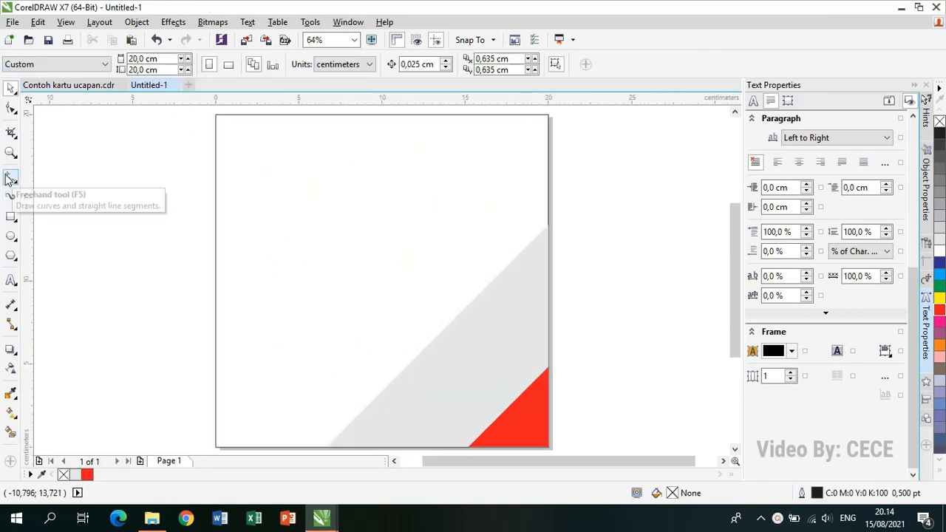
pyautogui.click(9, 180)
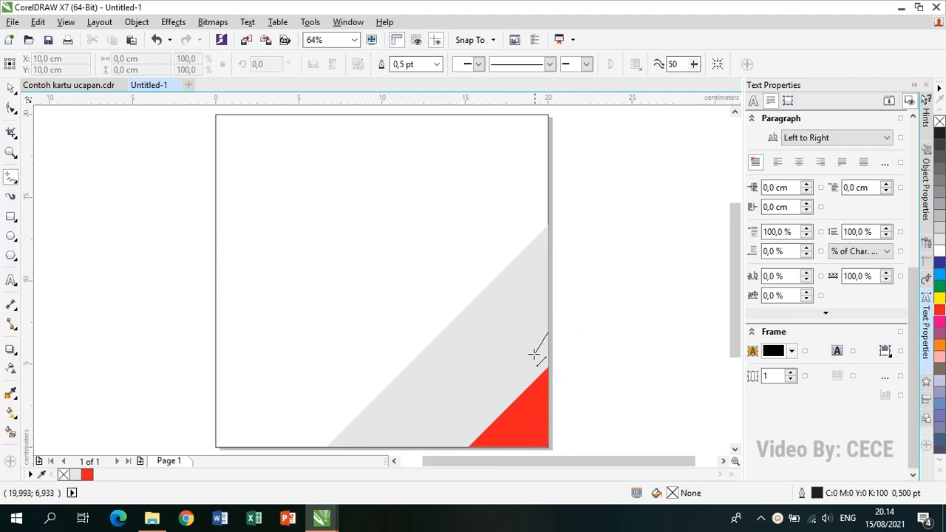
pyautogui.click(548, 333)
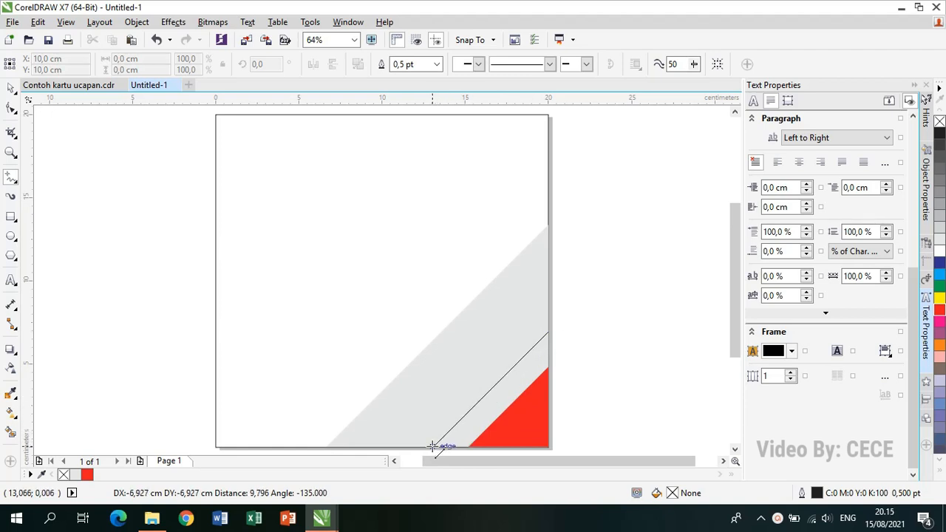
pyautogui.scroll(-1, 434, 447)
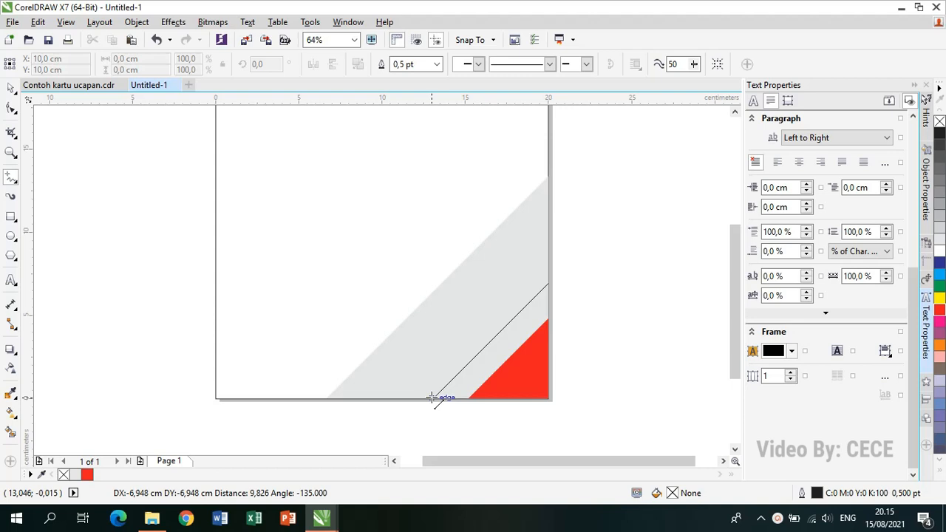
pyautogui.click(433, 399)
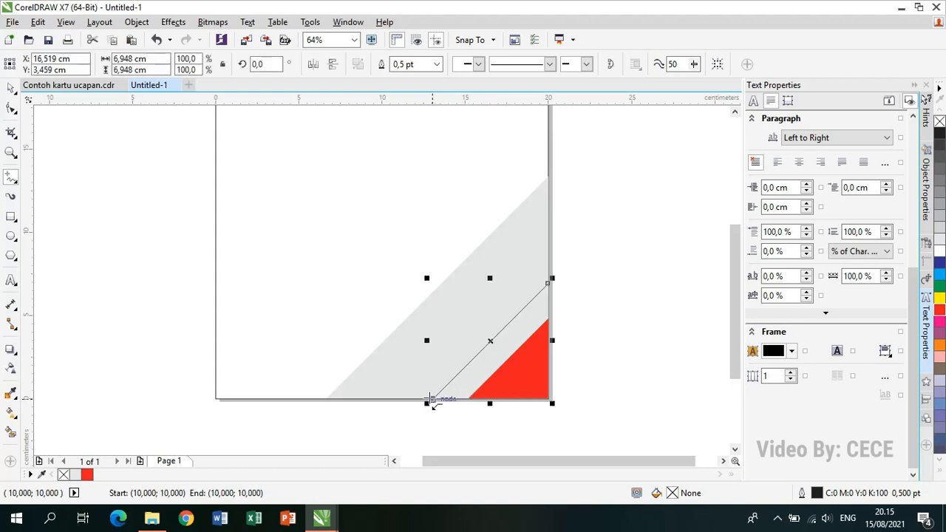
# Continue the line with a vertical segment about 2.3 cm high and a parallel diagonal about 9.9 cm long, closing the band along the right edge
pyautogui.click(433, 399)
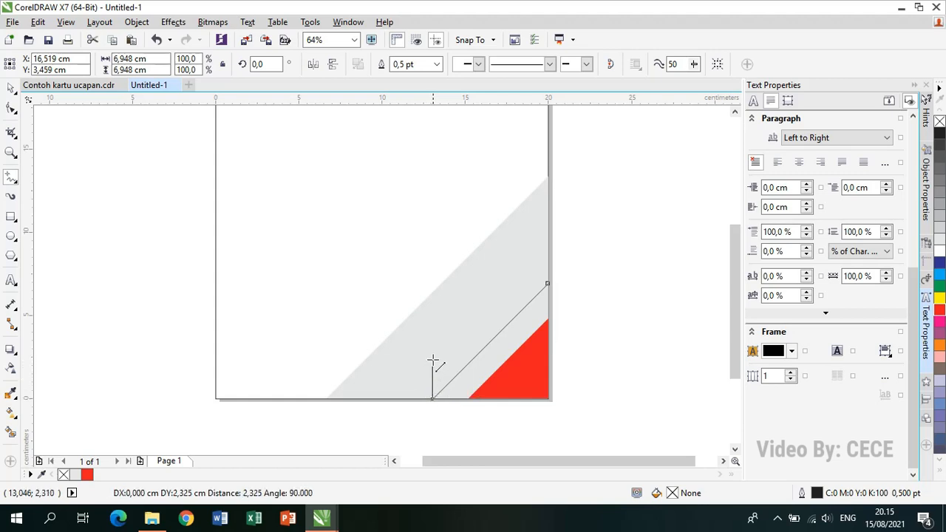
pyautogui.click(432, 360)
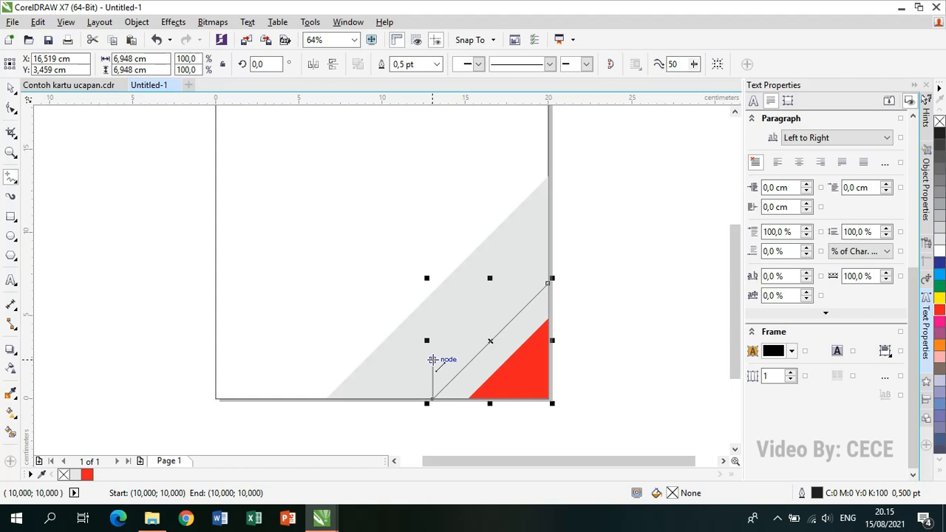
pyautogui.click(433, 360)
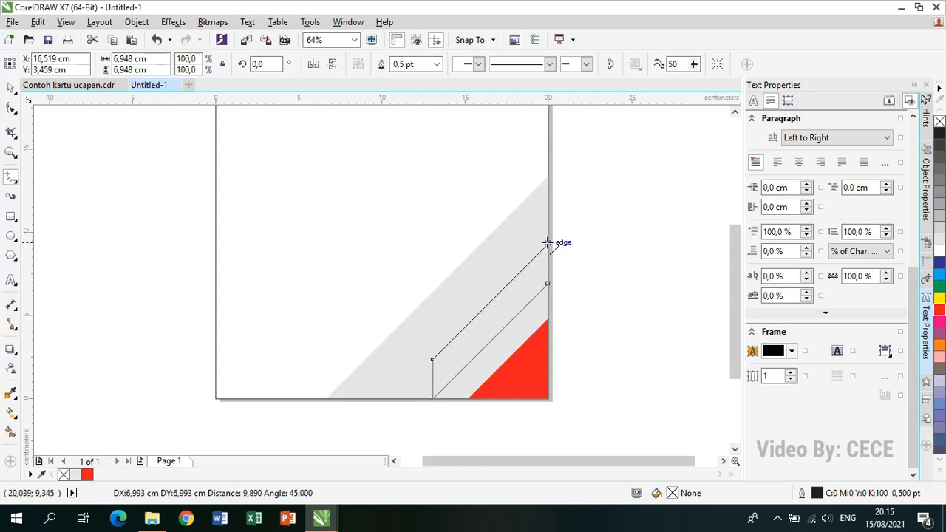
pyautogui.click(547, 243)
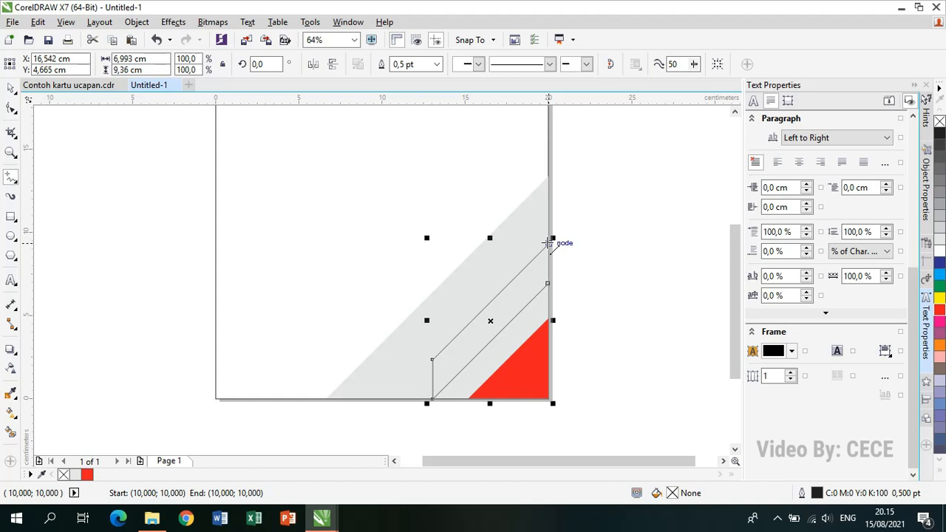
pyautogui.click(547, 242)
pyautogui.click(548, 283)
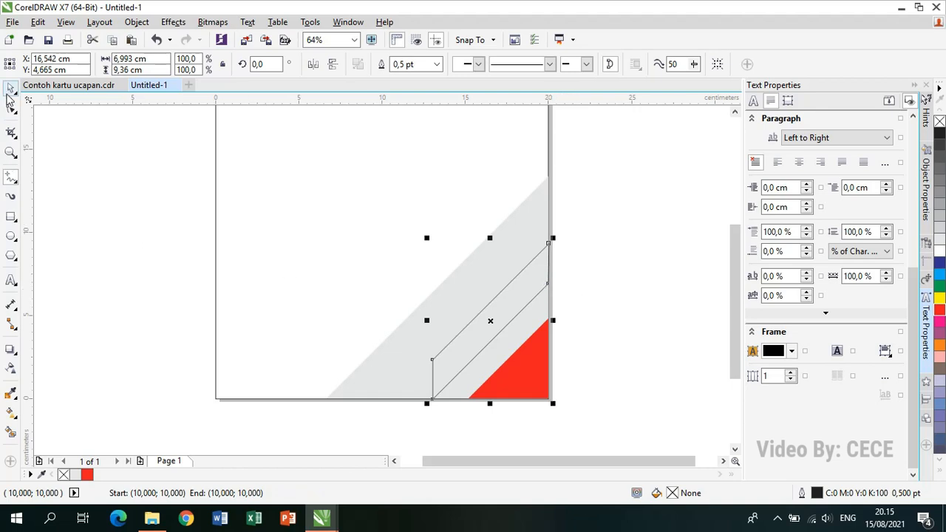
pyautogui.click(10, 89)
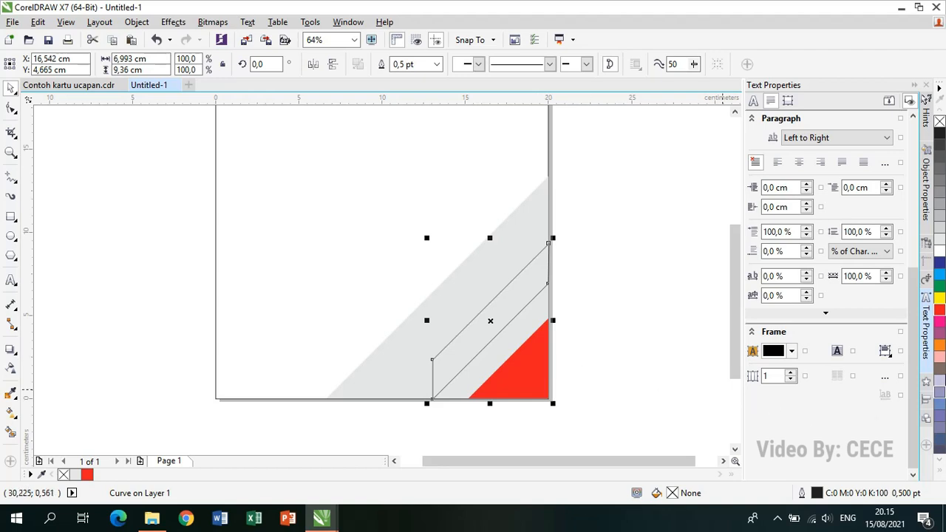
# Fill the closed diagonal band with red (C:0 M:100 Y:100 K:0) and remove its outline
pyautogui.click(938, 311)
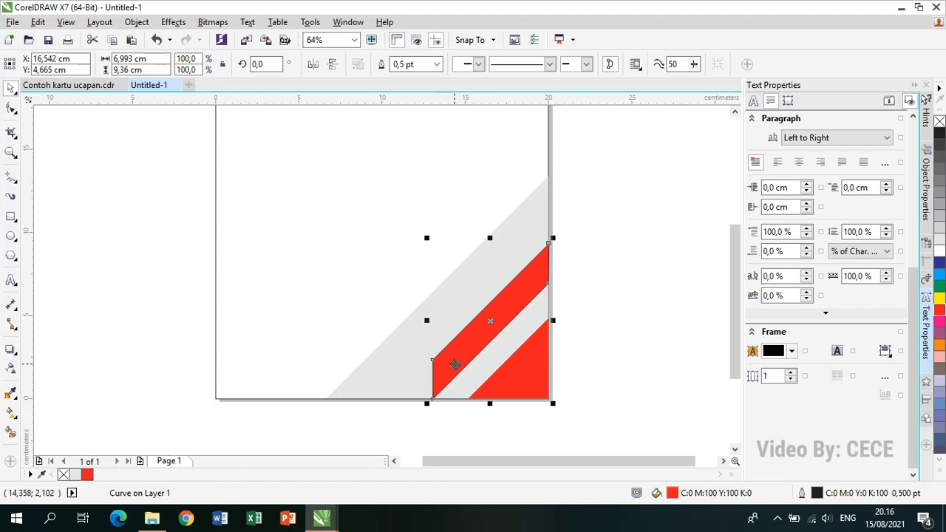
pyautogui.rightClick(65, 477)
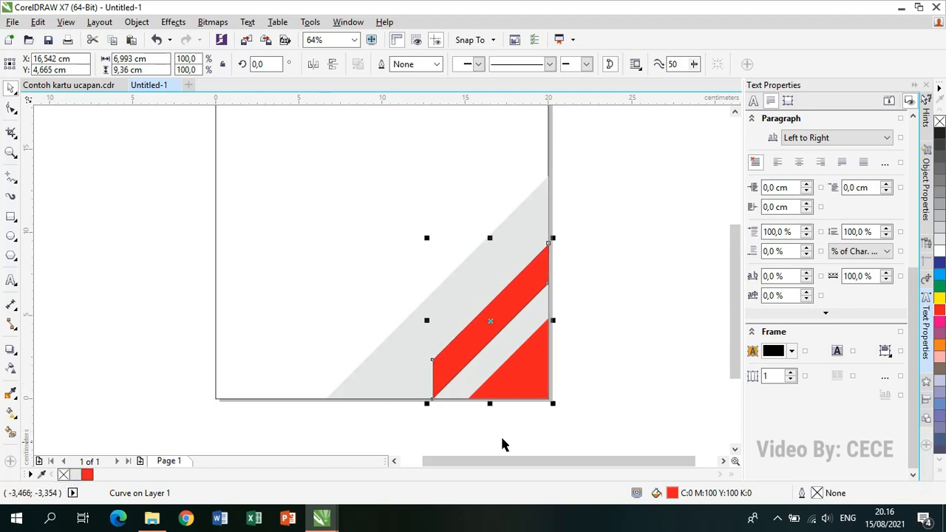
pyautogui.click(578, 405)
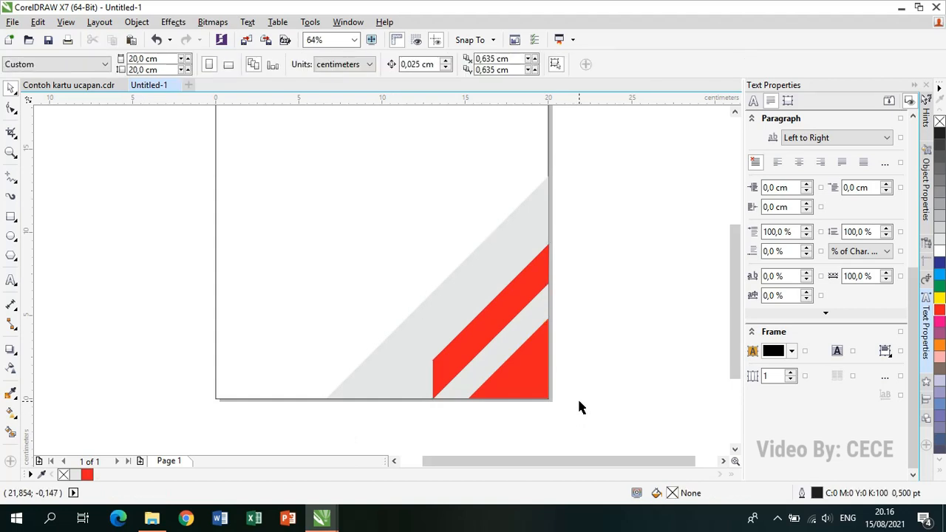
# Apply a linear fountain transparency to the large grey triangle, running from near its diagonal edge to the page's lower-right corner
pyautogui.click(389, 364)
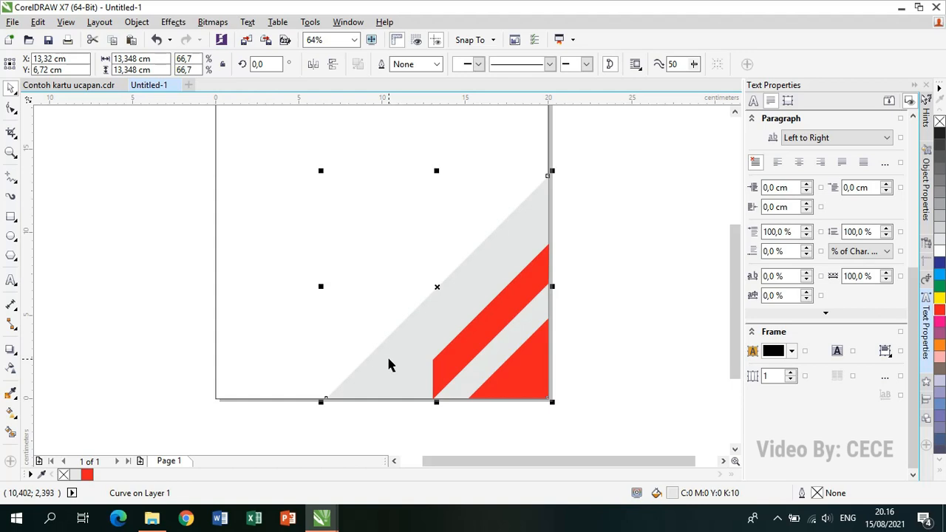
pyautogui.click(11, 368)
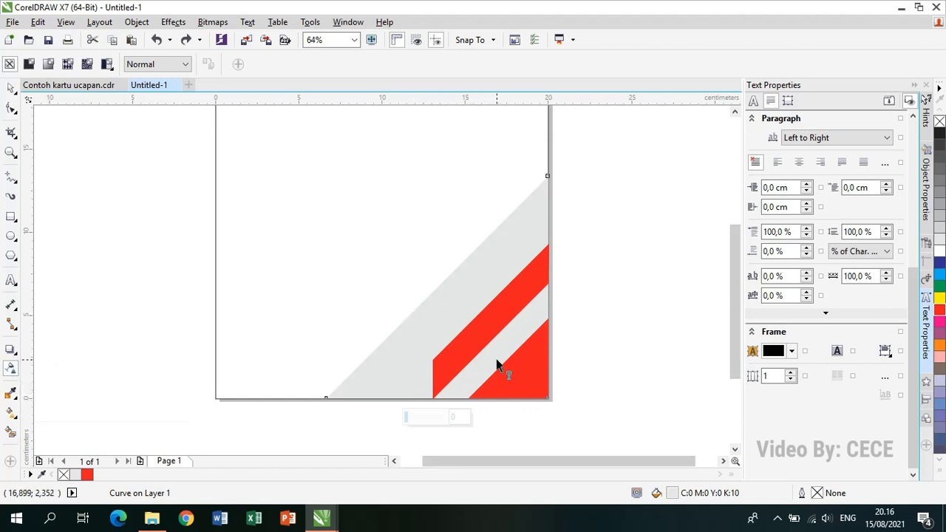
pyautogui.click(453, 299)
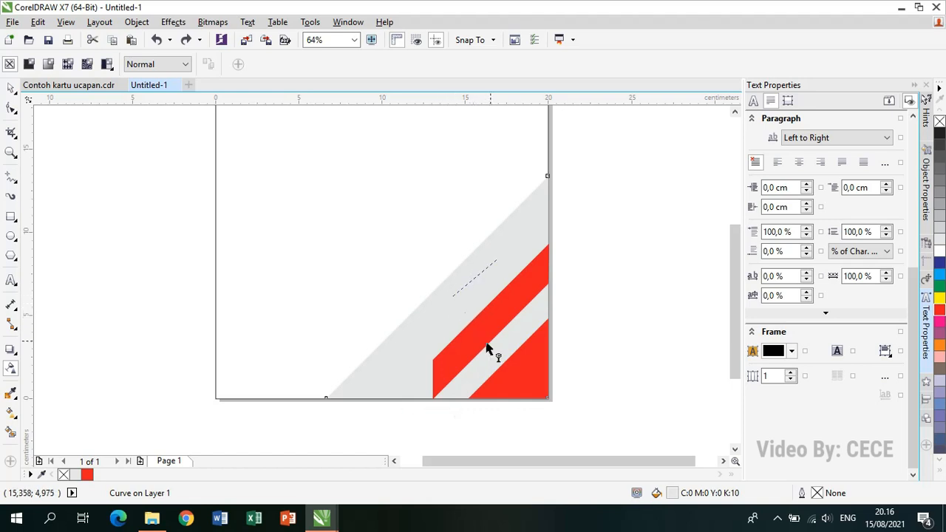
pyautogui.moveTo(502, 367); pyautogui.dragTo(543, 391)
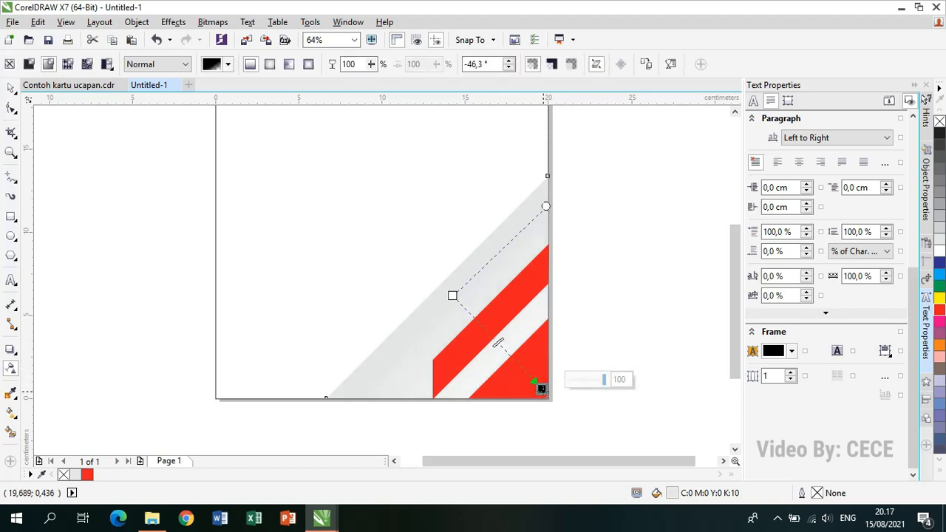
# Shorten the transparency gradient to end just above the red band and move its start onto the grey triangle's diagonal edge
pyautogui.moveTo(541, 388); pyautogui.dragTo(469, 312)
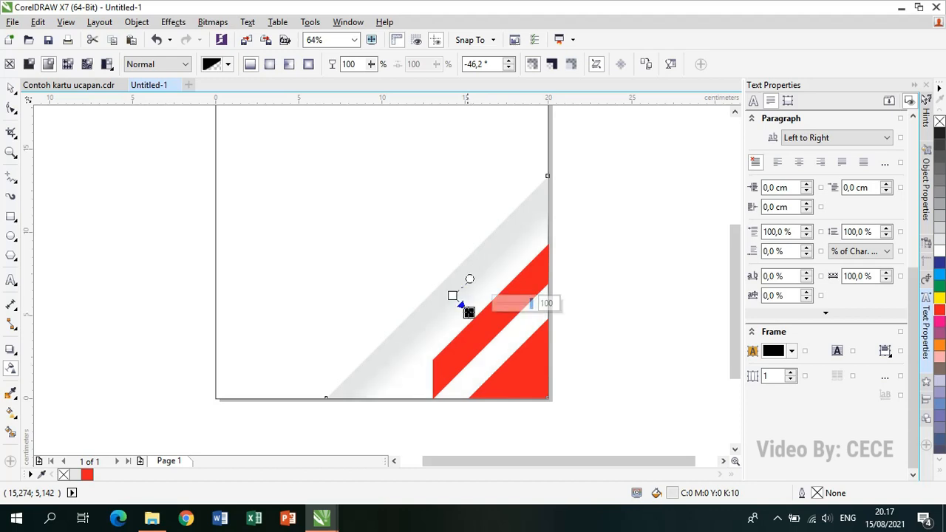
pyautogui.moveTo(452, 296); pyautogui.dragTo(443, 285)
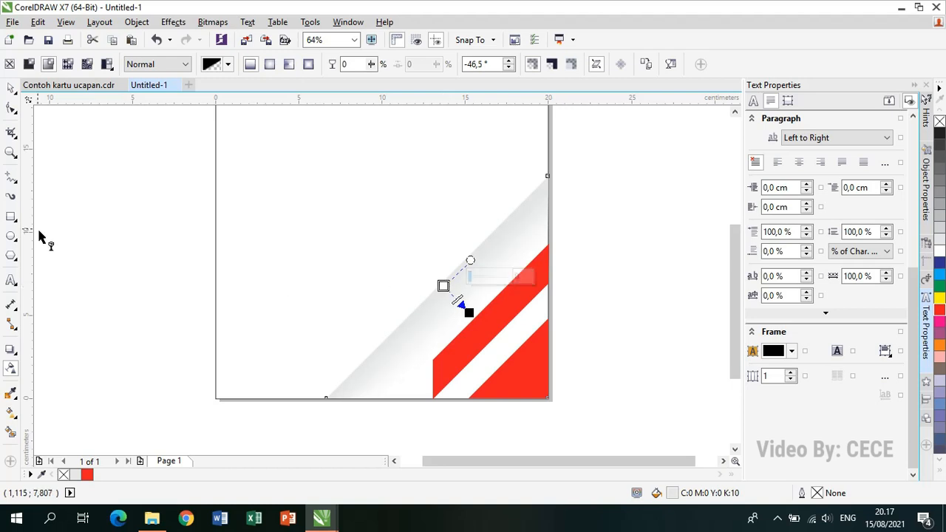
pyautogui.click(10, 90)
pyautogui.click(615, 303)
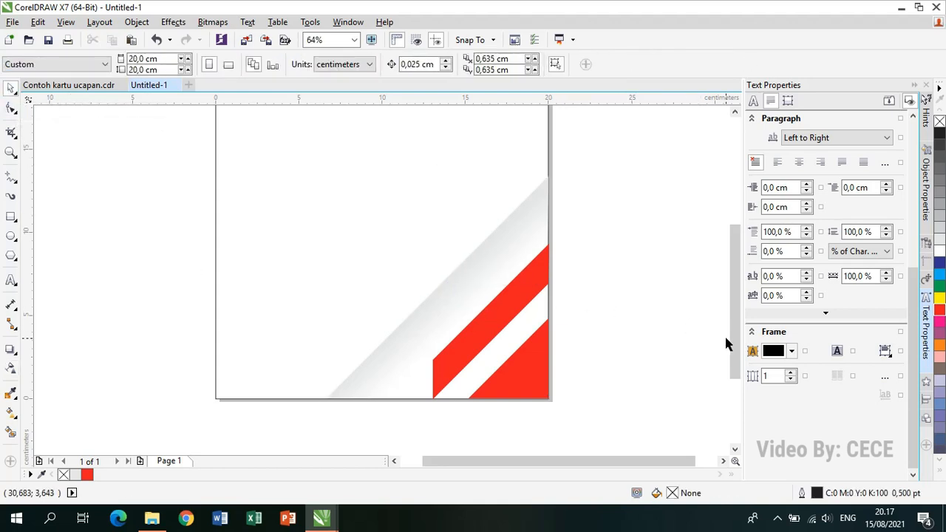
# Check the reference card's upper-left corner and draw a 45-degree line about 9 cm long from the blank page's left edge to its top edge
pyautogui.moveTo(736, 334); pyautogui.dragTo(738, 319)
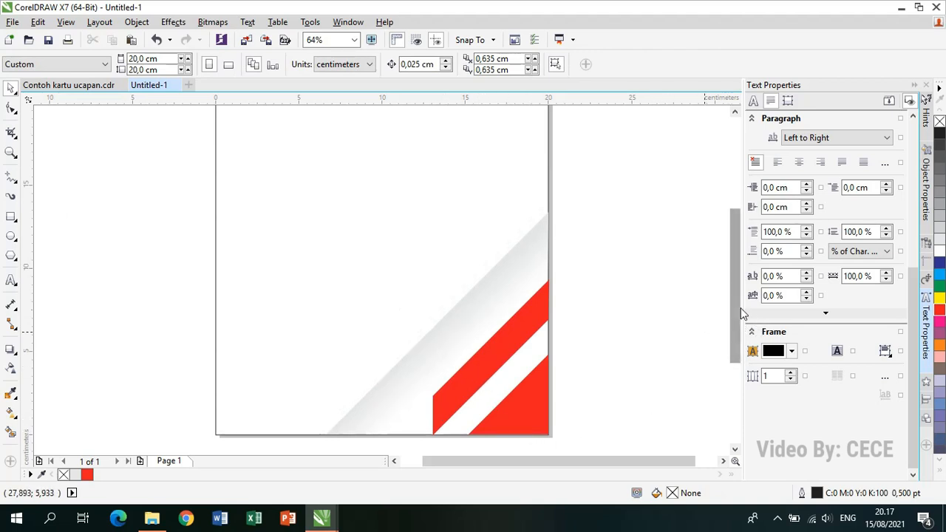
pyautogui.moveTo(742, 313); pyautogui.dragTo(741, 298)
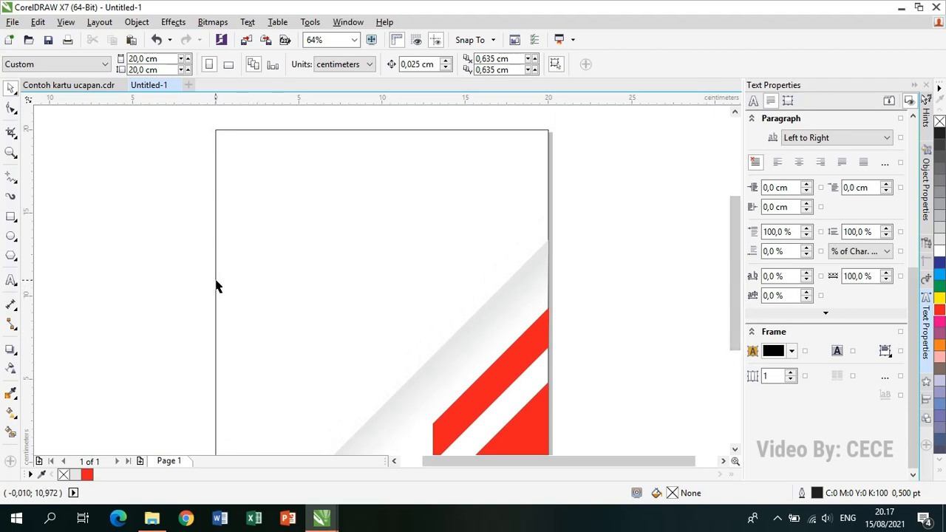
pyautogui.click(69, 85)
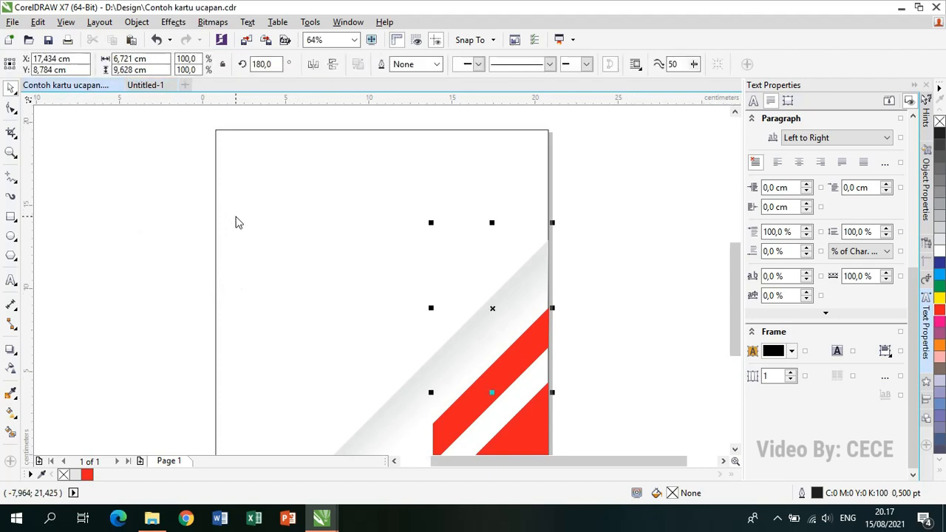
pyautogui.moveTo(736, 293); pyautogui.dragTo(743, 277)
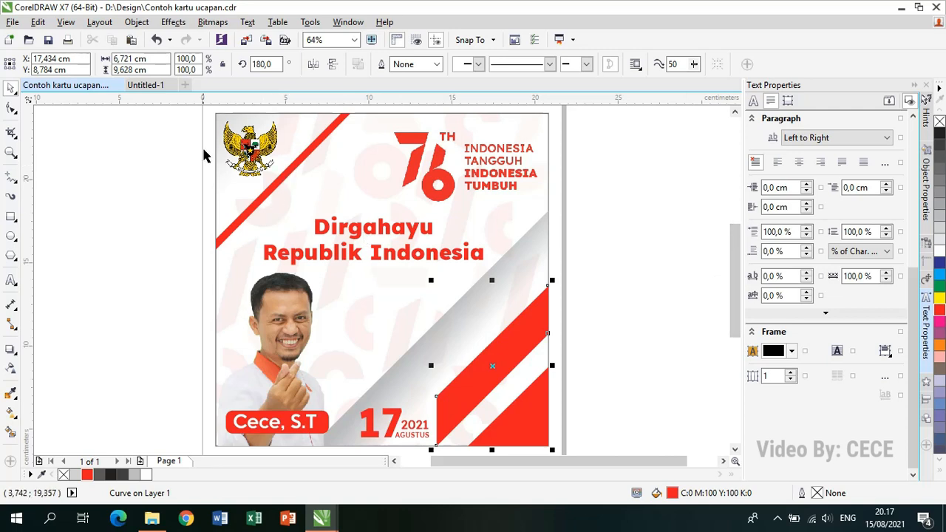
pyautogui.click(153, 86)
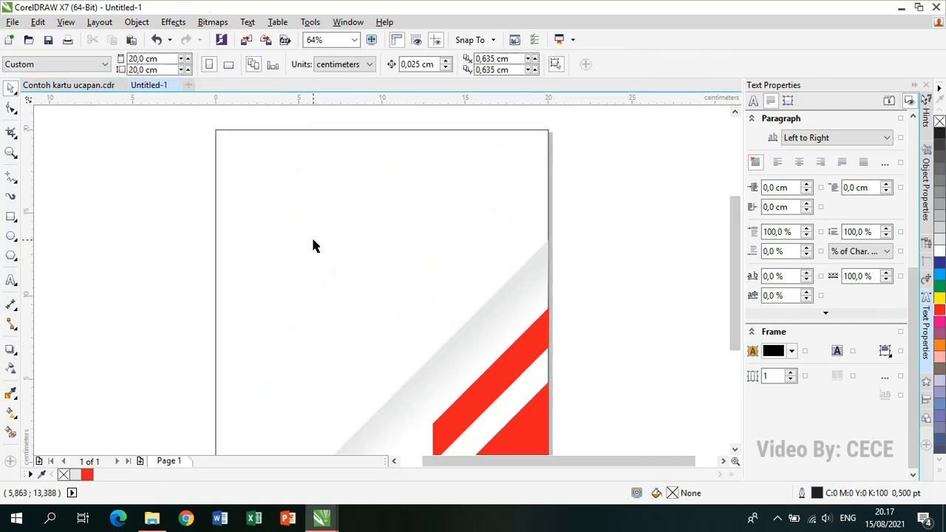
pyautogui.click(11, 182)
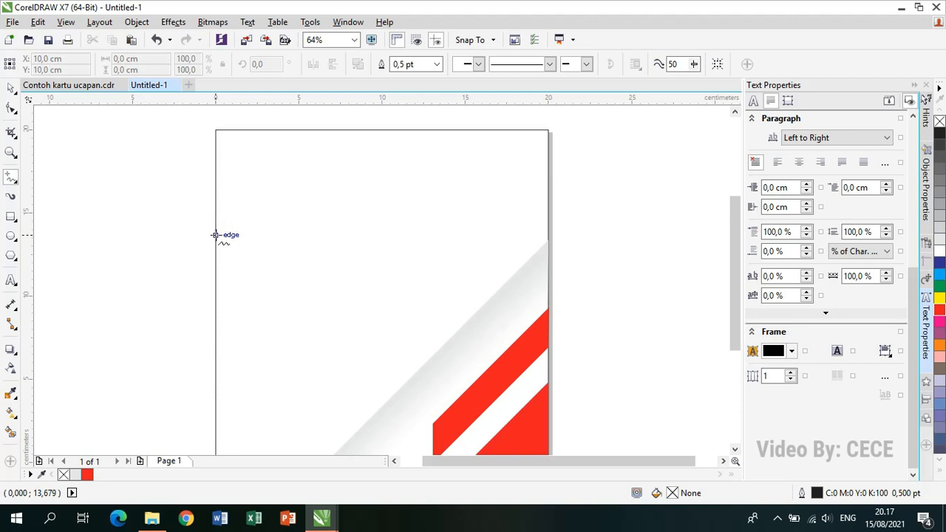
pyautogui.click(215, 234)
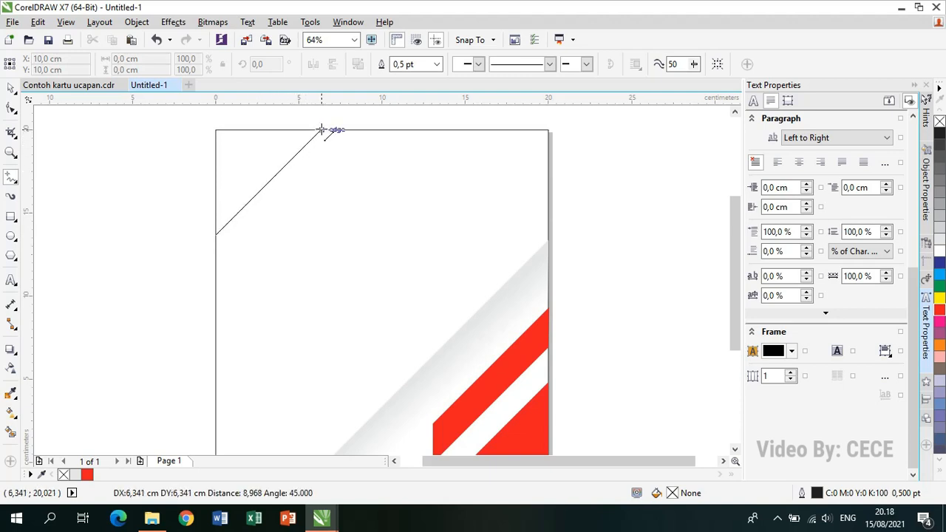
pyautogui.click(321, 130)
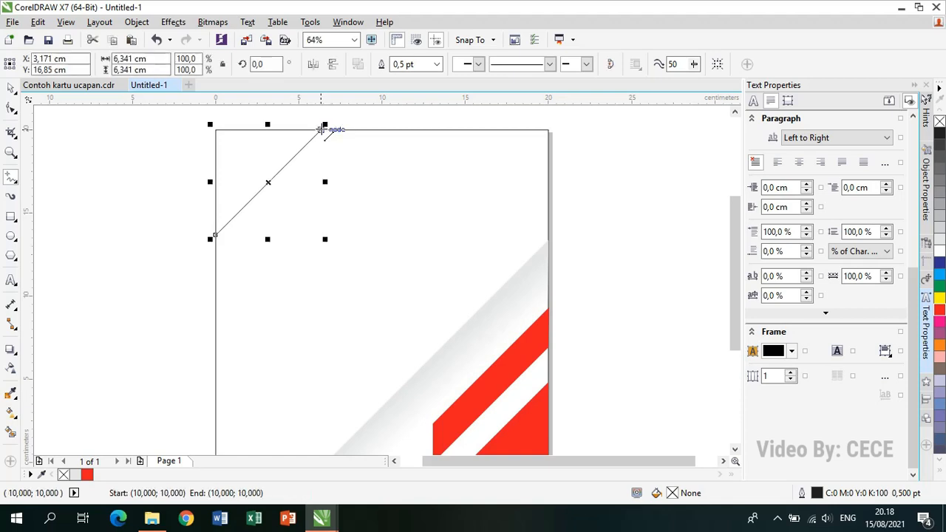
# Continue the line about 0.6 cm along the top edge and about 9.8 cm diagonally back to the left edge, closing the thin band
pyautogui.click(321, 129)
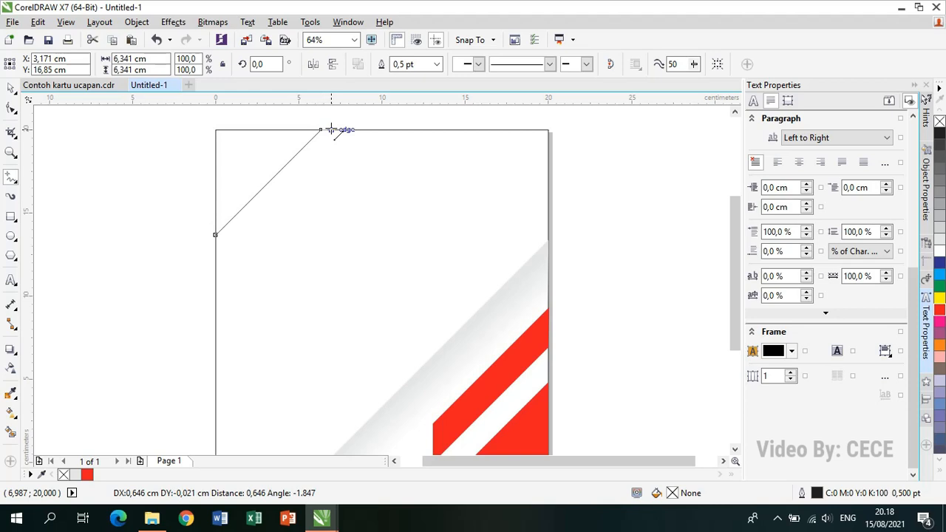
pyautogui.click(334, 130)
pyautogui.click(331, 129)
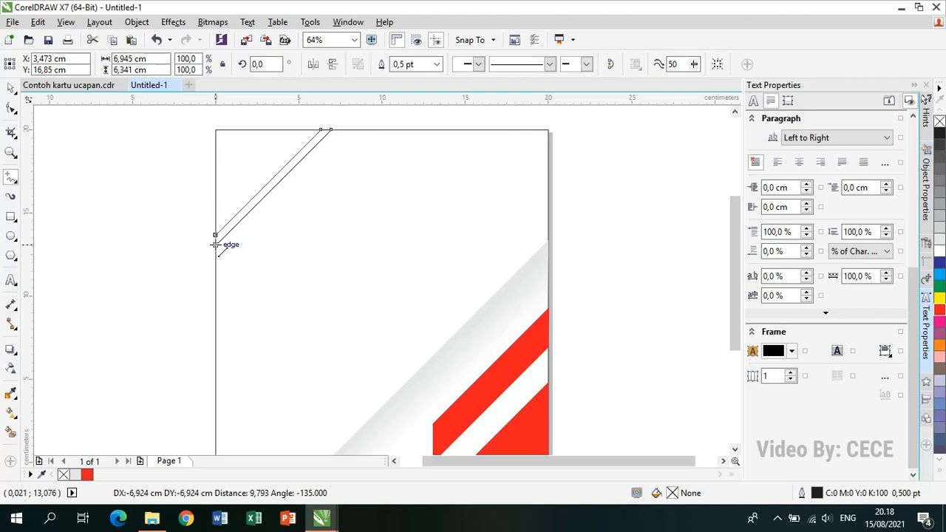
pyautogui.click(215, 244)
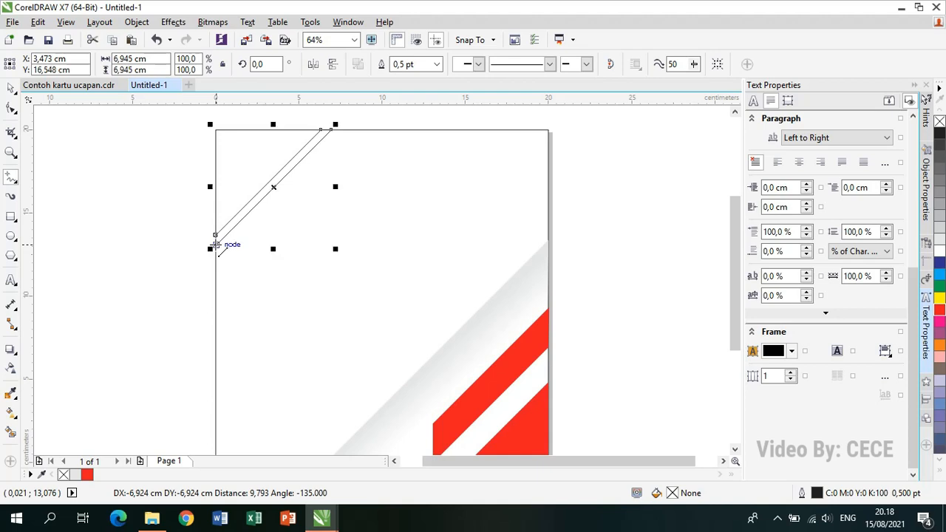
pyautogui.click(215, 244)
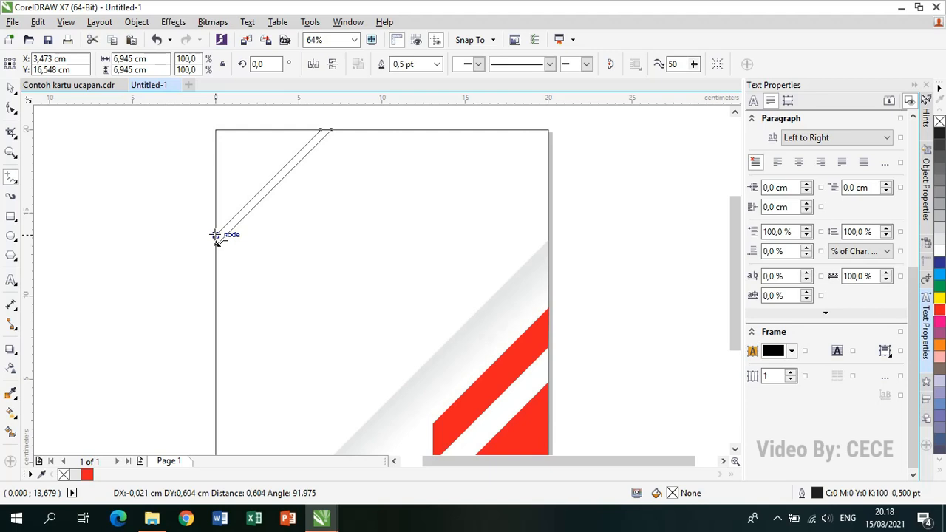
pyautogui.click(214, 235)
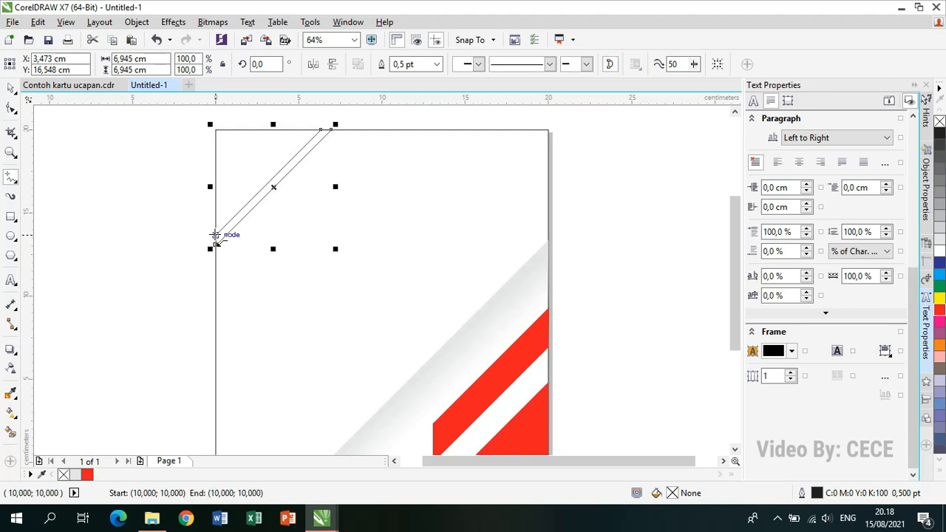
# Move the thin band's lowest node onto the page's left edge so the band's short side runs vertically along it
pyautogui.scroll(3, 214, 235)
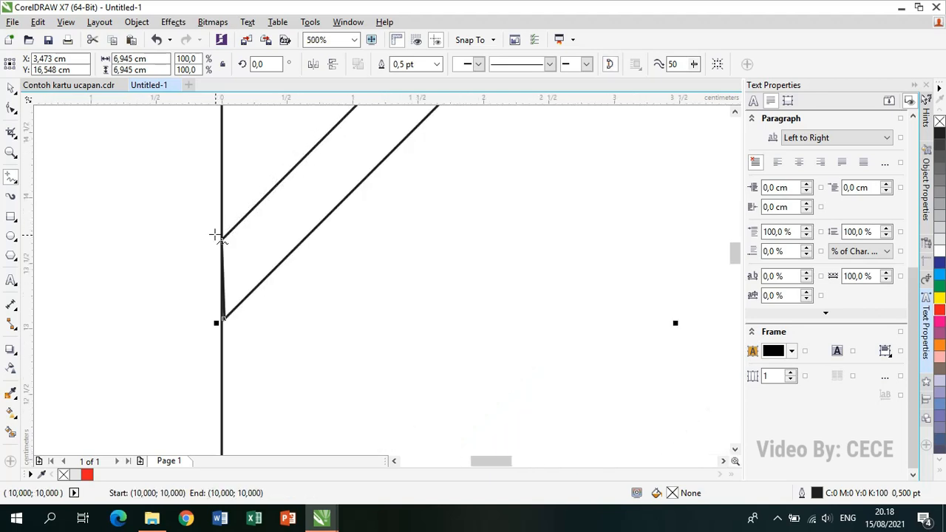
pyautogui.scroll(2, 214, 235)
pyautogui.scroll(-1, 122, 184)
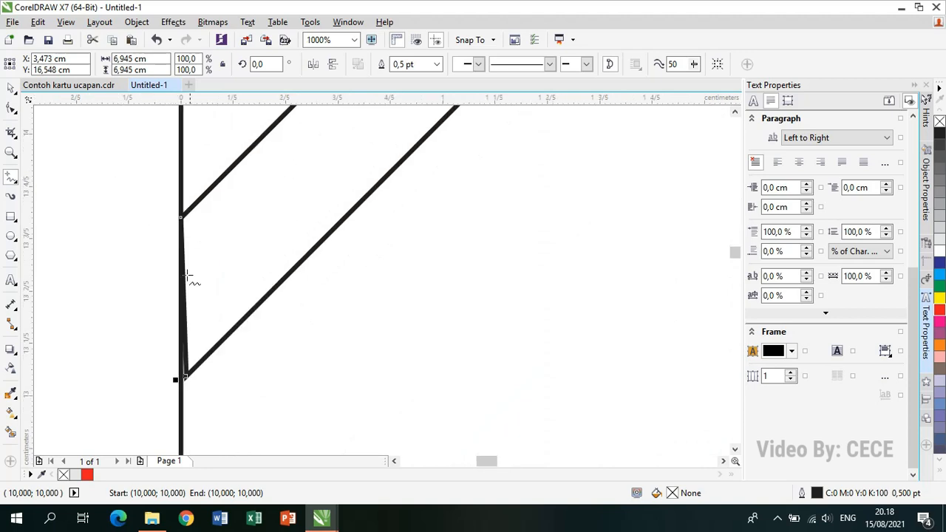
pyautogui.click(11, 89)
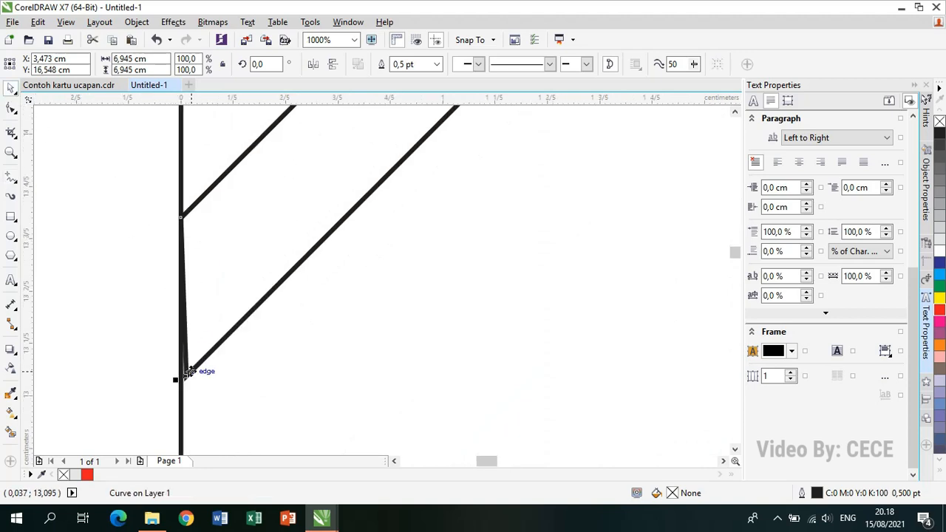
pyautogui.scroll(1, 188, 372)
pyautogui.press('F10')
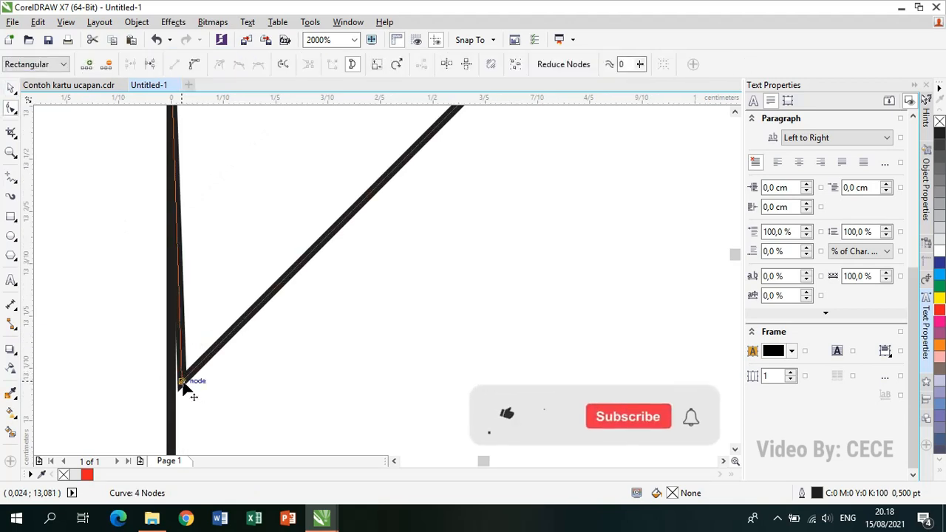
pyautogui.moveTo(185, 383); pyautogui.dragTo(178, 392)
pyautogui.scroll(-3, 210, 322)
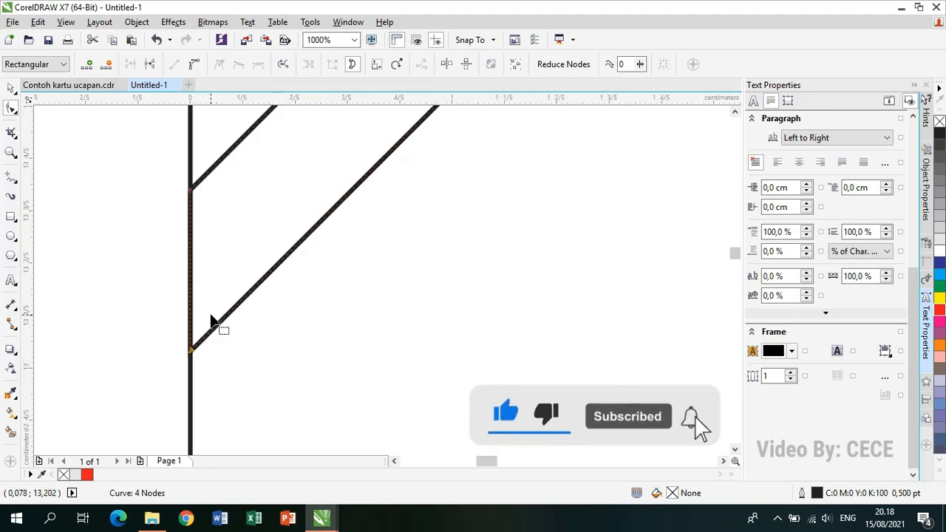
pyautogui.scroll(-2, 211, 319)
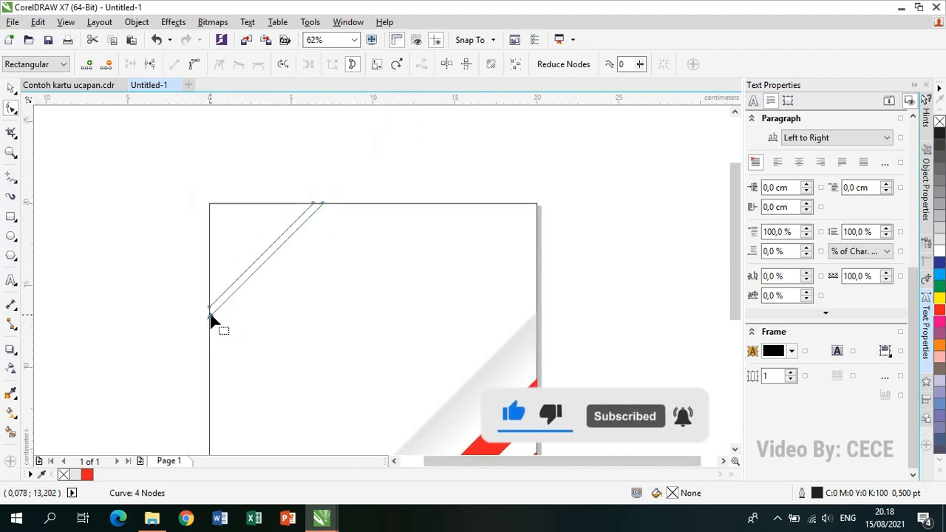
pyautogui.scroll(1, 228, 300)
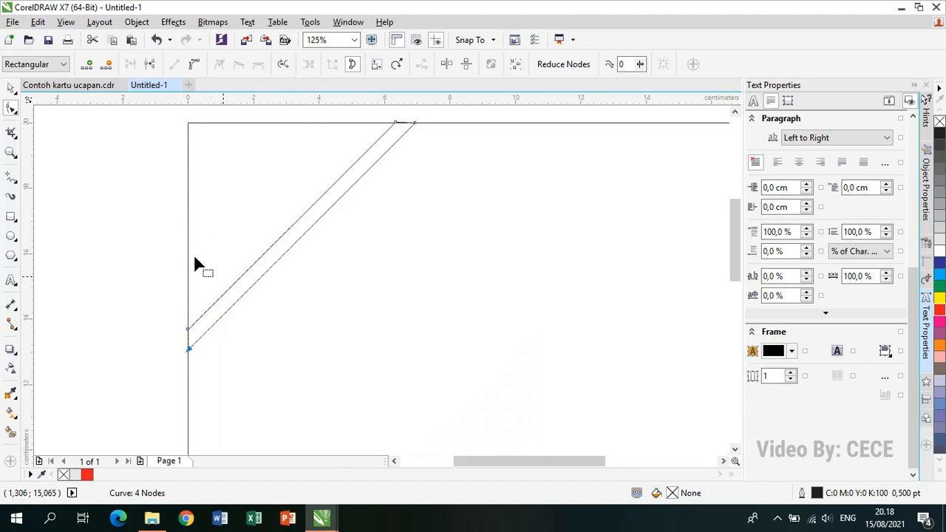
# Fill the thin diagonal band in the page's upper-left corner with red and remove its outline
pyautogui.click(11, 87)
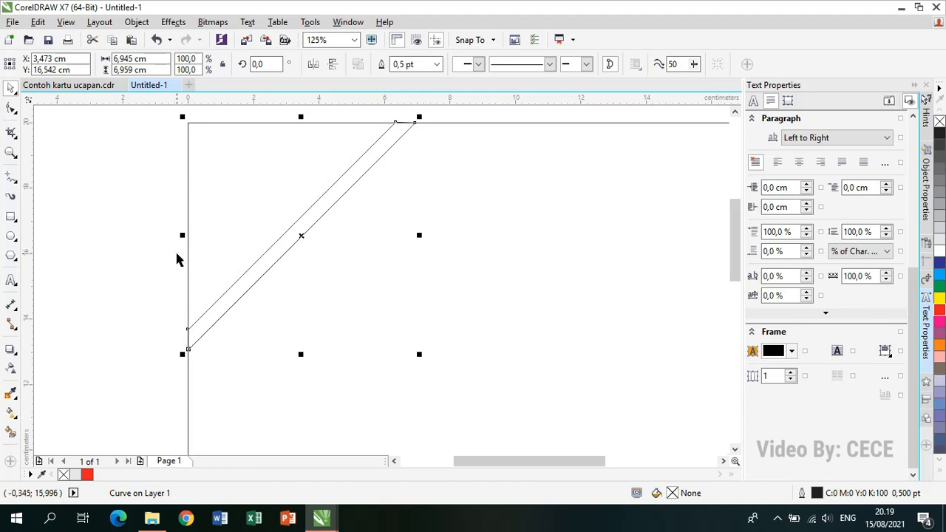
pyautogui.scroll(-2, 177, 258)
pyautogui.scroll(2, 176, 255)
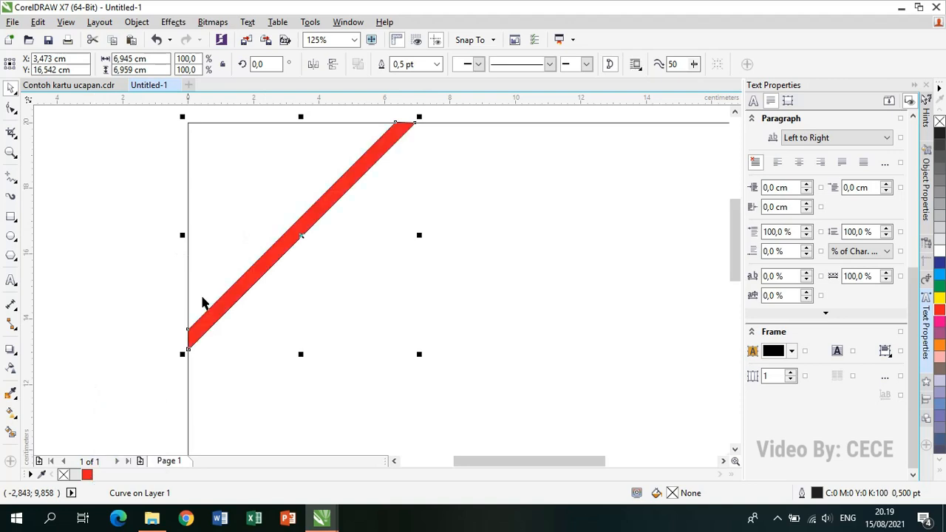
pyautogui.click(87, 474)
pyautogui.rightClick(63, 474)
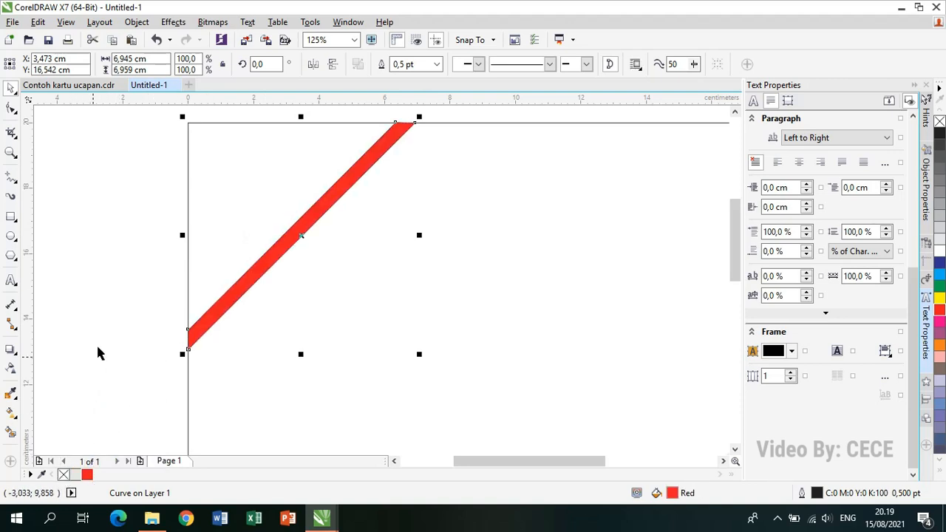
pyautogui.click(97, 352)
pyautogui.scroll(-2, 162, 254)
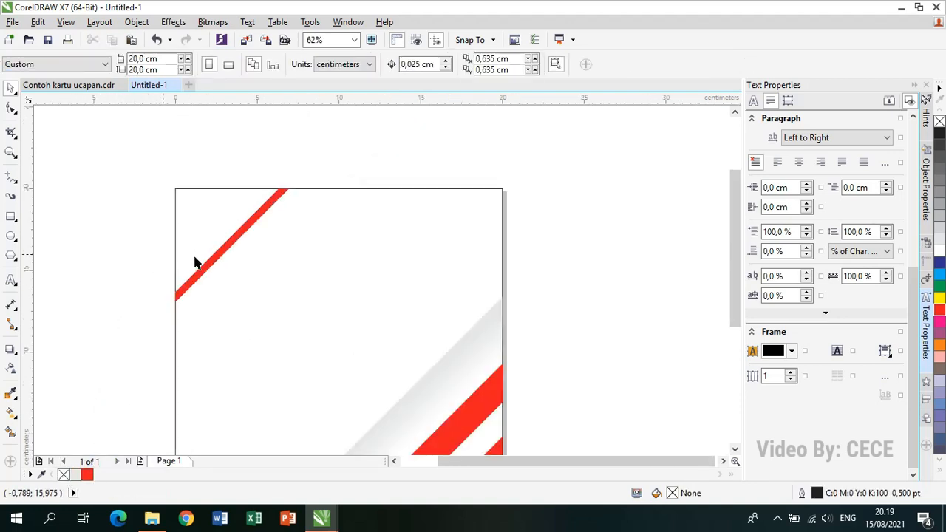
# Duplicate the red triangle from the page's lower-right corner and place the copy over the upper-left corner
pyautogui.moveTo(737, 212); pyautogui.dragTo(744, 268)
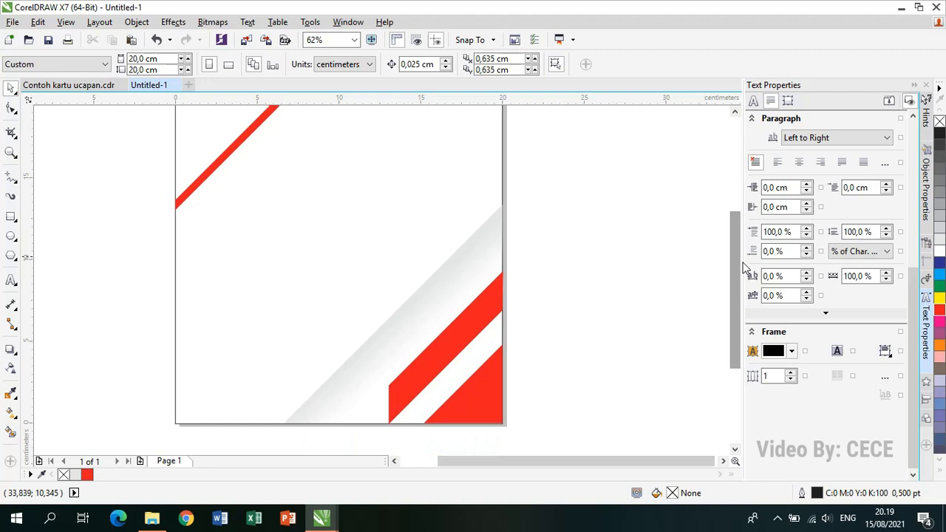
pyautogui.click(480, 412)
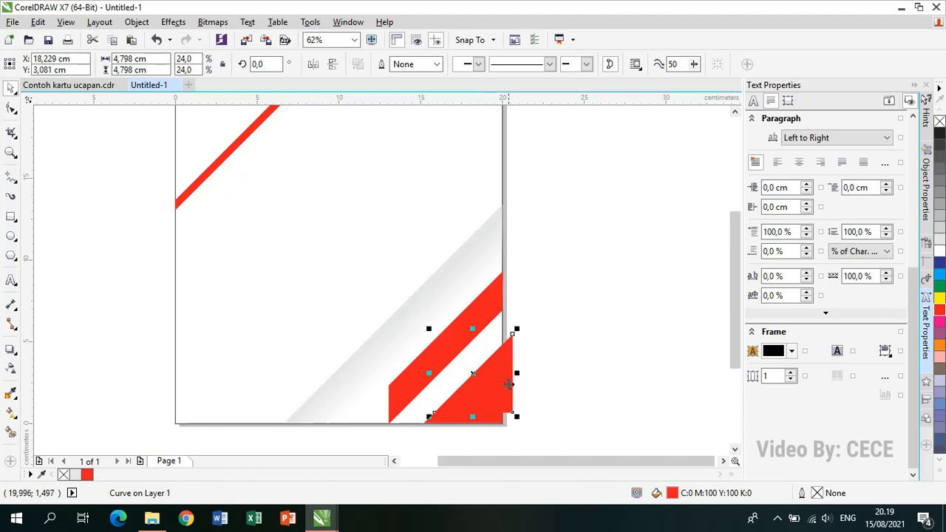
pyautogui.moveTo(481, 412); pyautogui.dragTo(586, 301)
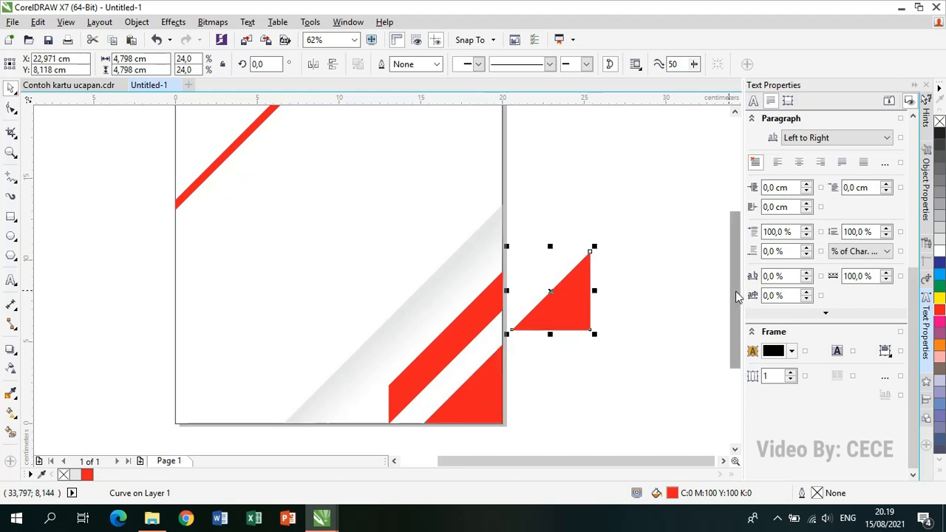
pyautogui.moveTo(736, 291); pyautogui.dragTo(738, 256)
pyautogui.moveTo(573, 370); pyautogui.dragTo(224, 214)
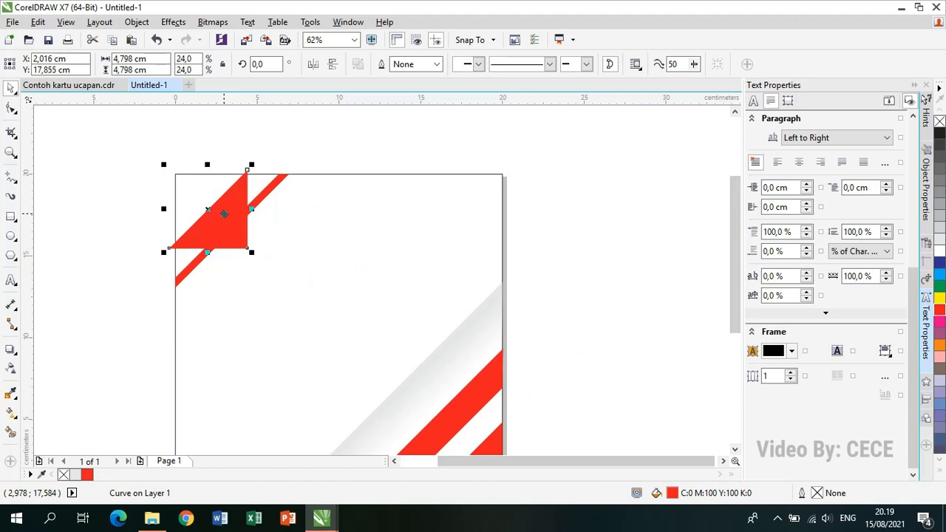
# Mirror the triangle copy horizontally and rotate it 90 degrees clockwise so its right angle matches the page's upper-left corner
pyautogui.click(314, 65)
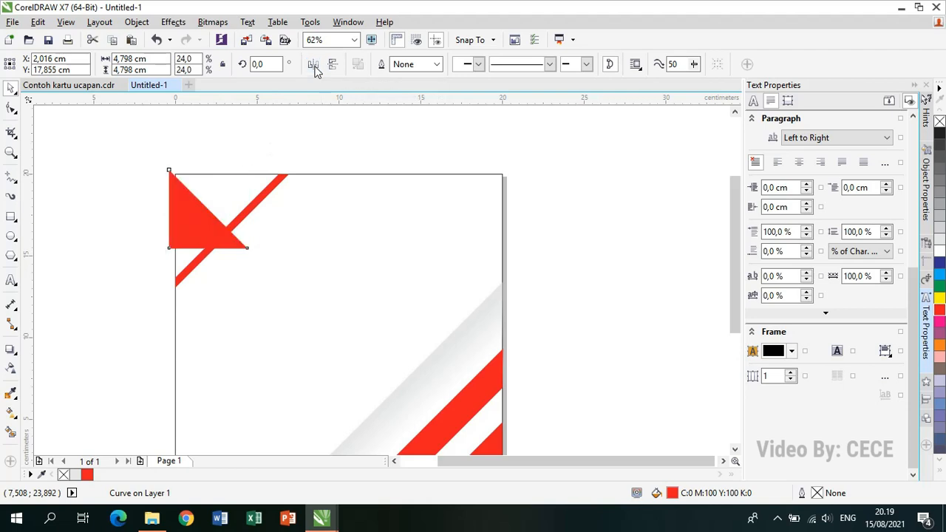
pyautogui.hotkey('ctrl', 'z')
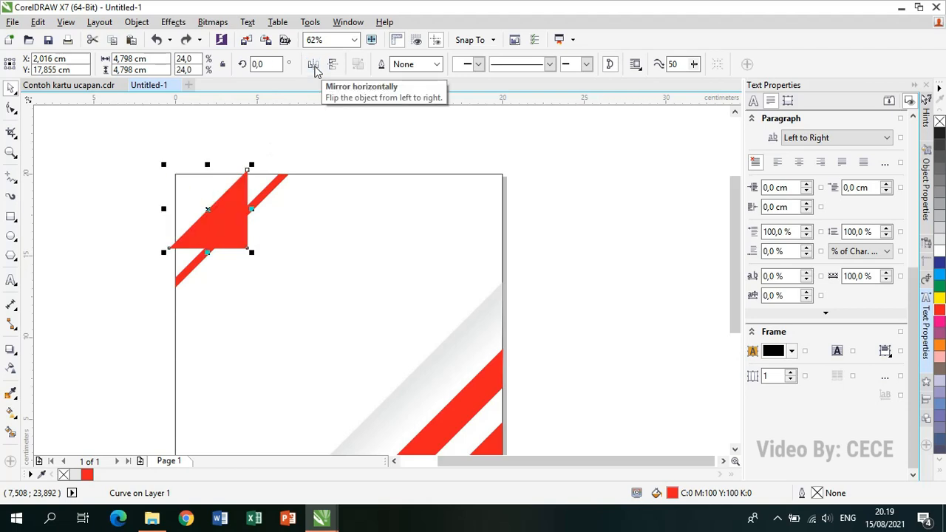
pyautogui.click(313, 65)
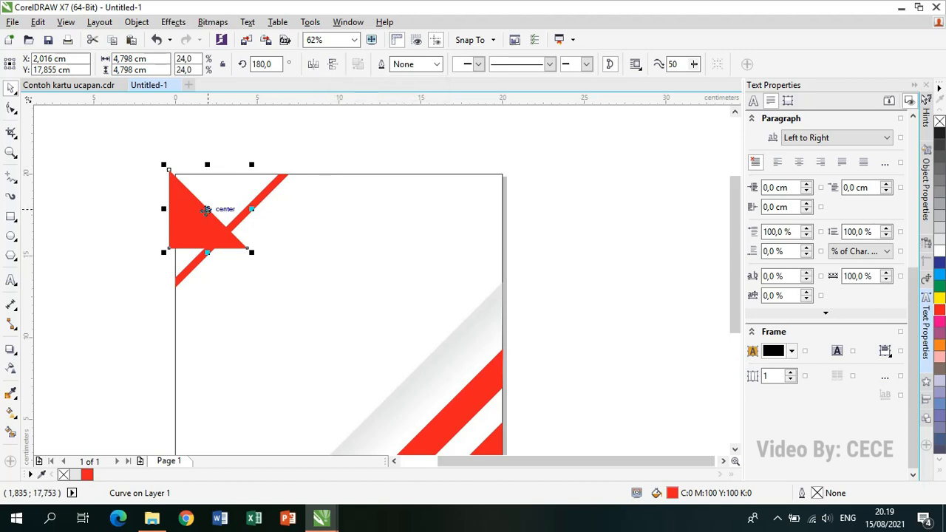
pyautogui.click(207, 210)
pyautogui.moveTo(251, 164); pyautogui.dragTo(237, 240)
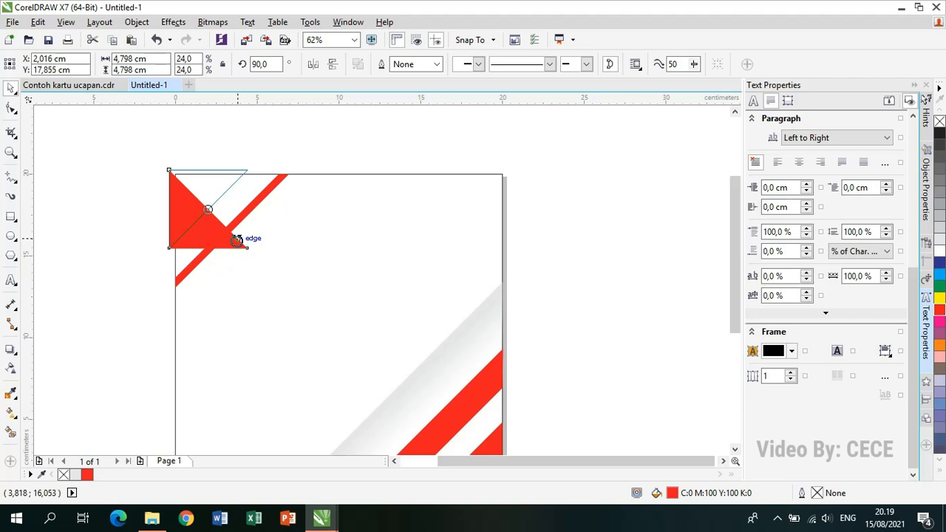
pyautogui.moveTo(237, 239); pyautogui.dragTo(236, 240)
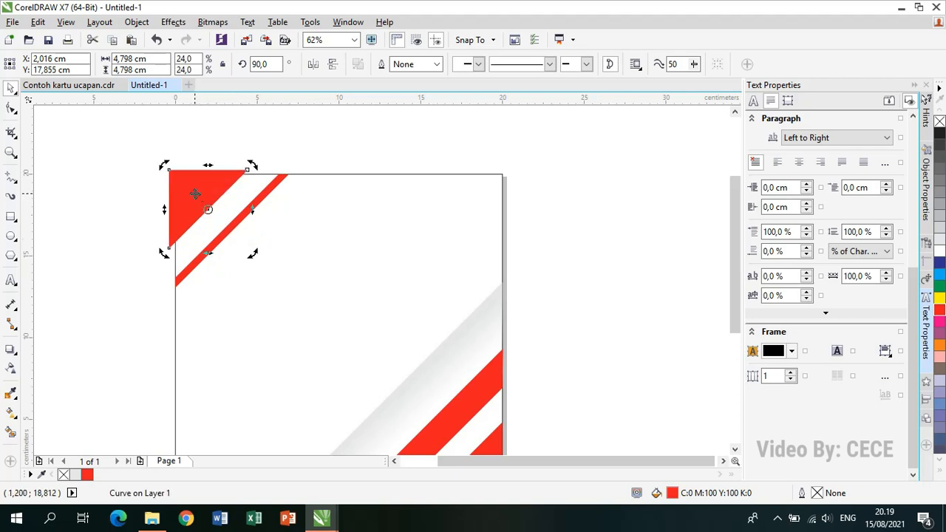
# Align the red triangle copy exactly with the page's upper-left corner so its straight sides meet the page edges
pyautogui.moveTo(193, 192); pyautogui.dragTo(200, 196)
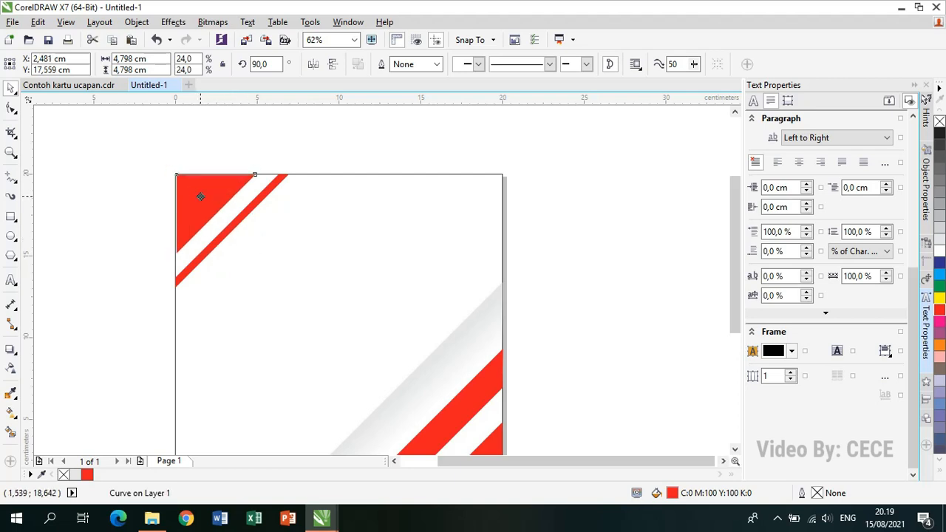
pyautogui.scroll(1, 200, 196)
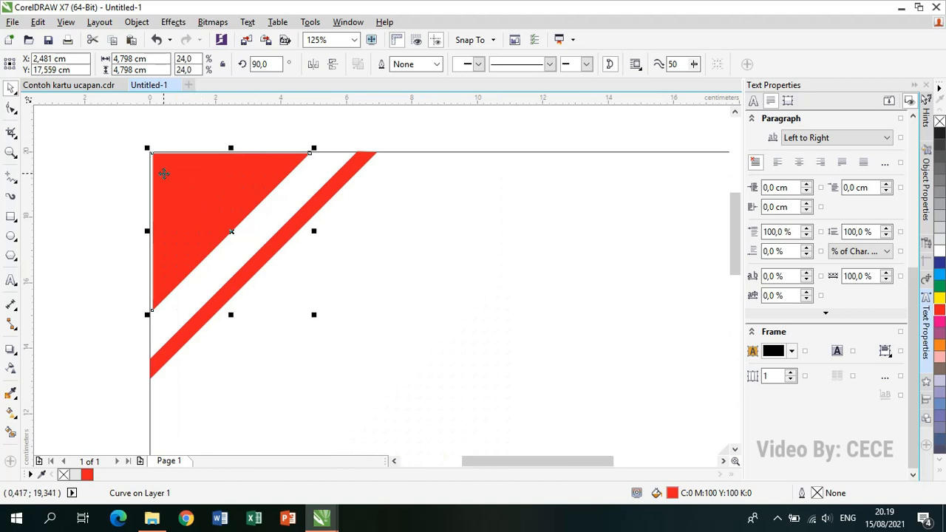
pyautogui.scroll(1, 163, 174)
pyautogui.press('Left')
pyautogui.press('Left')
pyautogui.press('Left')
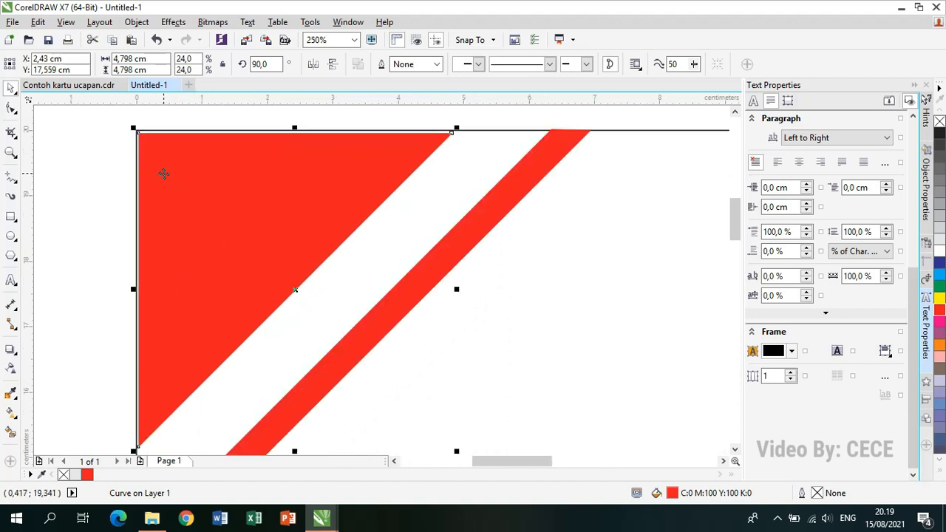
pyautogui.press('Up')
pyautogui.press('Up')
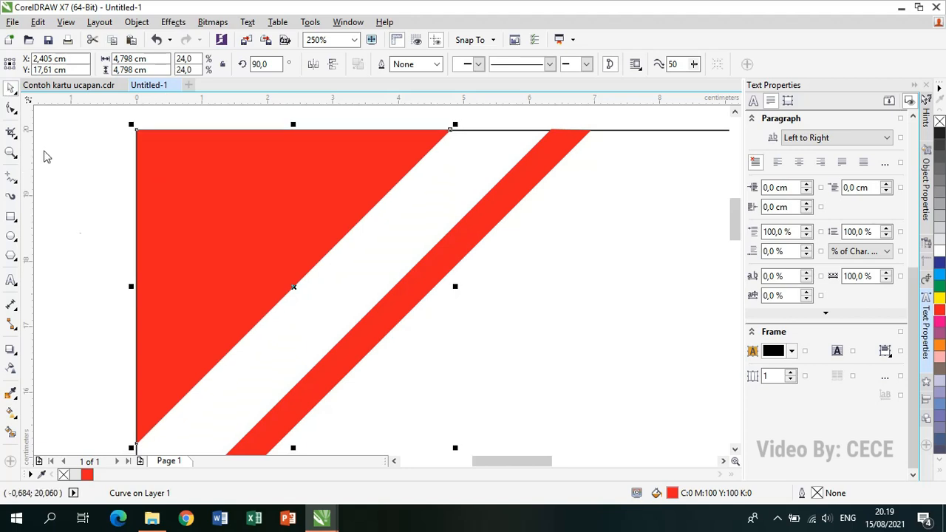
# Fill the upper-left corner triangle with 10% Black and apply a linear transparency fading diagonally from the page corner towards the red band
pyautogui.click(75, 476)
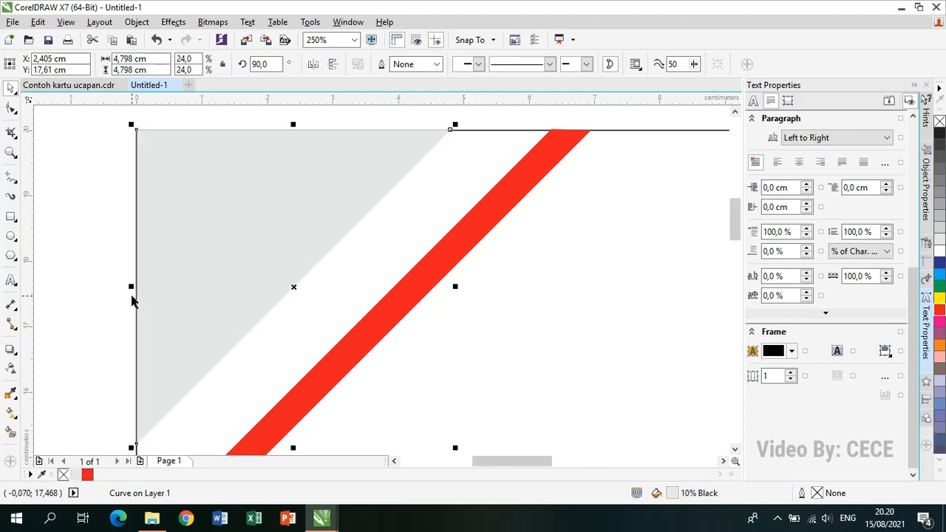
pyautogui.click(11, 367)
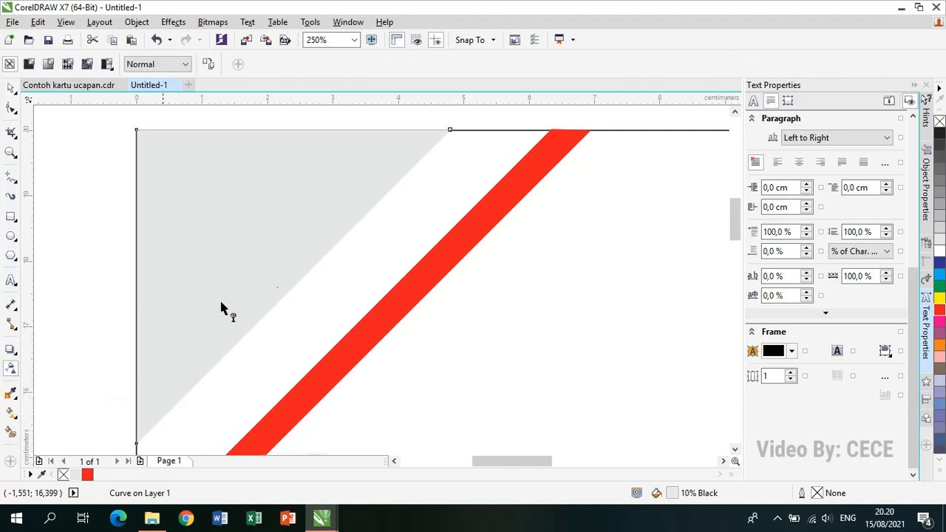
pyautogui.moveTo(198, 166); pyautogui.dragTo(254, 235)
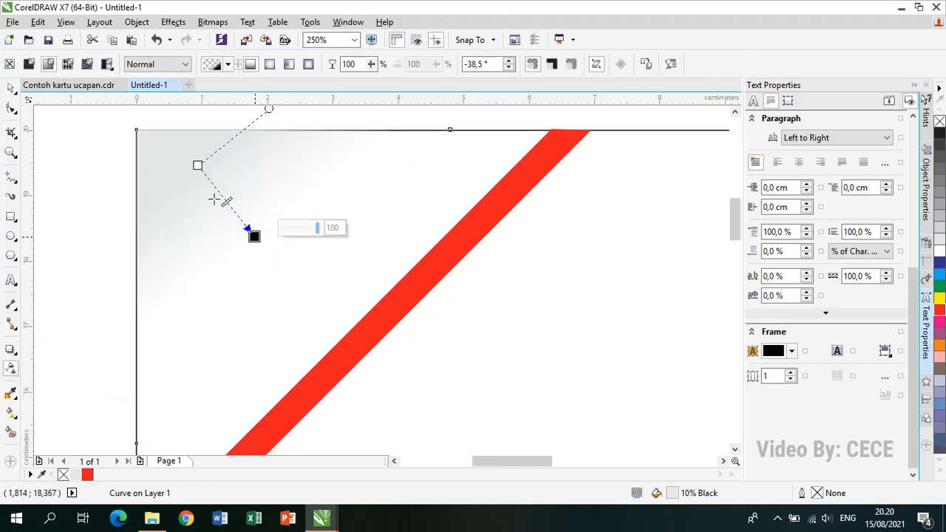
pyautogui.moveTo(198, 166); pyautogui.dragTo(148, 142)
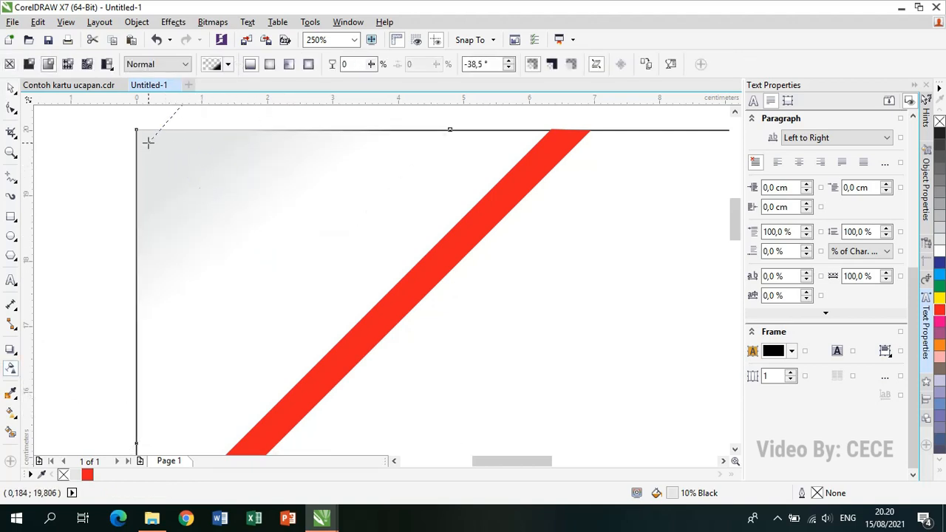
pyautogui.moveTo(252, 229); pyautogui.dragTo(289, 267)
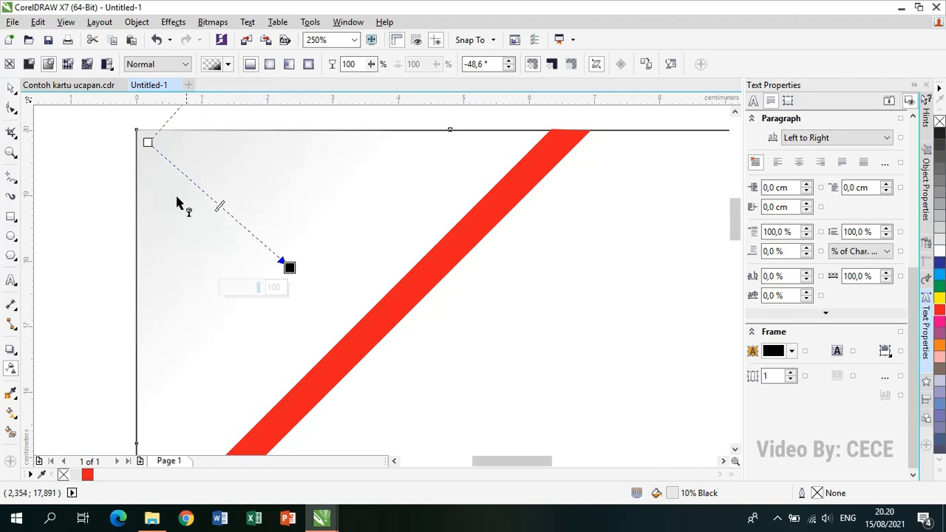
pyautogui.moveTo(148, 142); pyautogui.dragTo(171, 166)
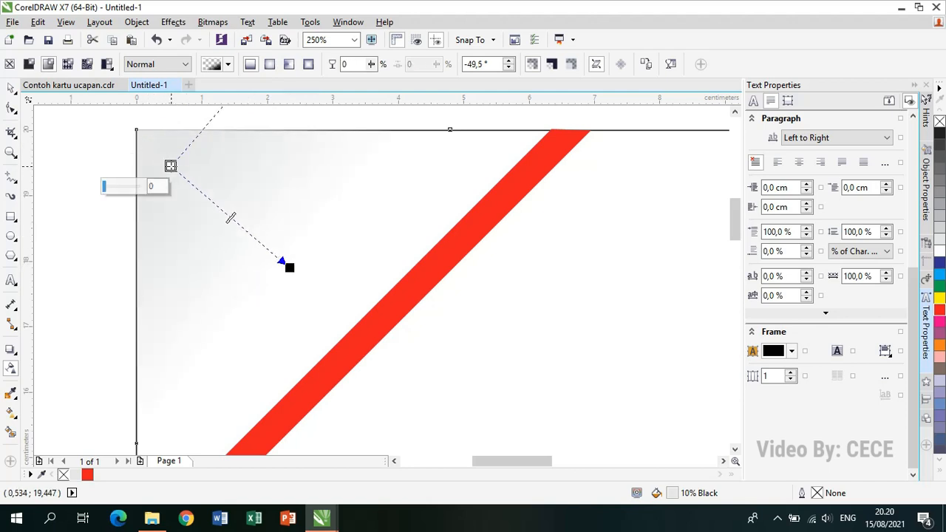
pyautogui.click(11, 87)
pyautogui.scroll(-1, 66, 142)
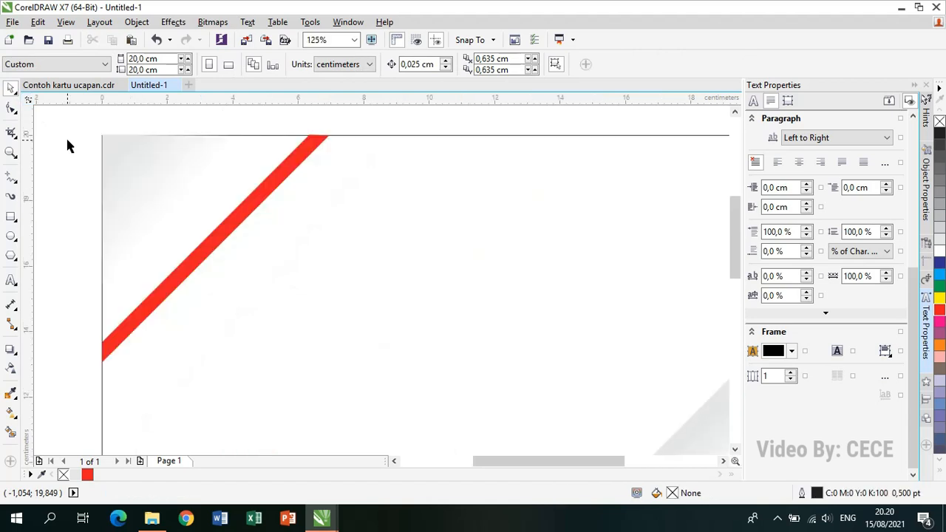
pyautogui.scroll(-2, 67, 140)
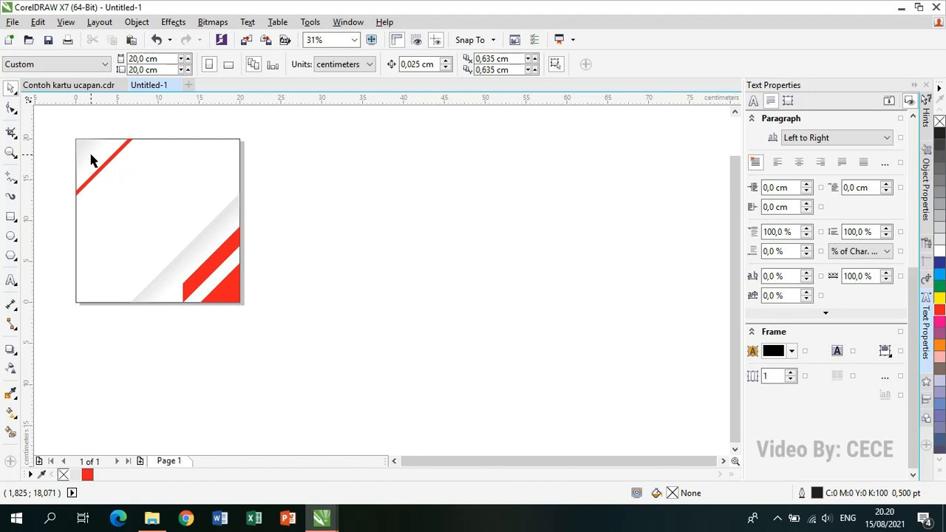
# Start saving the drawing and choose the background folder inside Downloads as its location
pyautogui.moveTo(421, 458); pyautogui.dragTo(397, 458)
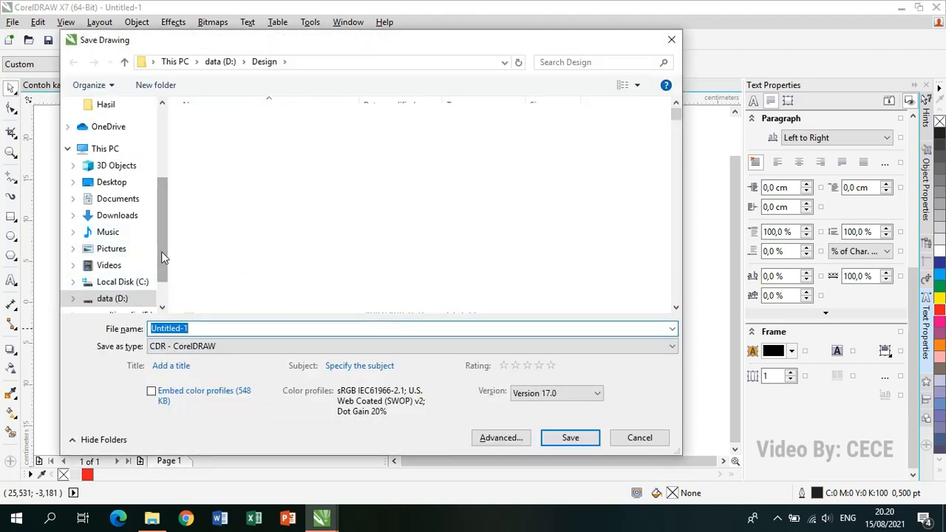
pyautogui.moveTo(158, 260); pyautogui.dragTo(164, 286)
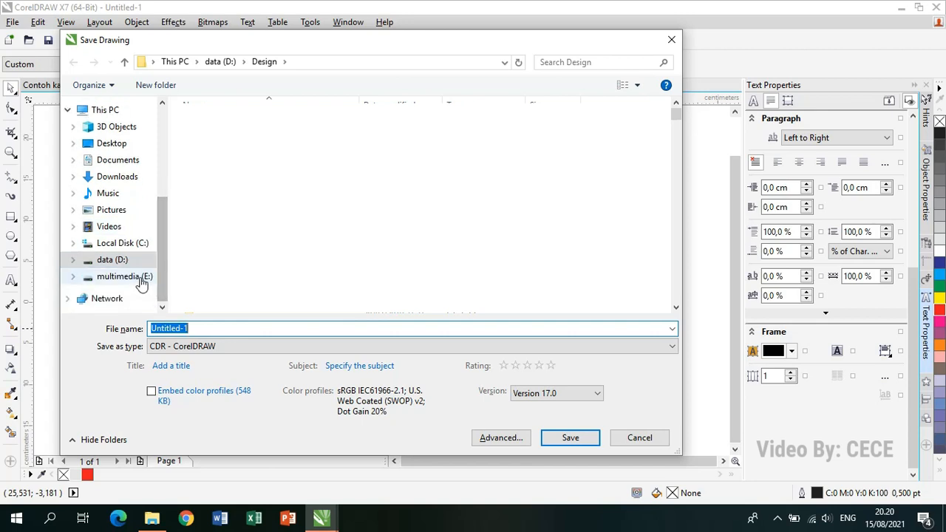
pyautogui.click(142, 276)
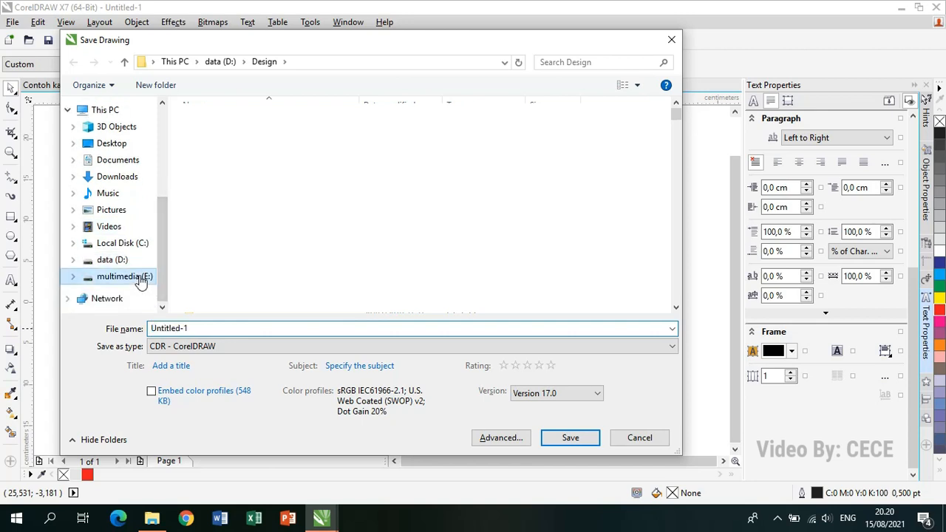
pyautogui.click(120, 212)
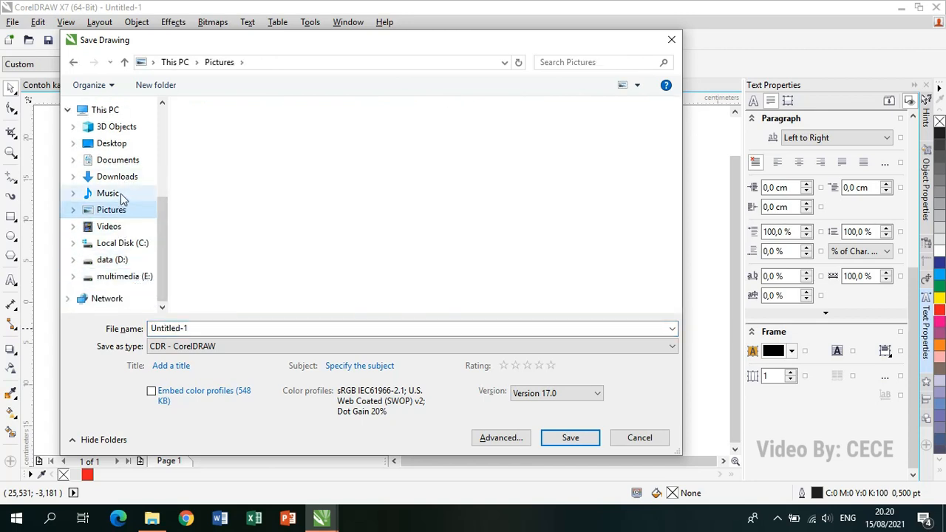
pyautogui.click(122, 178)
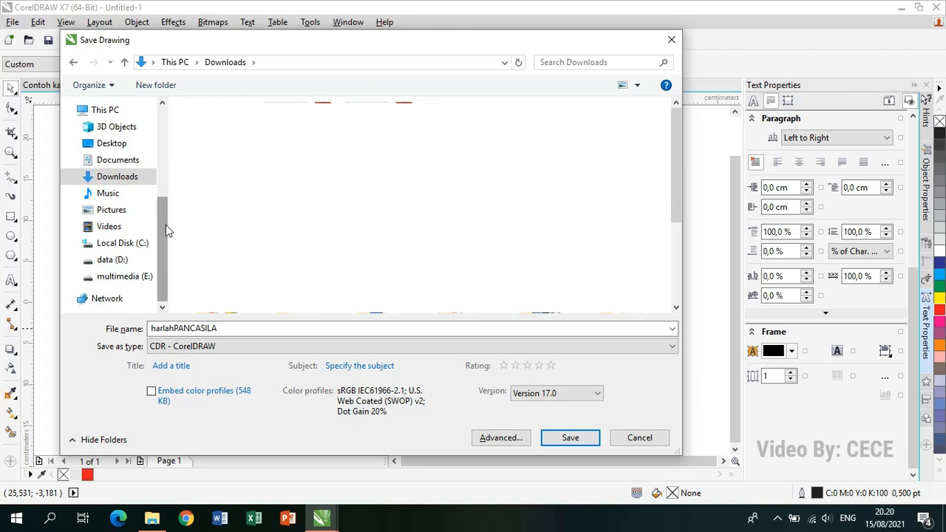
pyautogui.press('Right')
pyautogui.press('Down')
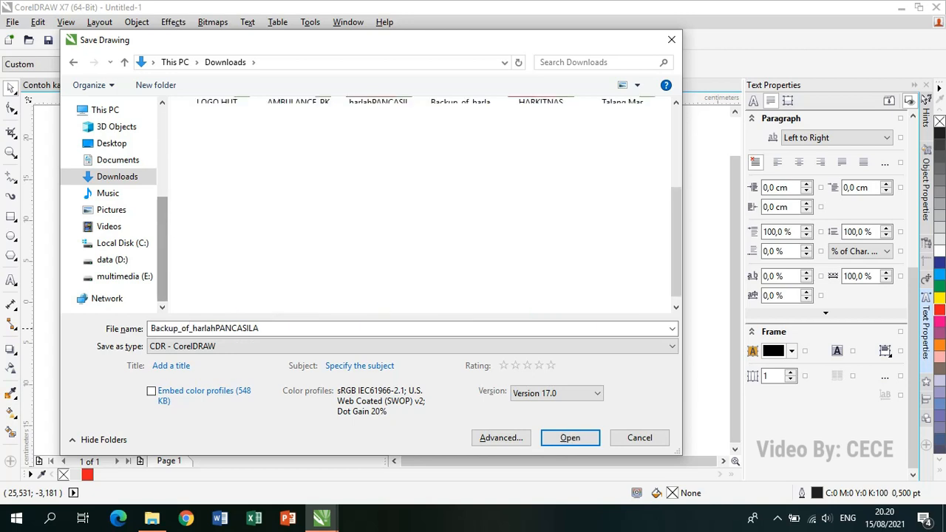
pyautogui.press('Return')
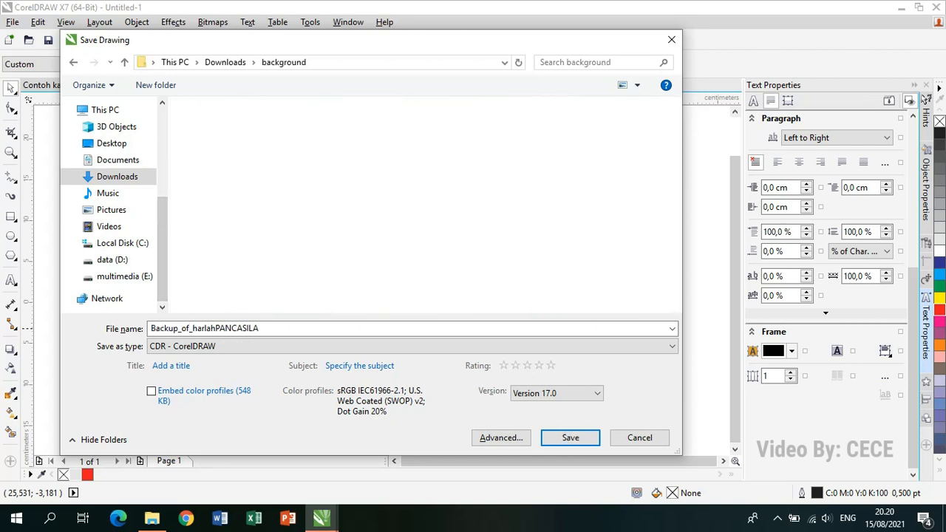
# Name the drawing "kartu ucapan HUT RI ke 75" and save it in CDR format
pyautogui.doubleClick(287, 326)
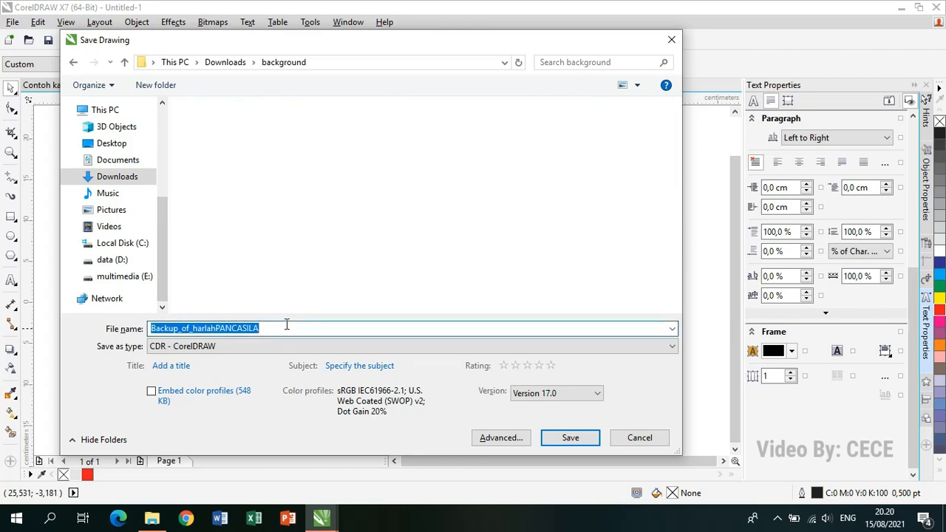
pyautogui.press('BackSpace')
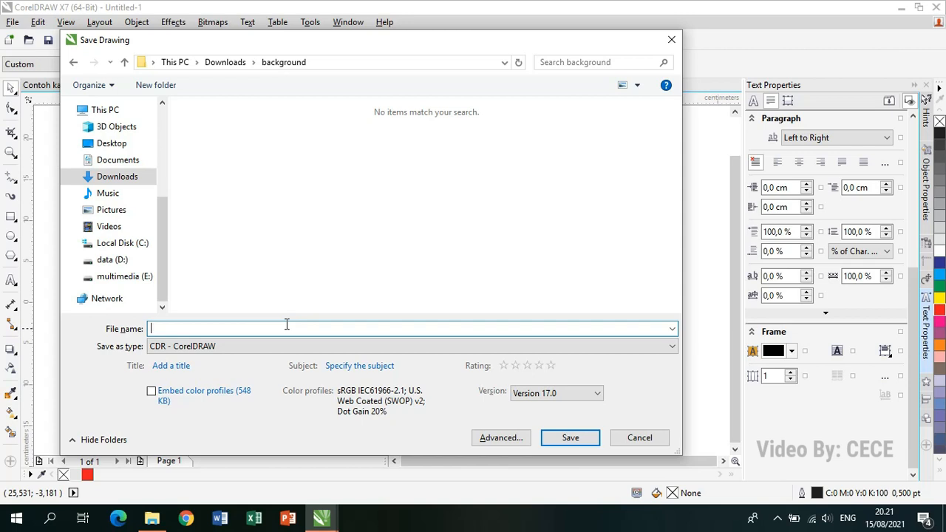
pyautogui.write('ka')
pyautogui.write('rtu ucapan HUT RI ke 75')
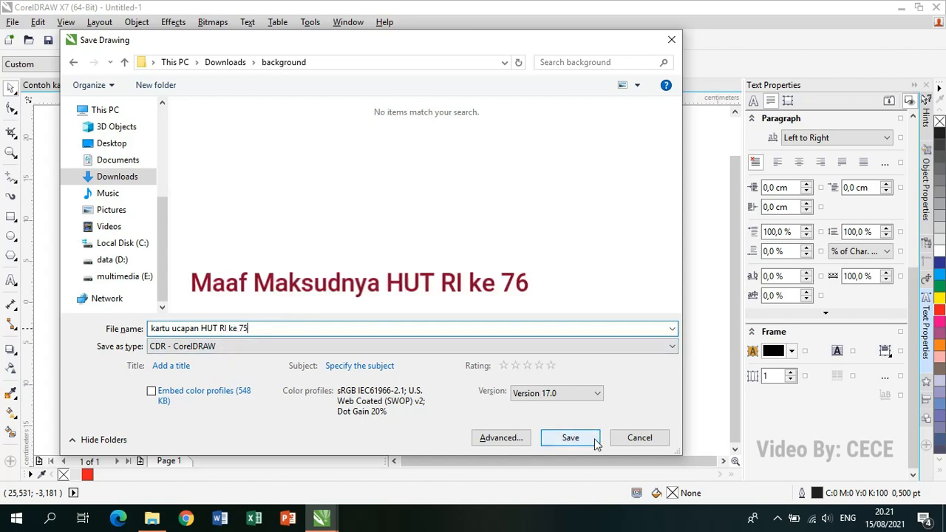
pyautogui.click(569, 438)
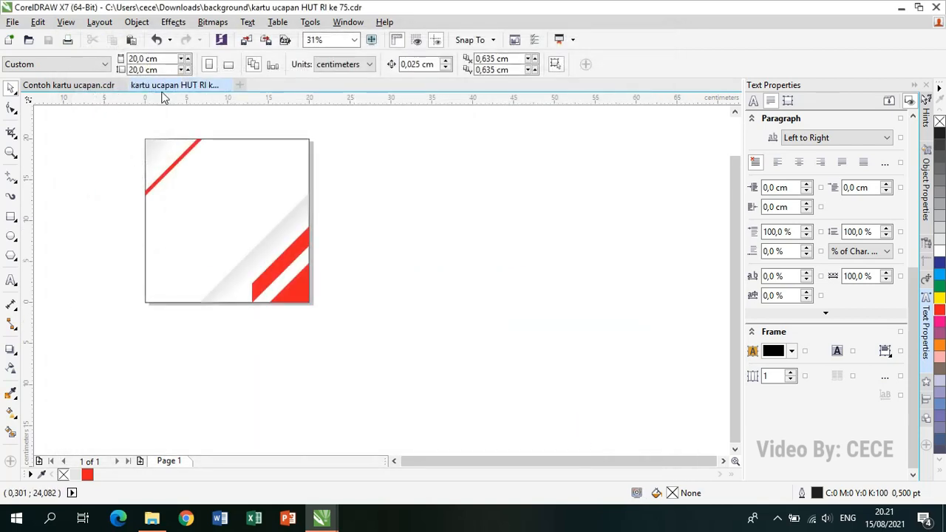
# Check the image files in the background folder in File Explorer and return to the card in CorelDRAW
pyautogui.click(734, 112)
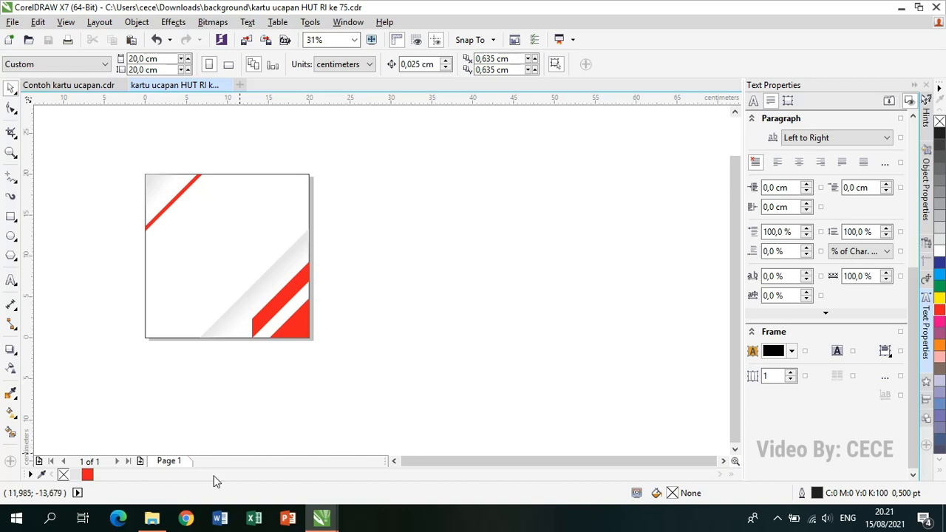
pyautogui.click(156, 519)
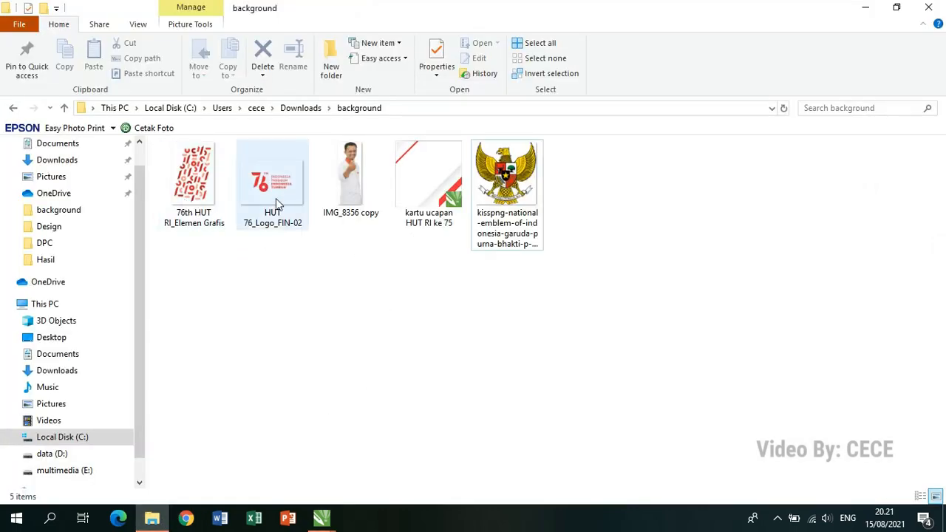
pyautogui.click(321, 519)
pyautogui.click(371, 452)
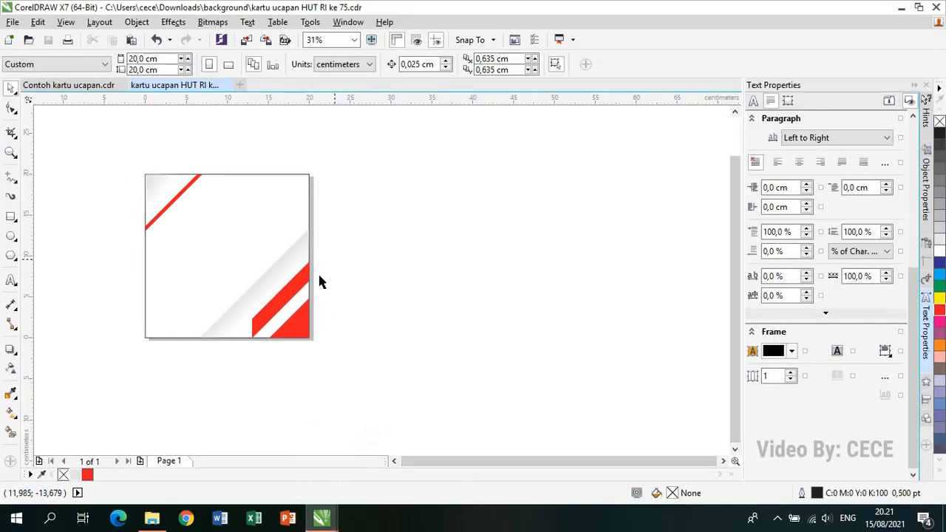
# Import the 76th HUT RI_Elemen Grafis, HUT 76_Logo_FIN-02, IMG_8356 copy and kisspng Garuda emblem images from the background folder
pyautogui.rightClick(373, 209)
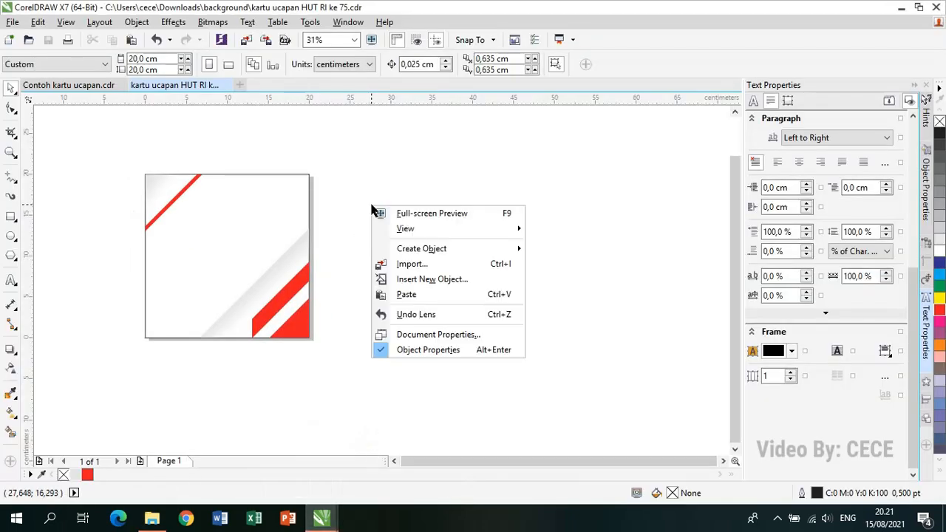
pyautogui.click(403, 264)
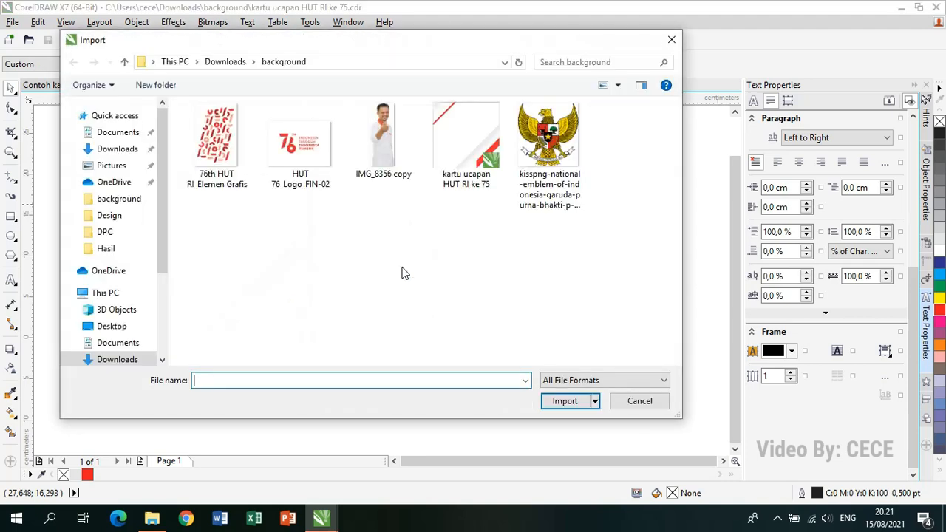
pyautogui.click(202, 179)
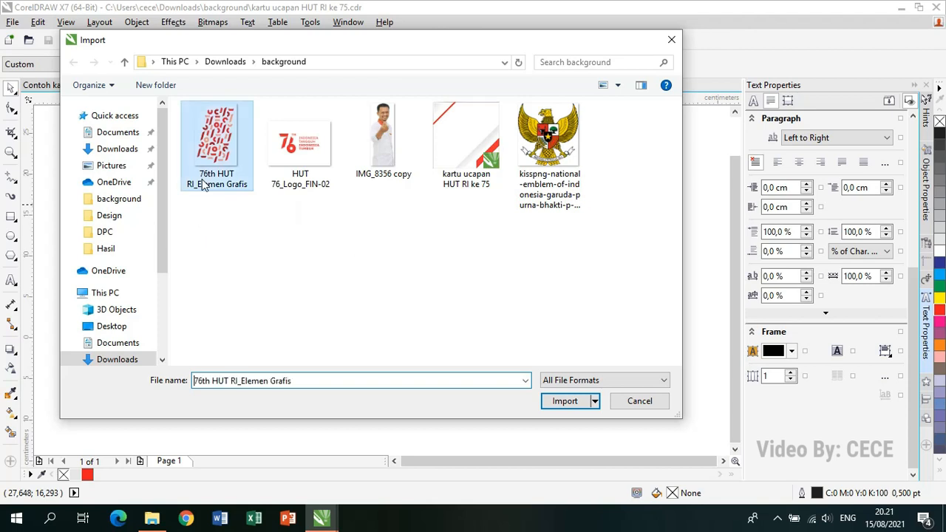
pyautogui.keyDown('ctrl'); pyautogui.click(305, 183); pyautogui.keyUp('ctrl')
pyautogui.keyDown('ctrl'); pyautogui.click(406, 175); pyautogui.keyUp('ctrl')
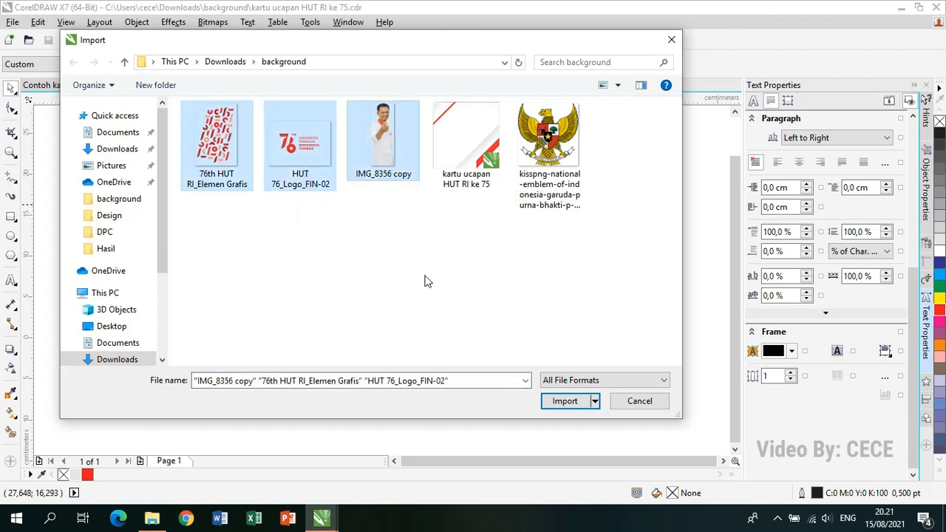
pyautogui.keyDown('ctrl'); pyautogui.click(559, 188); pyautogui.keyUp('ctrl')
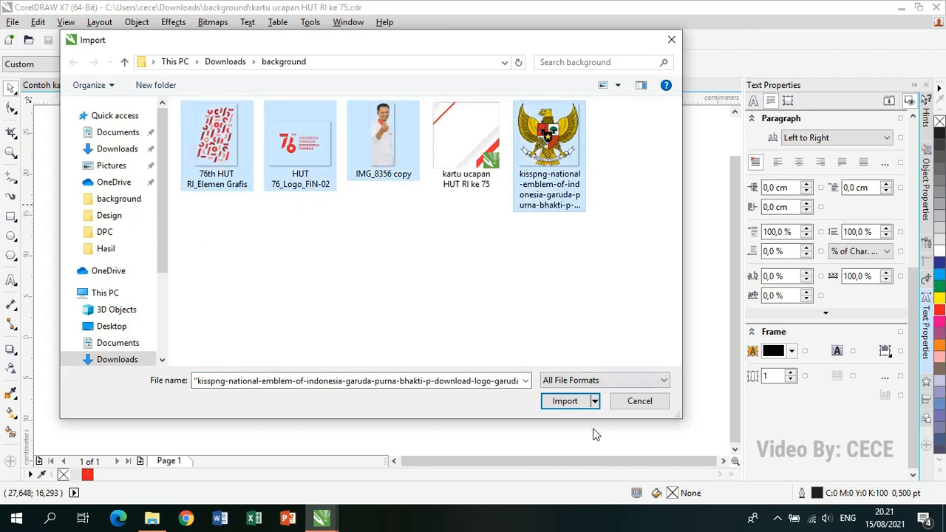
pyautogui.click(564, 401)
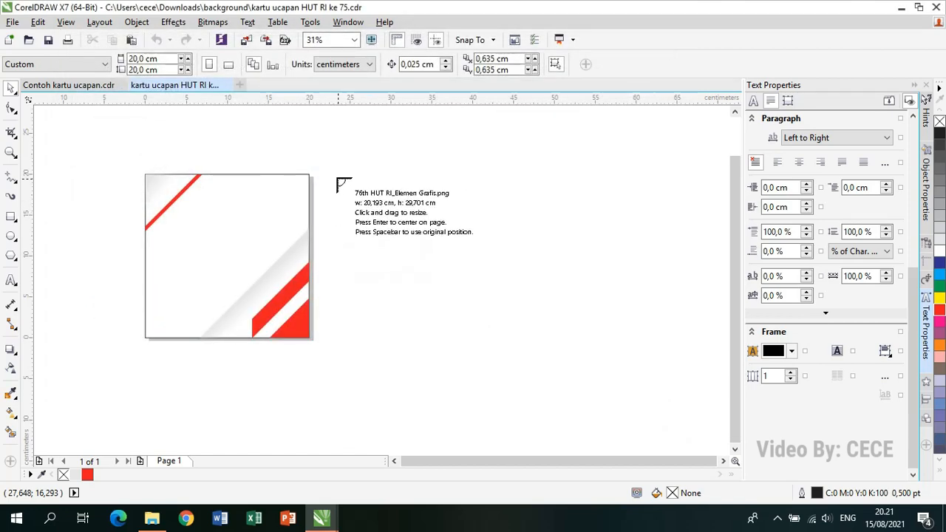
# Place the graphic-elements pattern, 76 logo and portrait photo in a row beside the page, and the Garuda emblem, about 7.8 cm tall, beneath the logo
pyautogui.moveTo(332, 171)
pyautogui.mouseDown()
pyautogui.moveTo(373, 217)
pyautogui.moveTo(385, 248)
pyautogui.mouseUp()
pyautogui.moveTo(401, 184); pyautogui.dragTo(470, 275)
pyautogui.moveTo(498, 185); pyautogui.dragTo(545, 258)
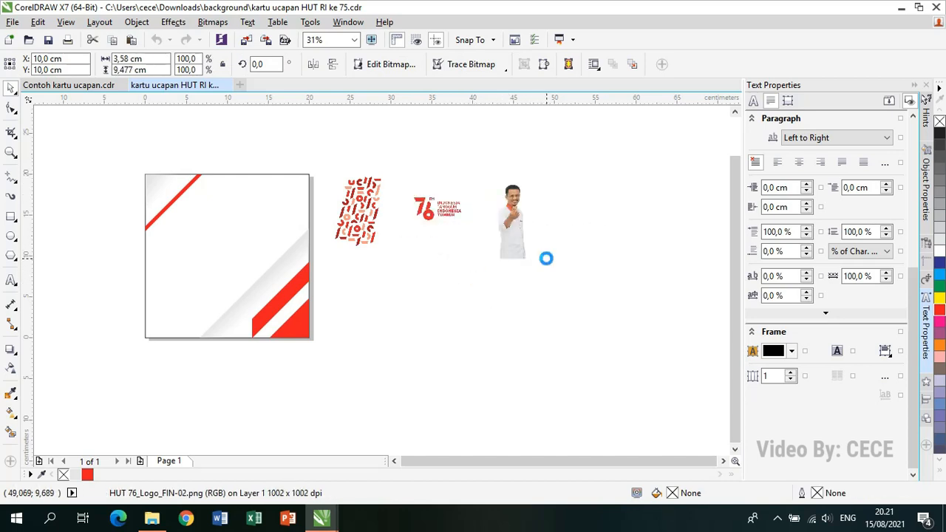
pyautogui.moveTo(405, 256); pyautogui.dragTo(476, 328)
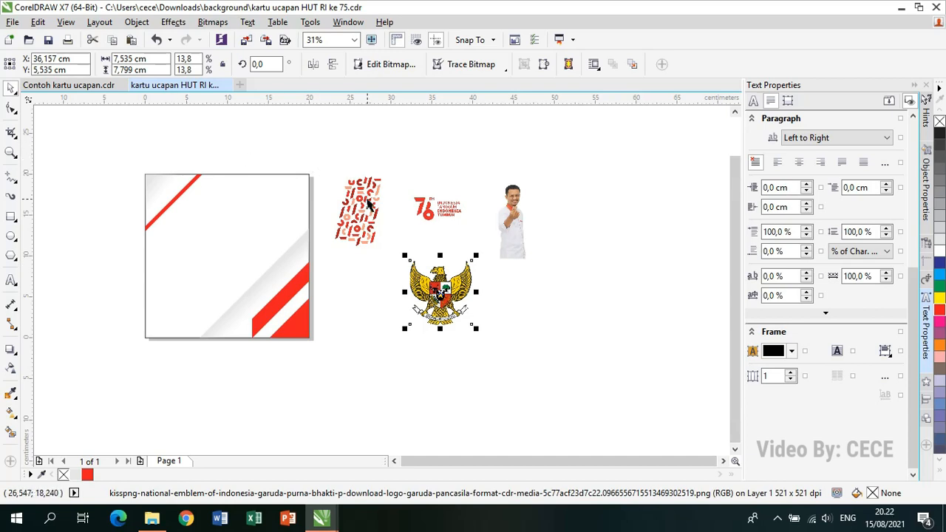
# Move the red graphic-elements pattern over the card and enlarge it to about 31.3 by 46.1 cm so it covers the whole page
pyautogui.click(371, 206)
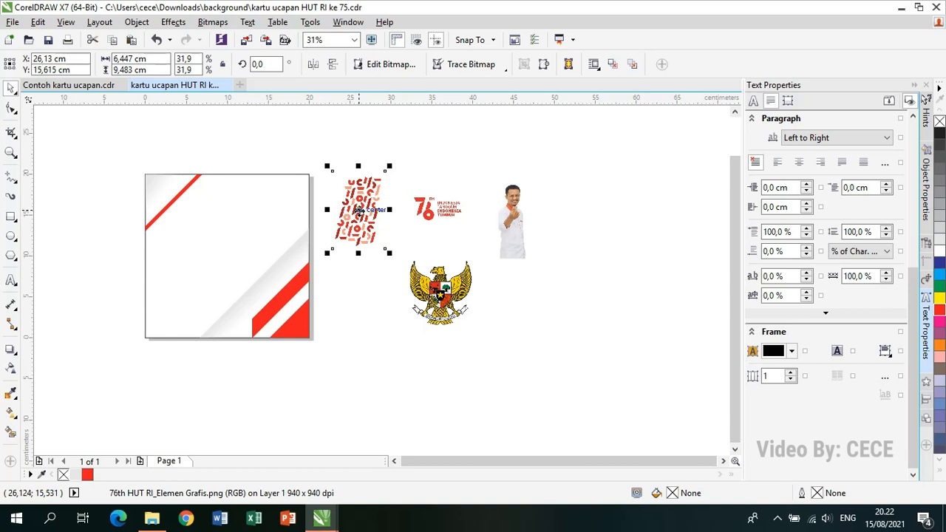
pyautogui.moveTo(358, 210); pyautogui.dragTo(102, 179)
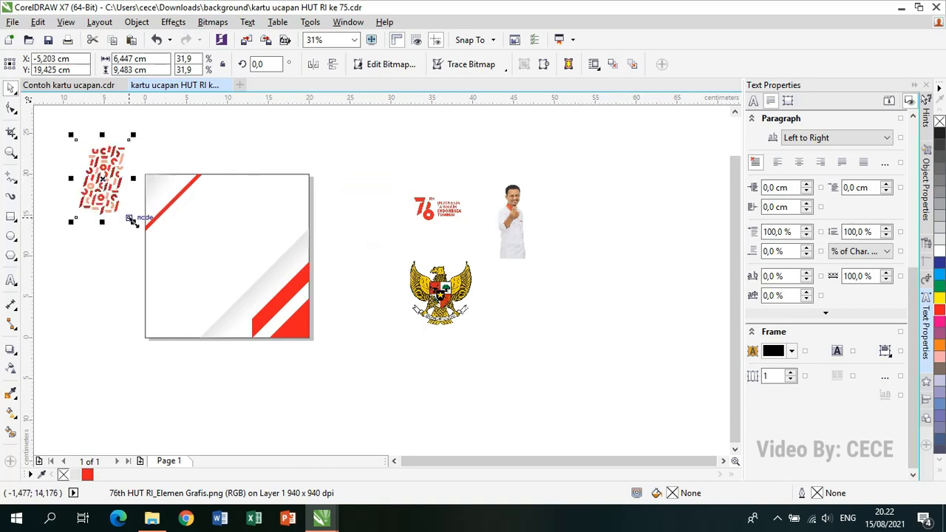
pyautogui.moveTo(129, 216); pyautogui.dragTo(294, 407)
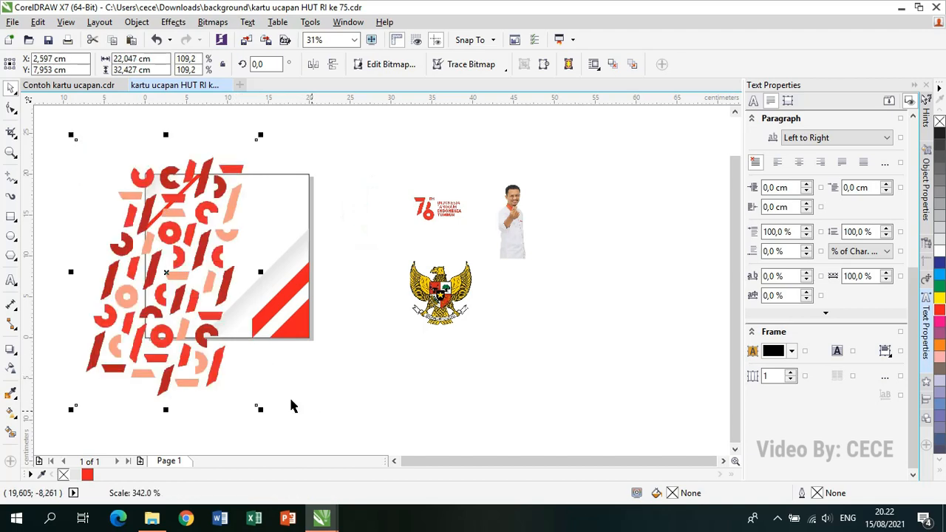
pyautogui.moveTo(142, 305); pyautogui.dragTo(189, 290)
pyautogui.moveTo(309, 394); pyautogui.dragTo(346, 430)
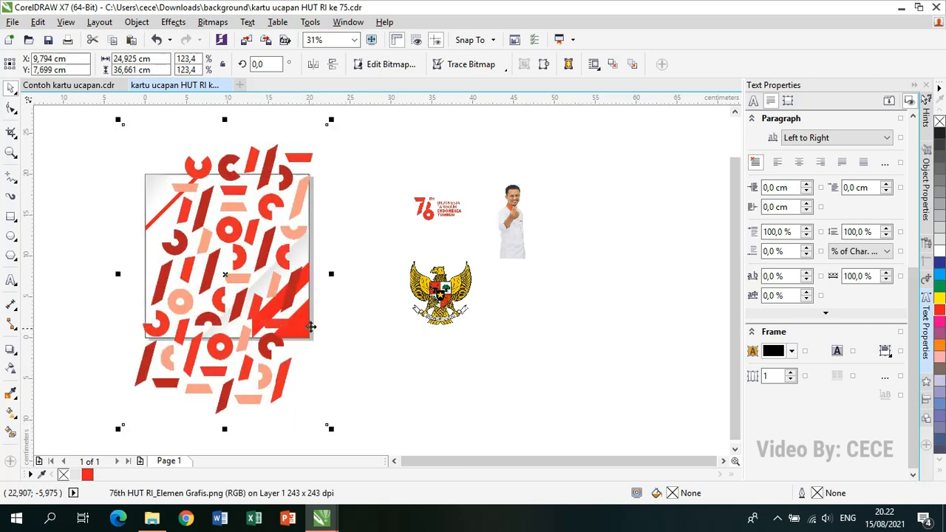
pyautogui.scroll(-2, 312, 321)
pyautogui.moveTo(211, 219); pyautogui.dragTo(197, 199)
pyautogui.moveTo(322, 376); pyautogui.dragTo(330, 387)
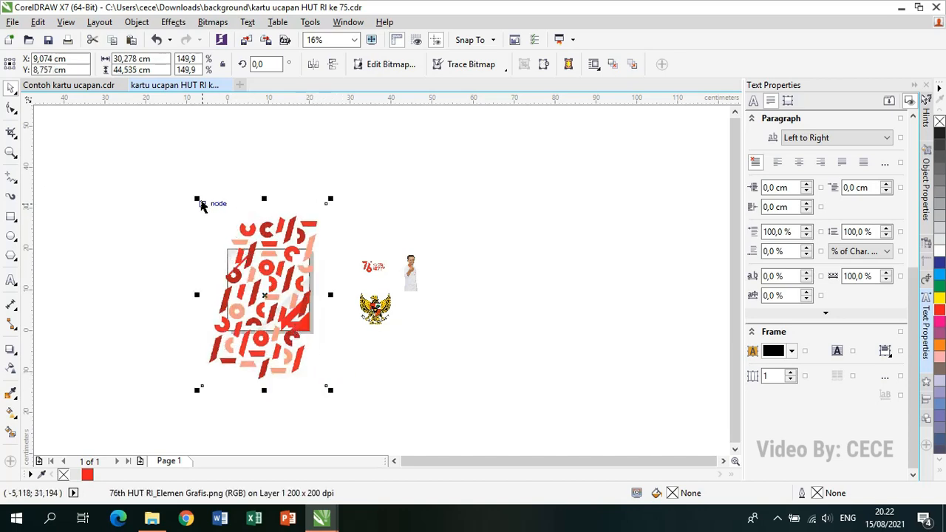
pyautogui.moveTo(195, 198); pyautogui.dragTo(186, 191)
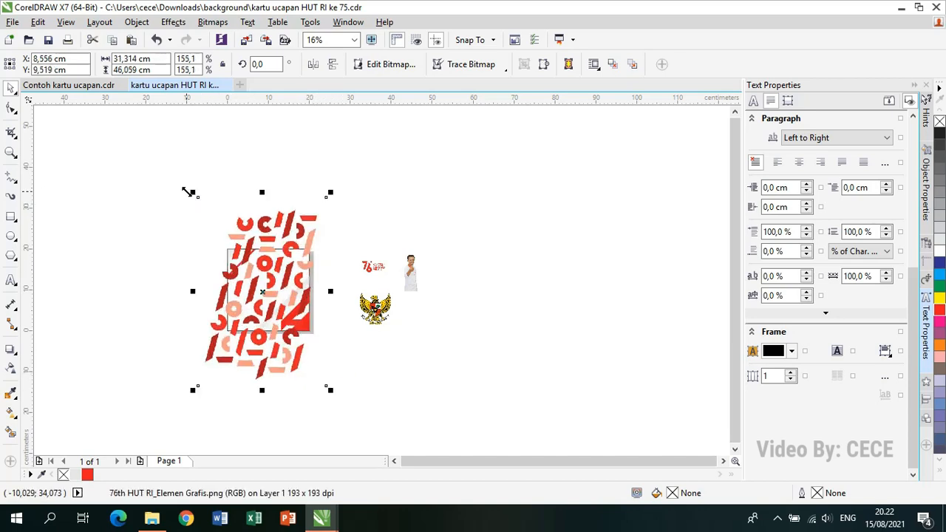
# Send the enlarged pattern to the back of the page, behind the diagonal corner shapes
pyautogui.rightClick(275, 358)
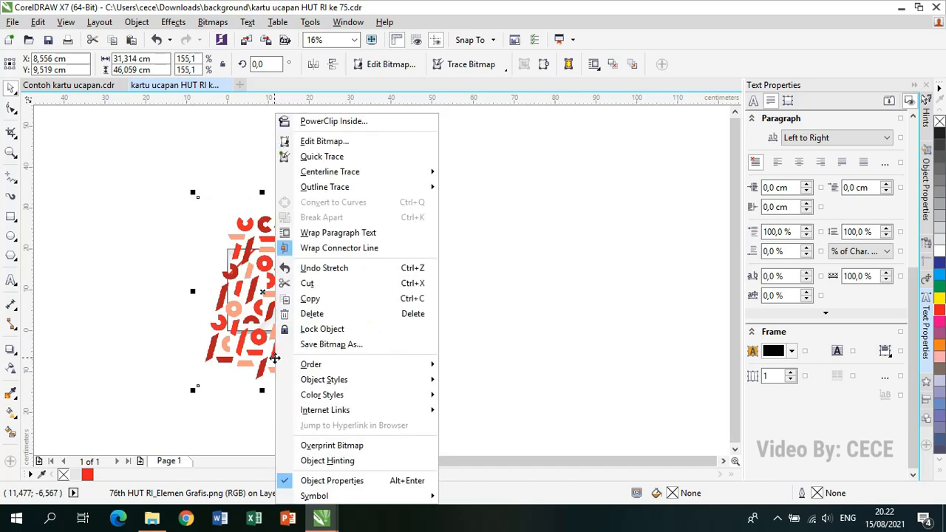
pyautogui.moveTo(309, 364)
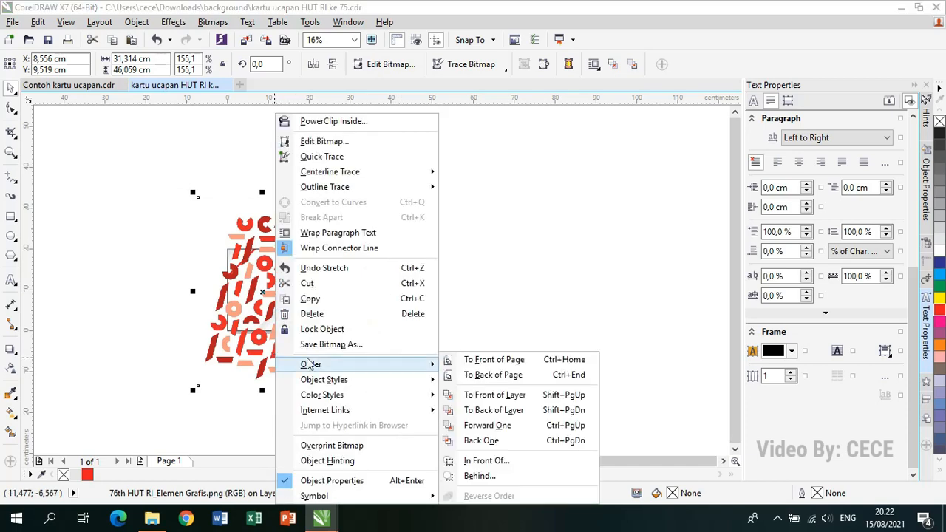
pyautogui.click(468, 376)
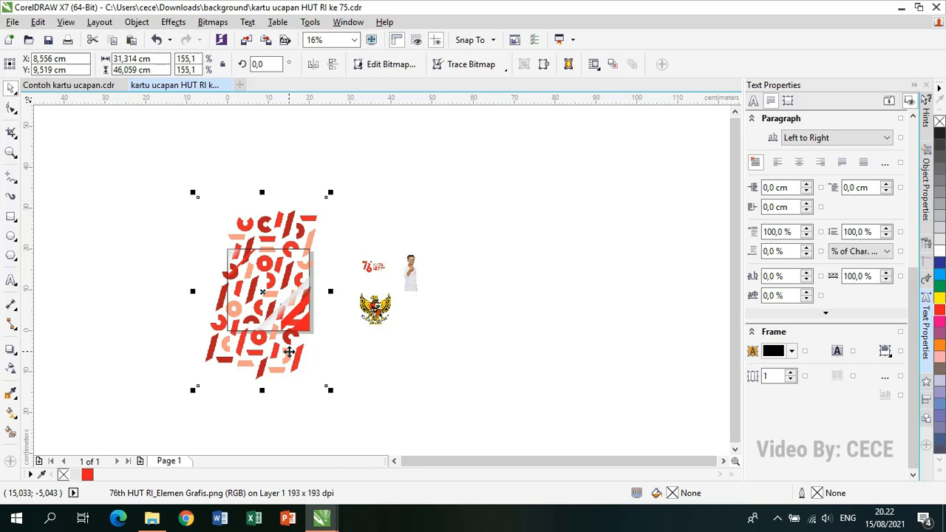
# Apply a uniform transparency of 93 to the graphic-elements pattern
pyautogui.scroll(1, 290, 351)
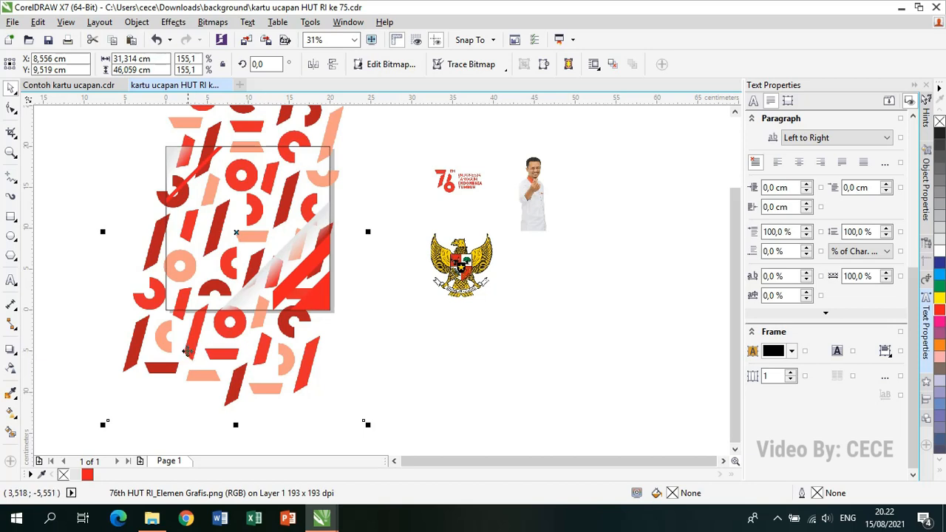
pyautogui.click(144, 360)
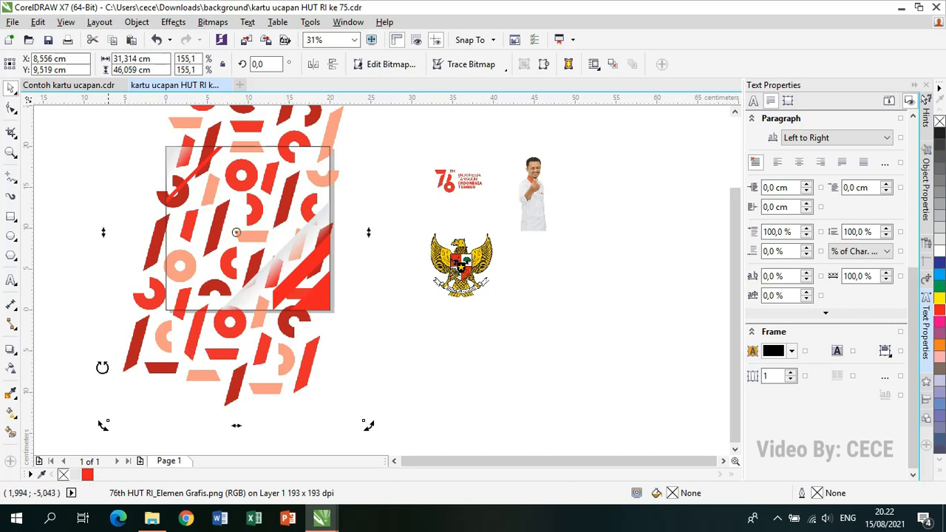
pyautogui.click(12, 367)
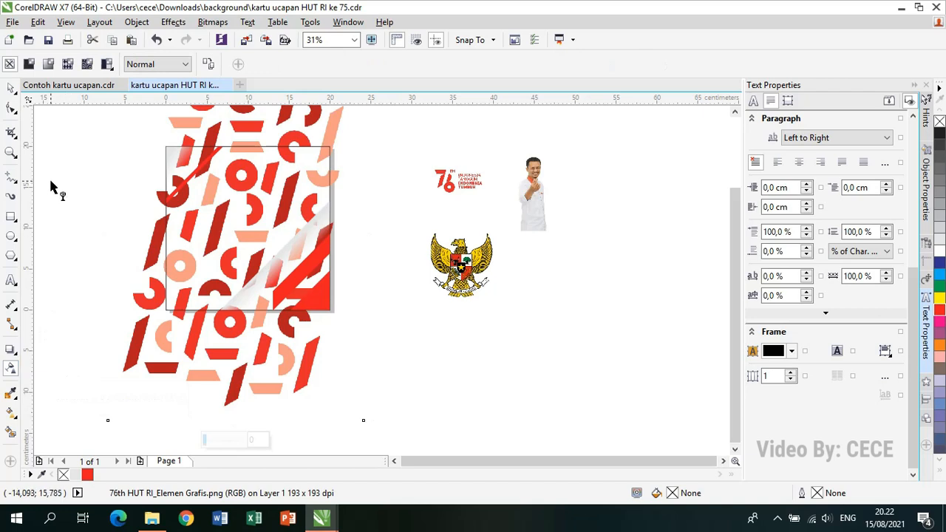
pyautogui.click(28, 67)
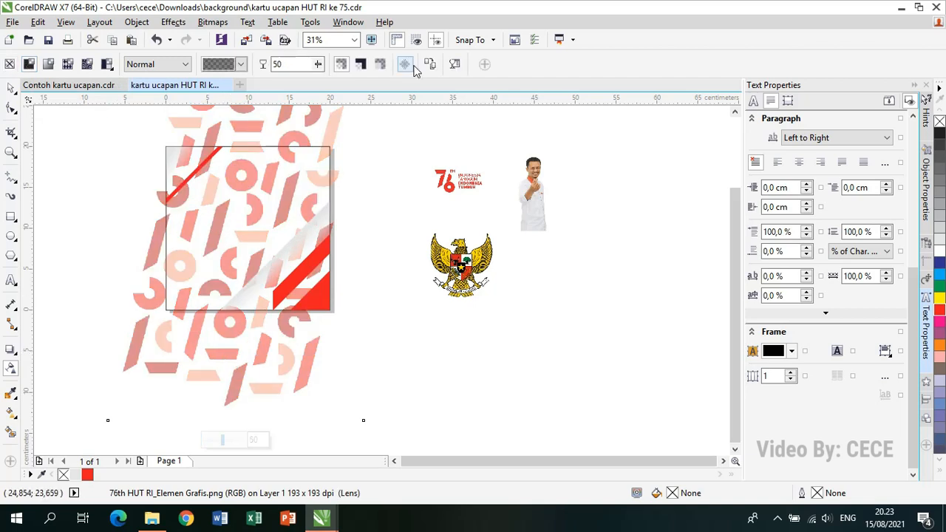
pyautogui.click(317, 65)
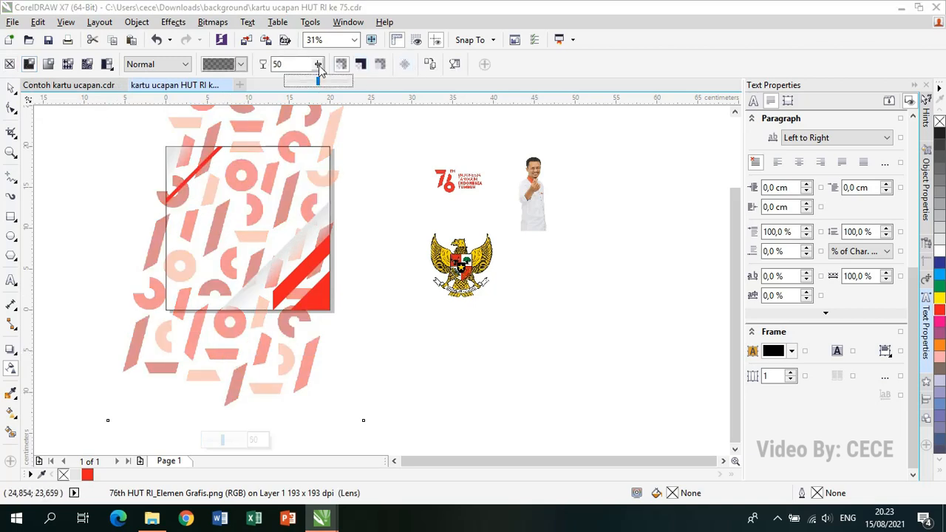
pyautogui.moveTo(320, 83); pyautogui.dragTo(343, 87)
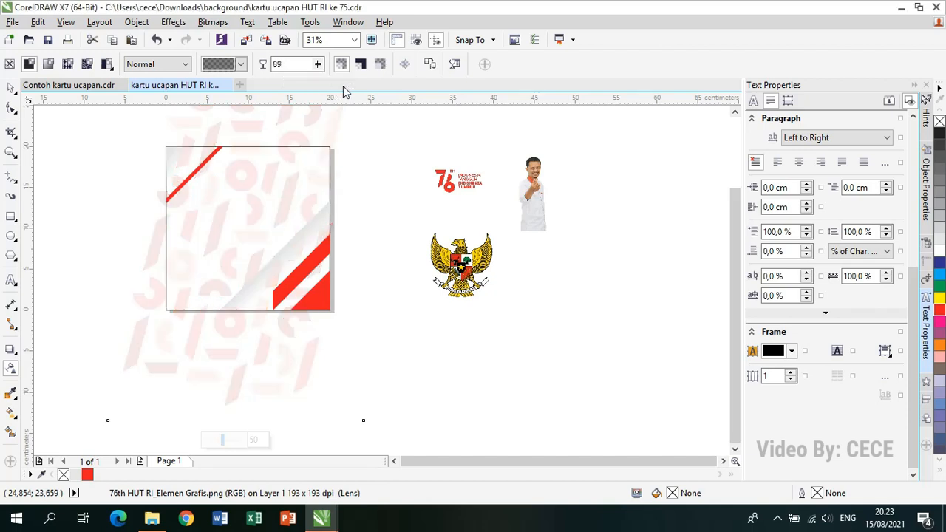
pyautogui.click(322, 66)
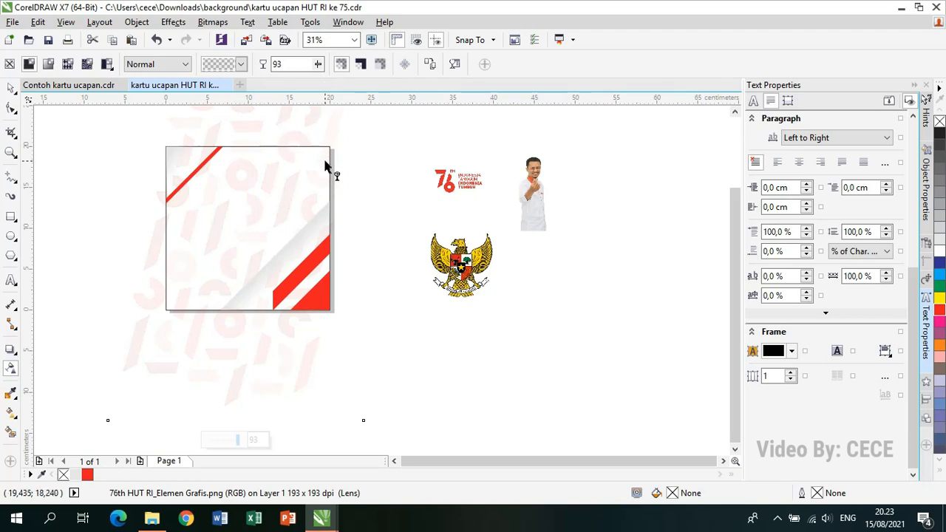
pyautogui.click(11, 90)
pyautogui.click(266, 373)
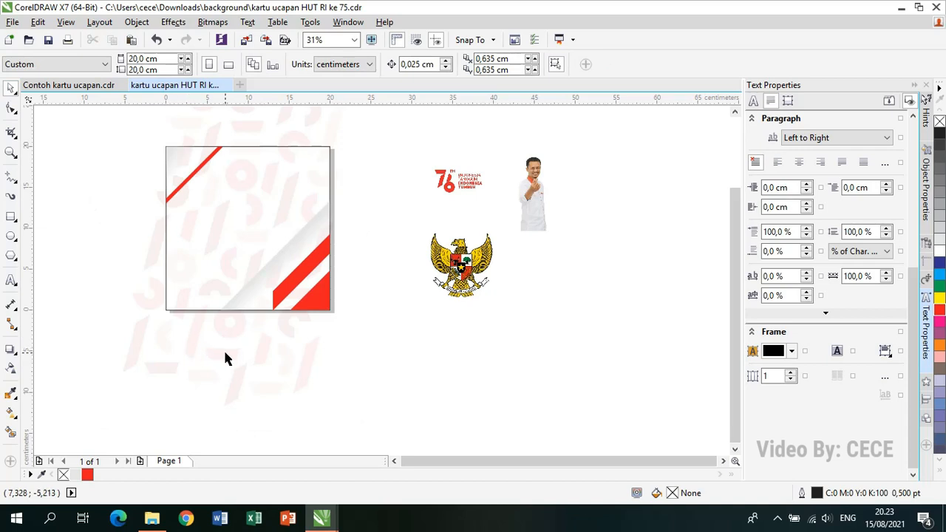
# PowerClip the faded pattern inside the 20 by 20 cm page rectangle
pyautogui.click(167, 314)
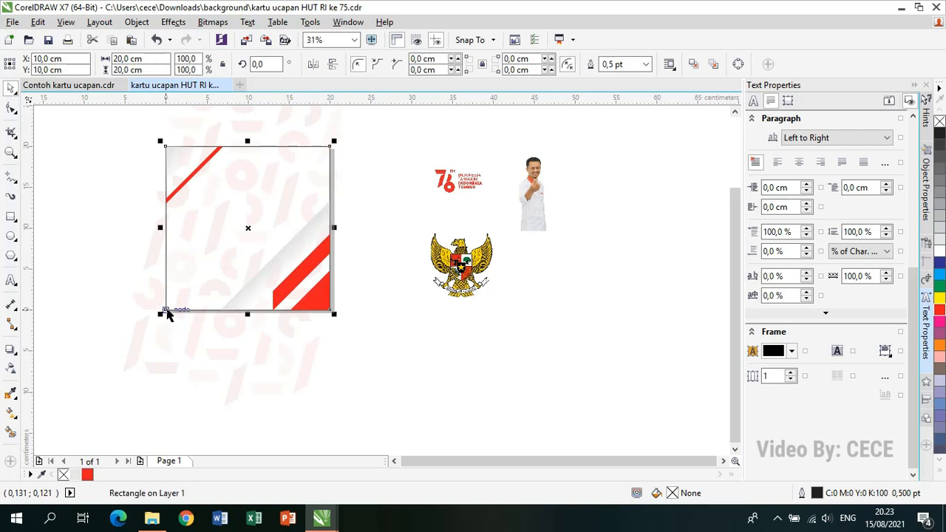
pyautogui.click(189, 353)
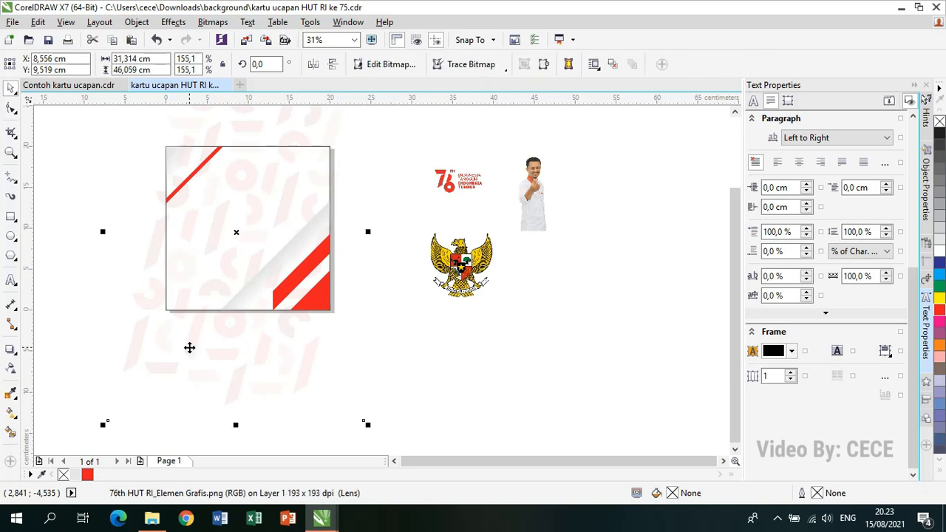
pyautogui.rightClick(189, 347)
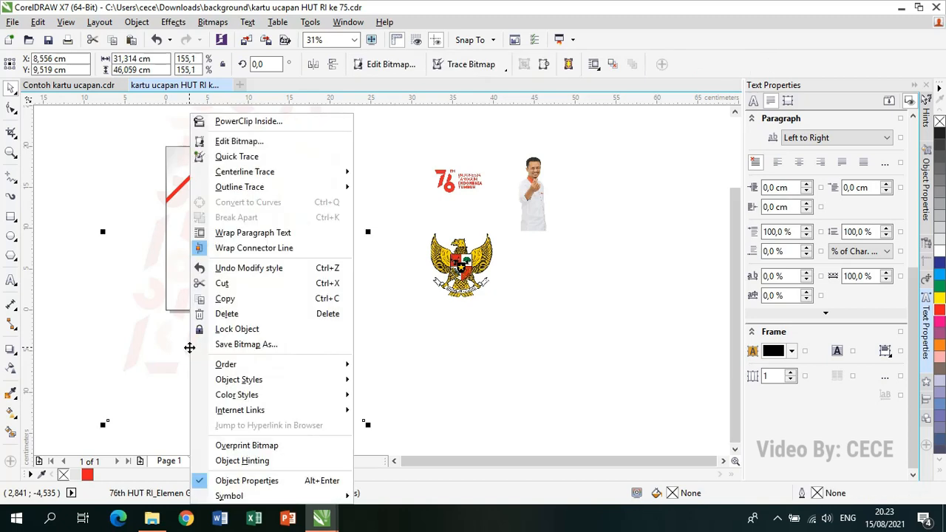
pyautogui.click(231, 122)
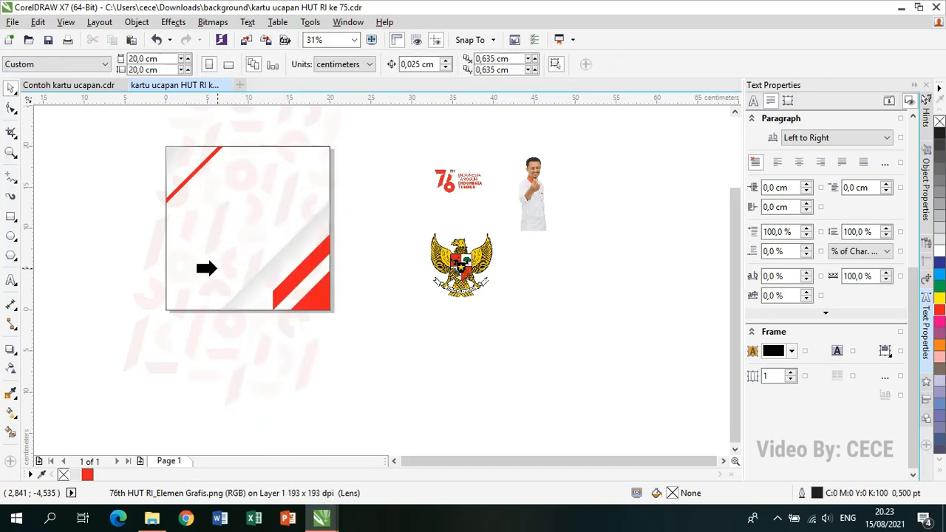
pyautogui.click(206, 269)
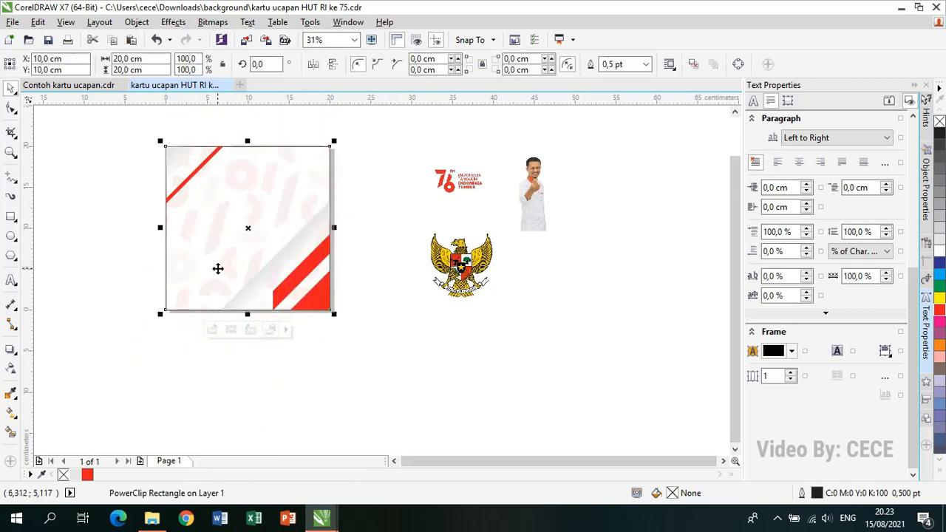
pyautogui.click(322, 375)
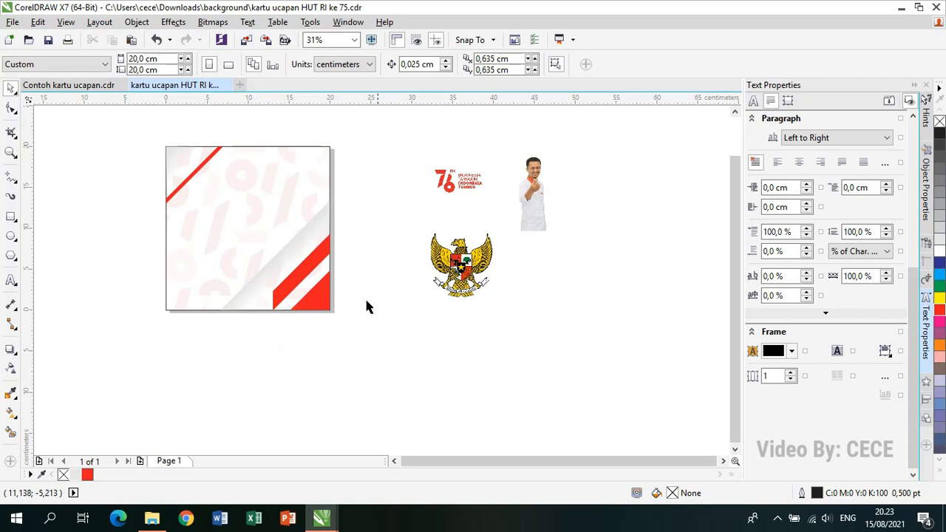
# Move the 76 logo, portrait photo and Garuda emblem together closer to the card's right edge
pyautogui.click(481, 252)
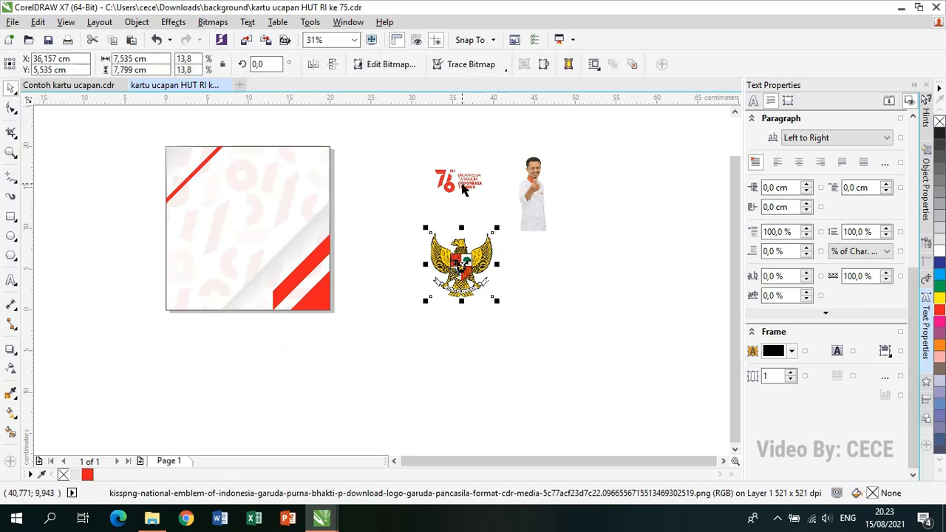
pyautogui.moveTo(403, 137); pyautogui.dragTo(589, 310)
pyautogui.moveTo(490, 229); pyautogui.dragTo(383, 235)
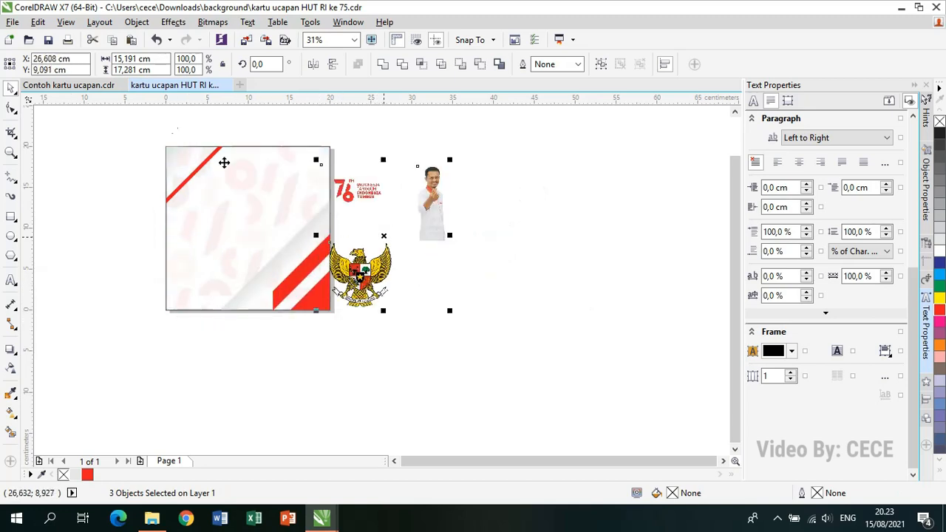
# Place the Garuda emblem in the card's upper-left grey corner and shrink it to about 2.8 by 2.9 cm
pyautogui.moveTo(141, 140); pyautogui.dragTo(456, 360)
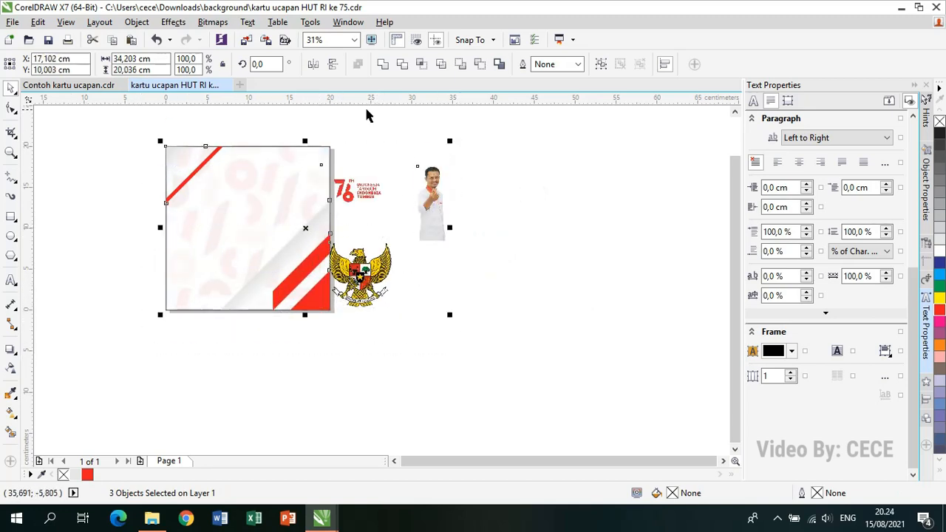
pyautogui.click(355, 39)
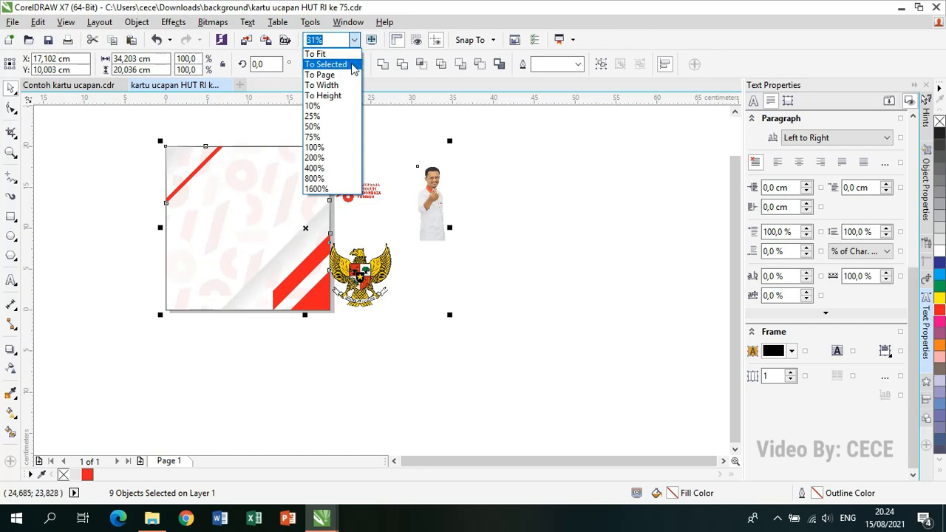
pyautogui.click(352, 66)
pyautogui.press('Escape')
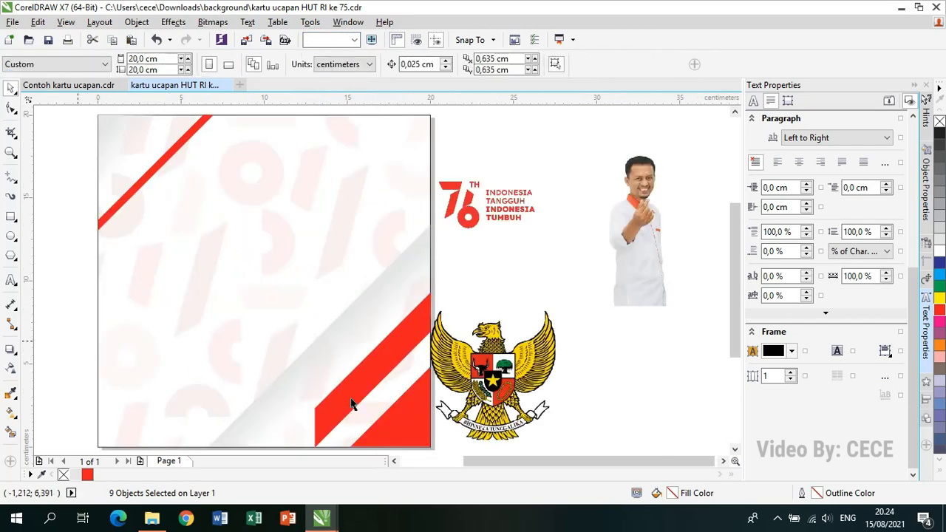
pyautogui.moveTo(491, 391); pyautogui.dragTo(149, 210)
pyautogui.moveTo(214, 258); pyautogui.dragTo(150, 171)
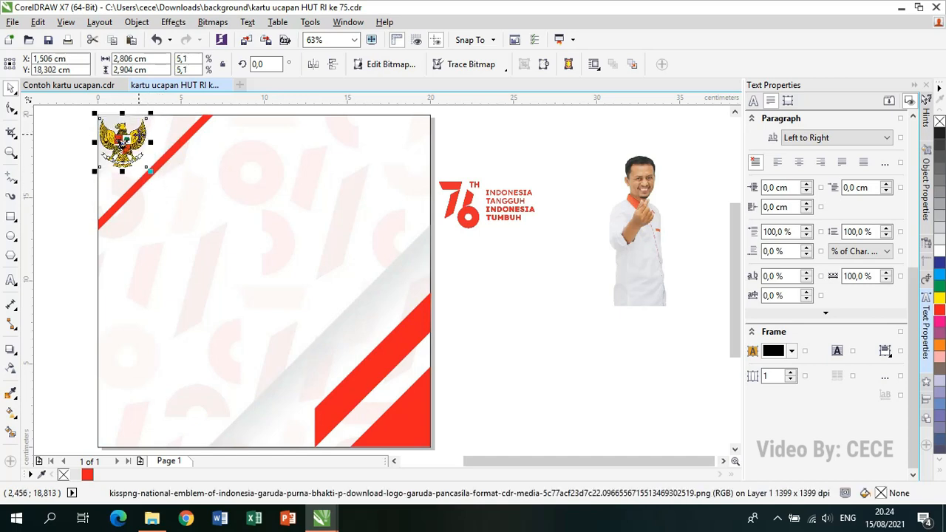
# Nudge the Garuda emblem slightly inward from the card's left edge to about X 1.86 cm, Y 18.28 cm
pyautogui.press('Right')
pyautogui.press('Right')
pyautogui.press('Right')
pyautogui.press('Right')
pyautogui.press('Right')
pyautogui.press('Right')
pyautogui.press('Right')
pyautogui.press('Right')
pyautogui.press('Right')
pyautogui.press('Right')
pyautogui.press('Right')
pyautogui.press('Right')
pyautogui.press('Right')
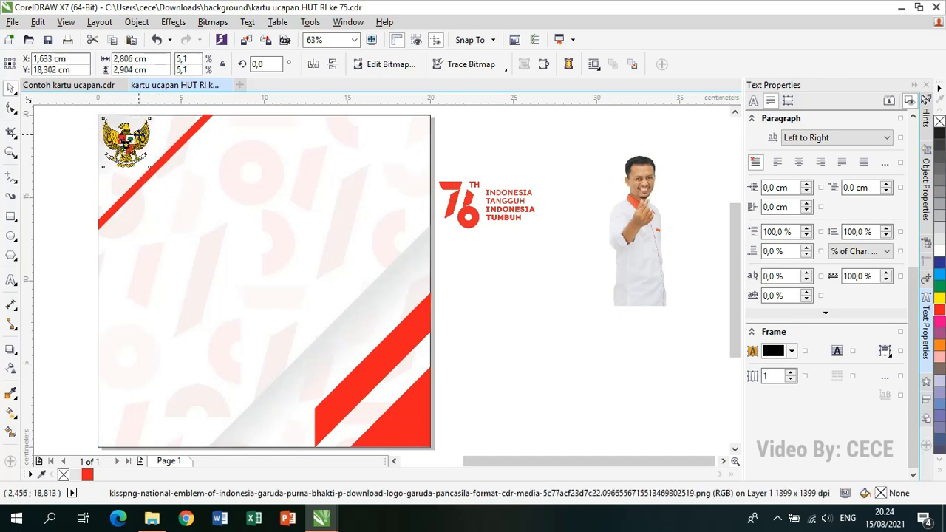
pyautogui.press('Up')
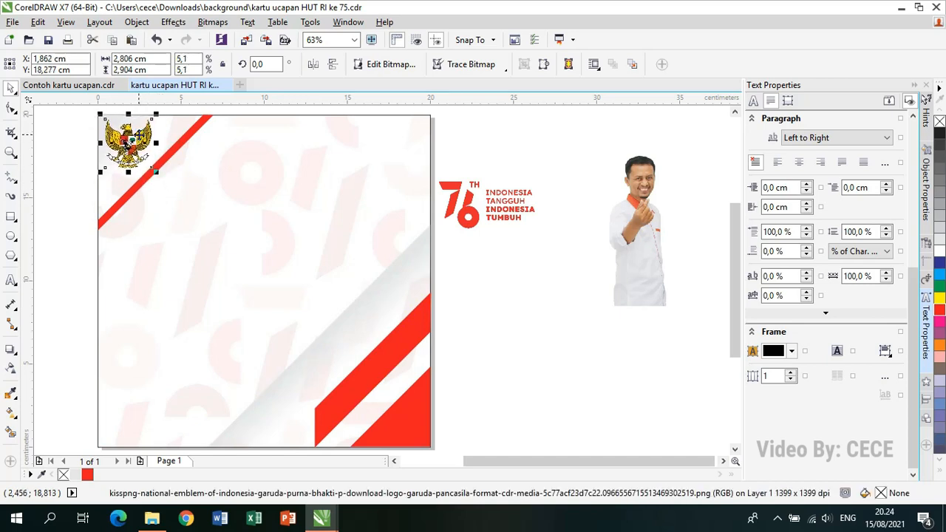
# Place the 76 logo in the card's upper-right area and enlarge it to about 13 by 9.2 cm
pyautogui.click(523, 212)
pyautogui.moveTo(522, 214); pyautogui.dragTo(408, 180)
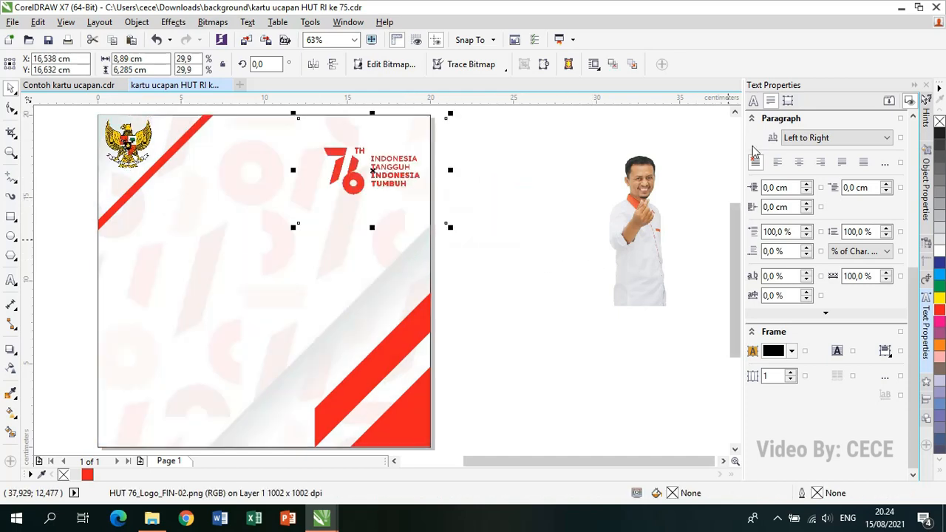
pyautogui.scroll(1, 414, 262)
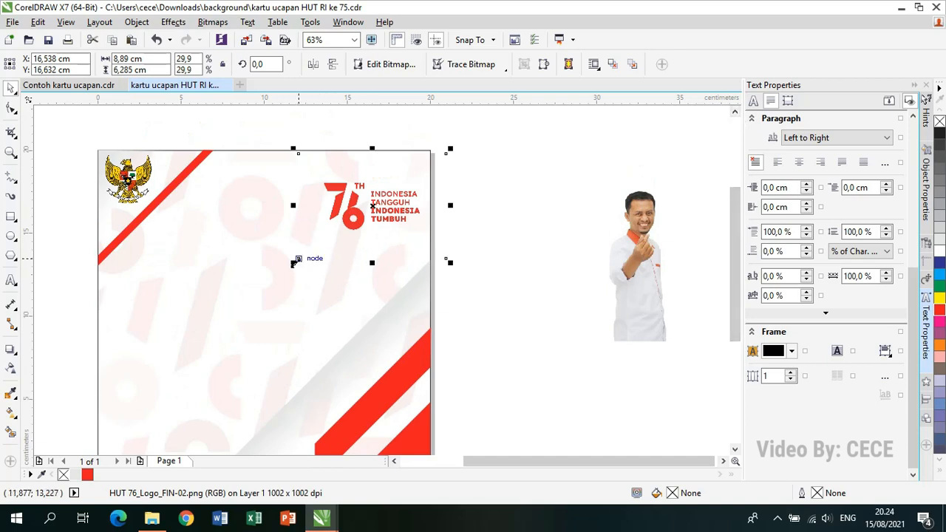
pyautogui.moveTo(294, 262); pyautogui.dragTo(236, 302)
pyautogui.moveTo(368, 245); pyautogui.dragTo(373, 211)
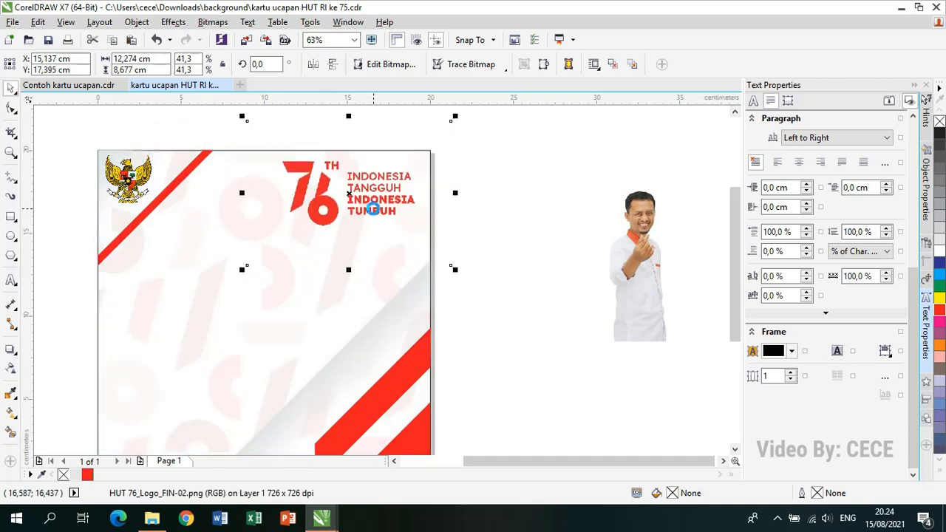
pyautogui.moveTo(455, 272); pyautogui.dragTo(468, 278)
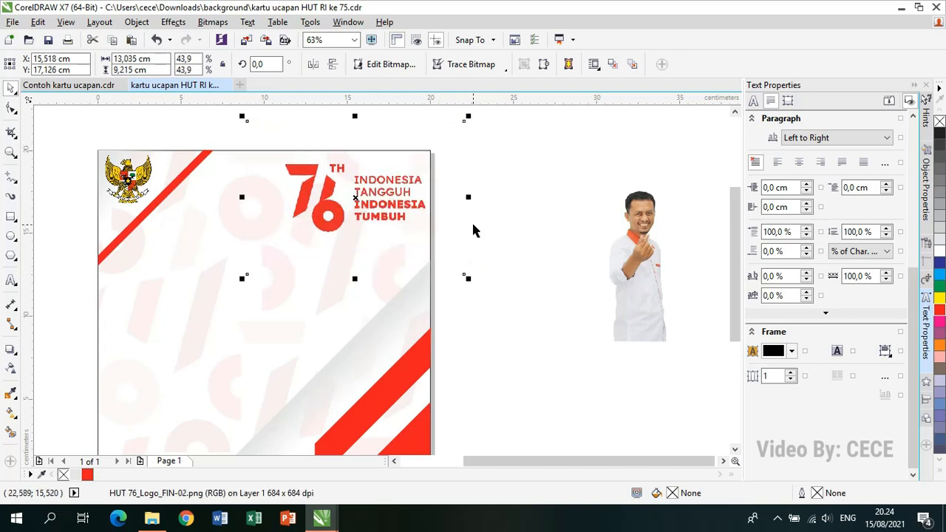
# Nudge the 76 logo inward from the card's right edge to about X 14.83 cm
pyautogui.press('Left')
pyautogui.press('Left')
pyautogui.press('Left')
pyautogui.press('Left')
pyautogui.press('Left')
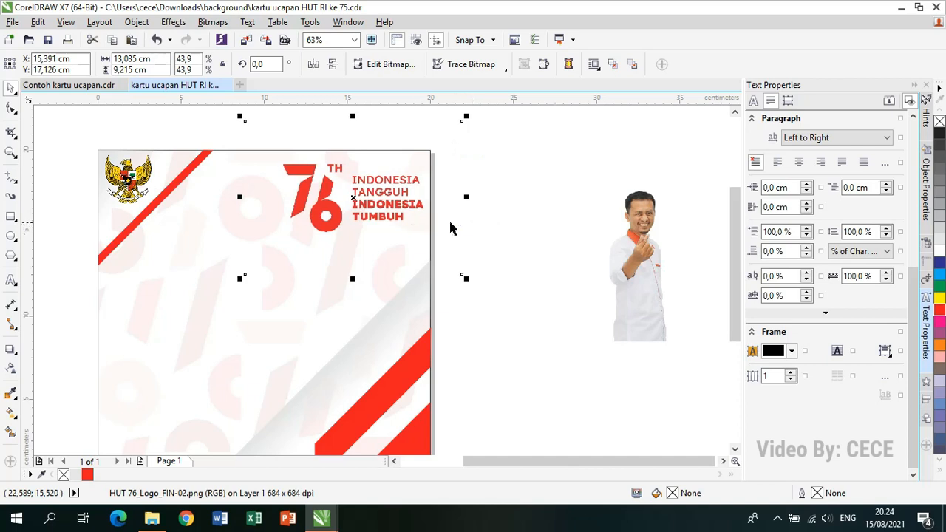
pyautogui.press('Left')
pyautogui.press('Left')
pyautogui.press('Left')
pyautogui.press('Left')
pyautogui.press('Left')
pyautogui.press('Left')
pyautogui.press('Left')
pyautogui.press('Left')
pyautogui.press('Left')
pyautogui.press('Left')
pyautogui.press('Left')
pyautogui.press('Left')
pyautogui.press('Left')
pyautogui.press('Left')
pyautogui.press('Left')
pyautogui.press('Left')
pyautogui.press('Left')
pyautogui.press('Left')
pyautogui.press('Left')
pyautogui.press('Left')
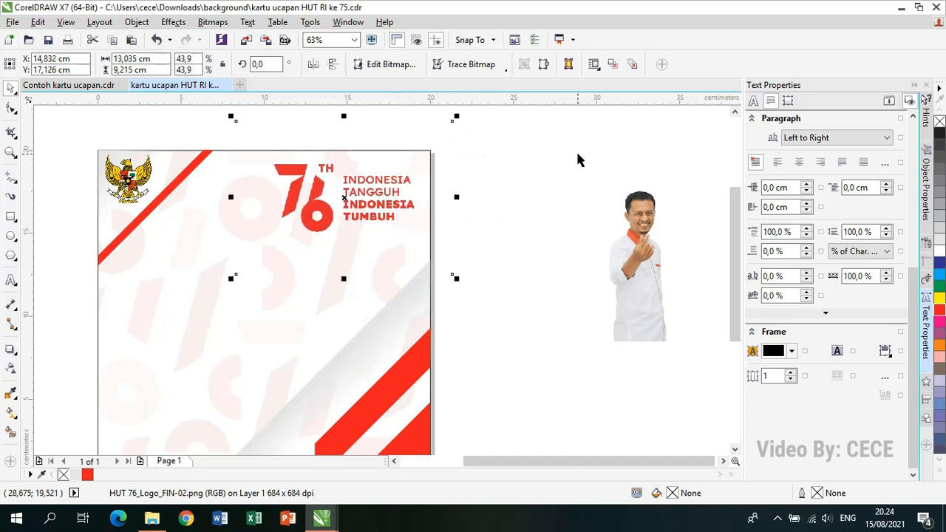
pyautogui.click(578, 160)
pyautogui.click(404, 195)
pyautogui.rightClick(363, 184)
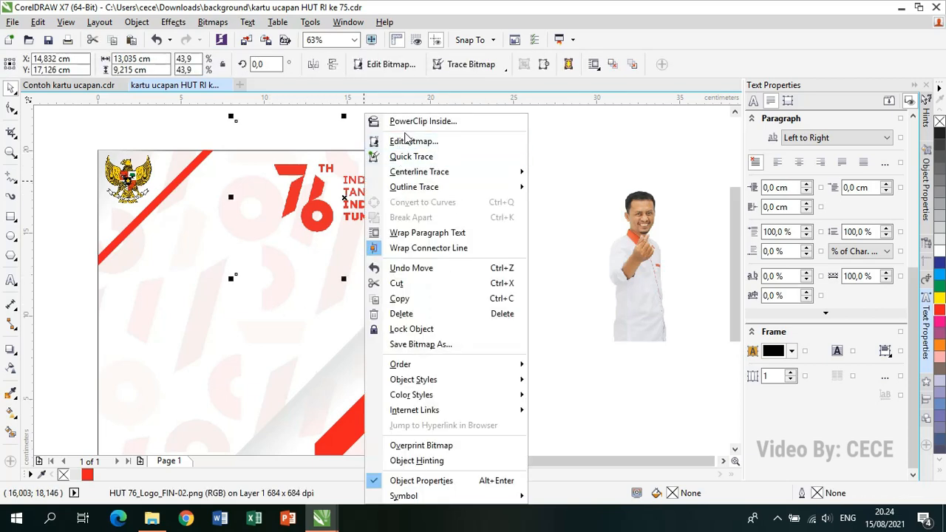
pyautogui.click(591, 166)
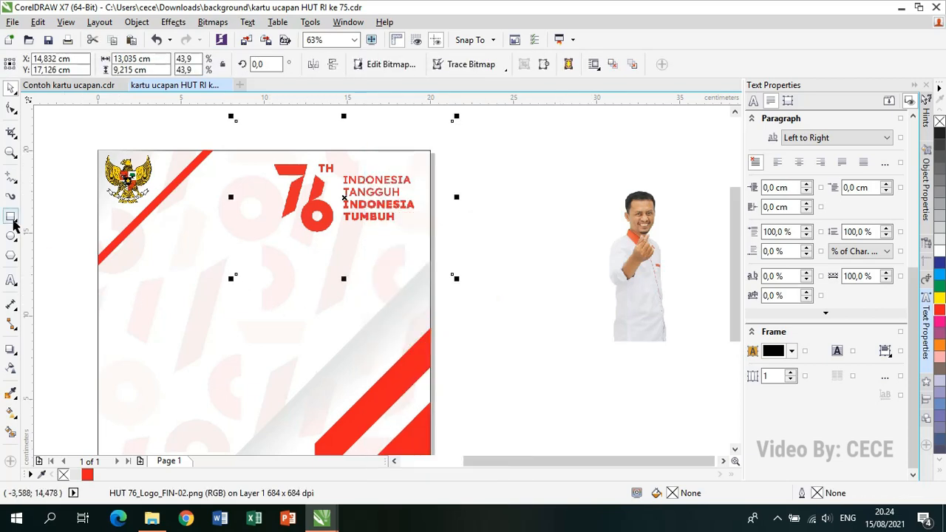
# Draw a rectangle about 9.1 by 4.8 cm tightly around the 76 logo and intersect it with the logo image
pyautogui.click(10, 217)
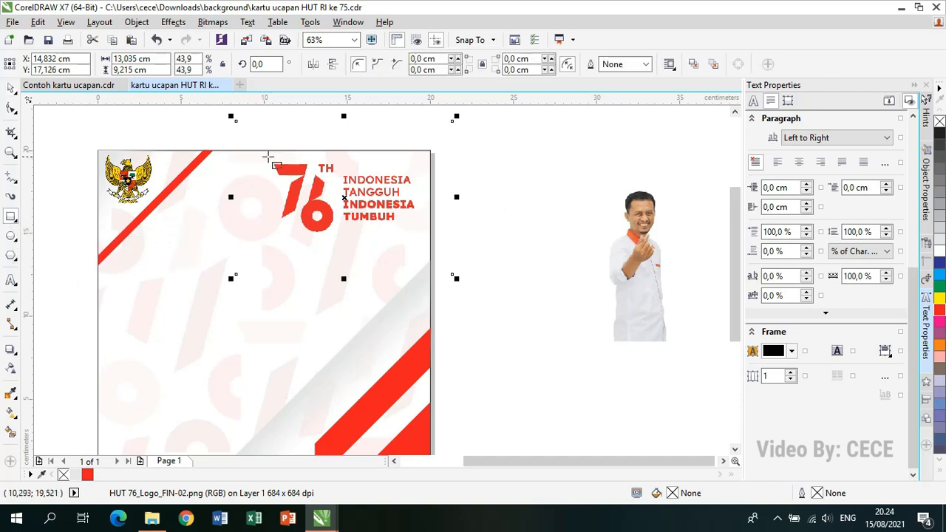
pyautogui.moveTo(267, 157); pyautogui.dragTo(419, 237)
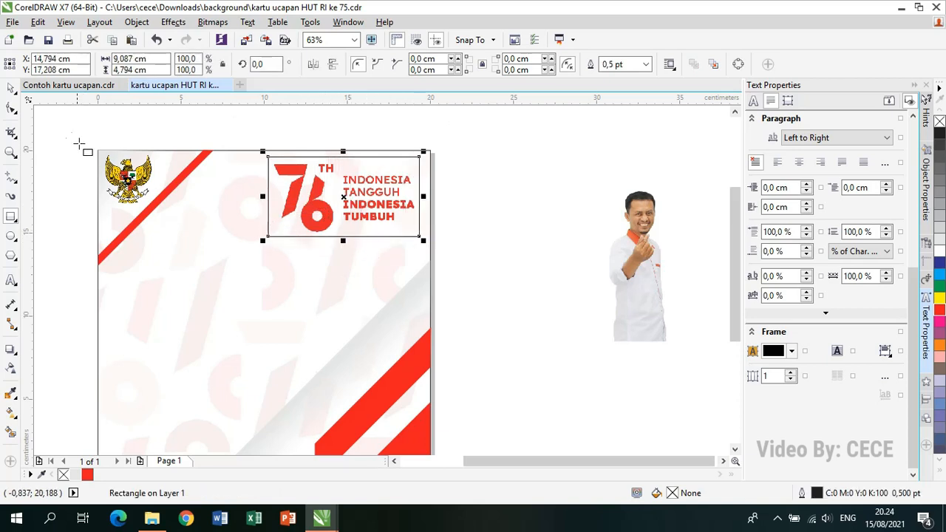
pyautogui.click(11, 89)
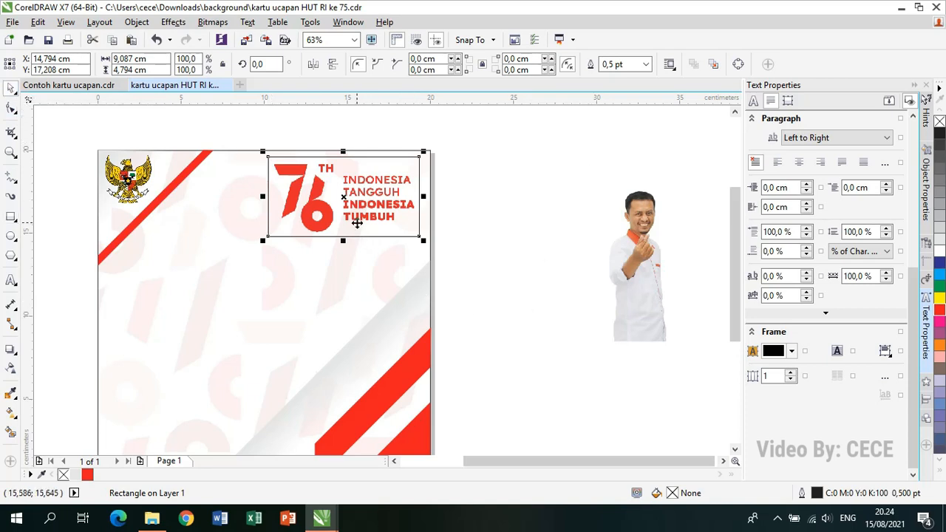
pyautogui.keyDown('shift'); pyautogui.click(259, 229); pyautogui.keyUp('shift')
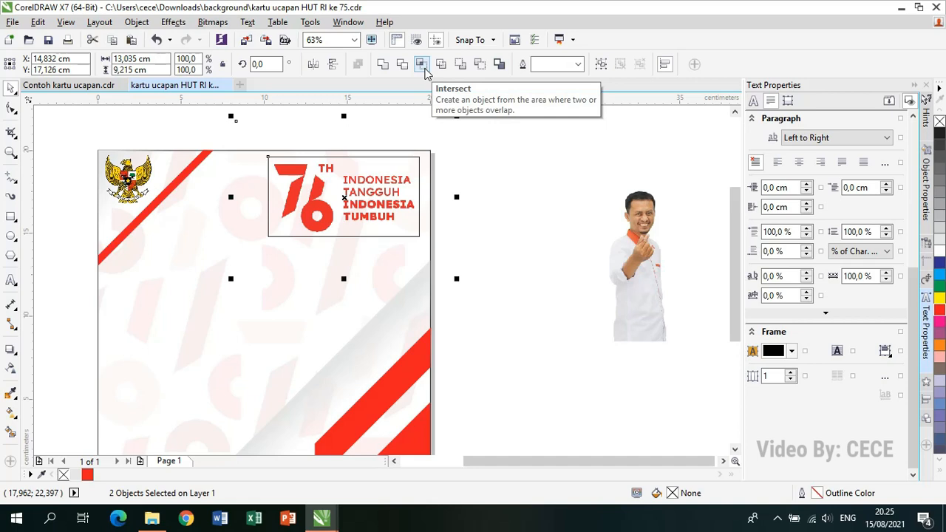
pyautogui.click(424, 65)
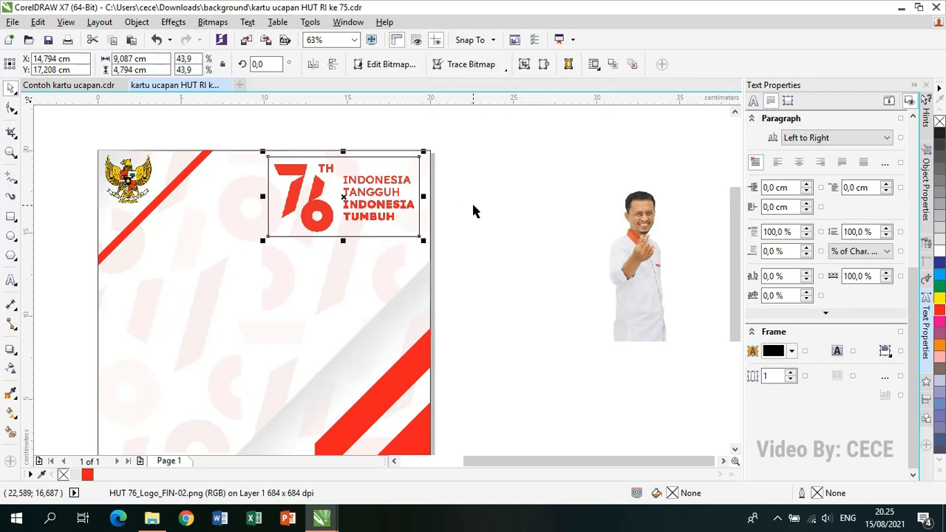
# Delete the original uncropped 76 logo and the helper rectangle, keeping only the cropped logo on the card
pyautogui.click(470, 202)
pyautogui.click(440, 204)
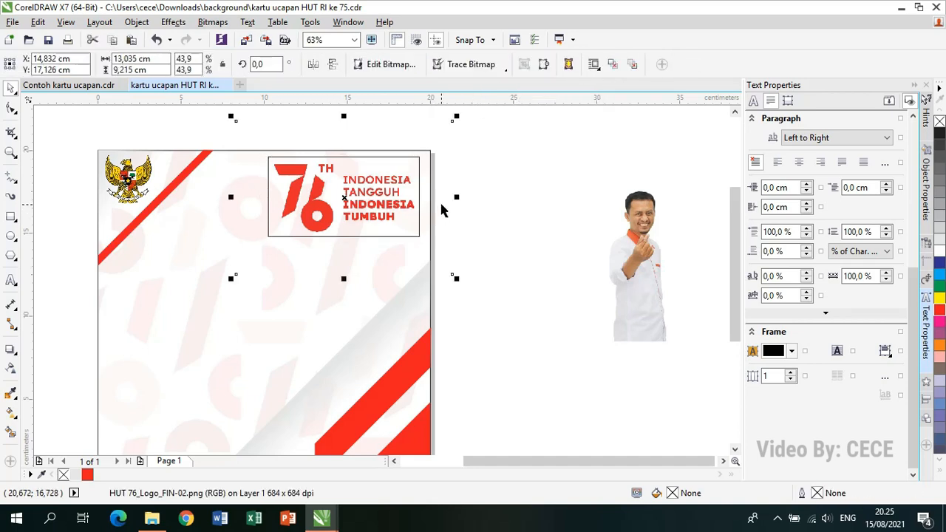
pyautogui.moveTo(441, 205); pyautogui.dragTo(547, 211)
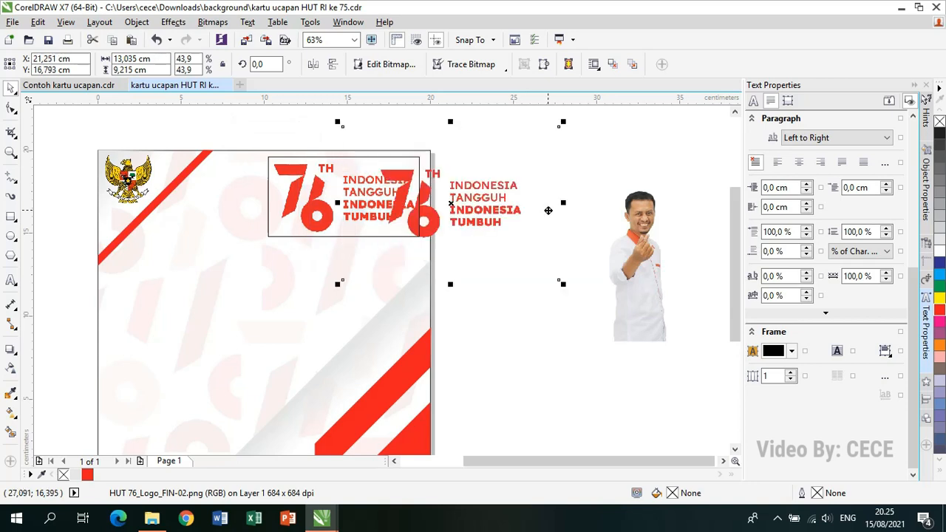
pyautogui.press('Delete')
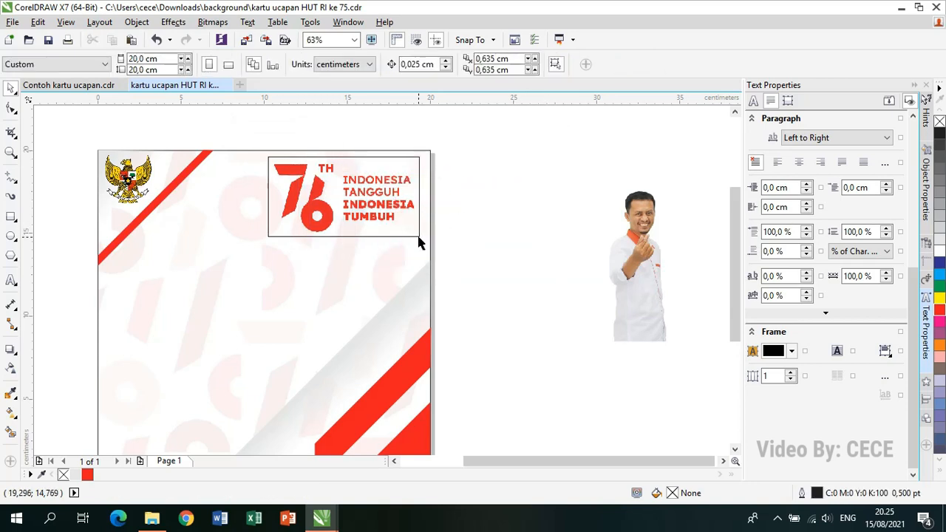
pyautogui.click(419, 237)
pyautogui.press('Escape')
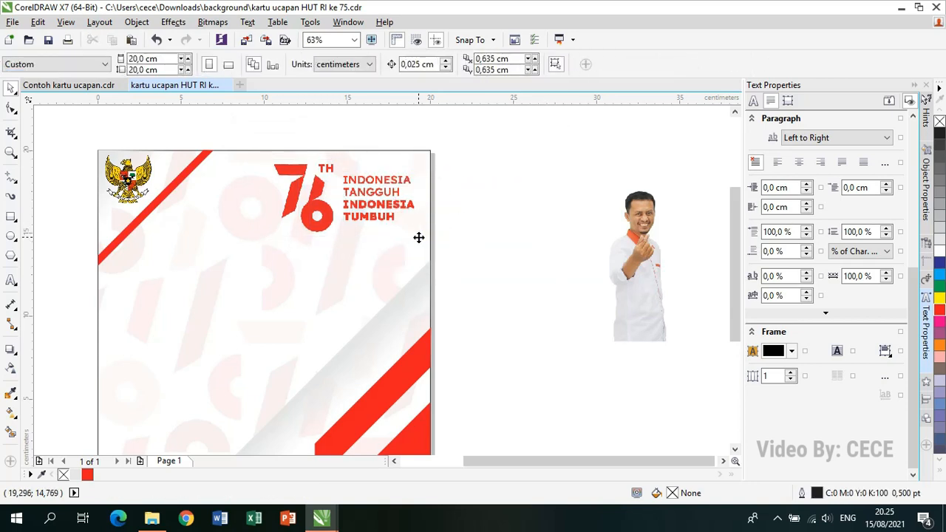
pyautogui.click(391, 213)
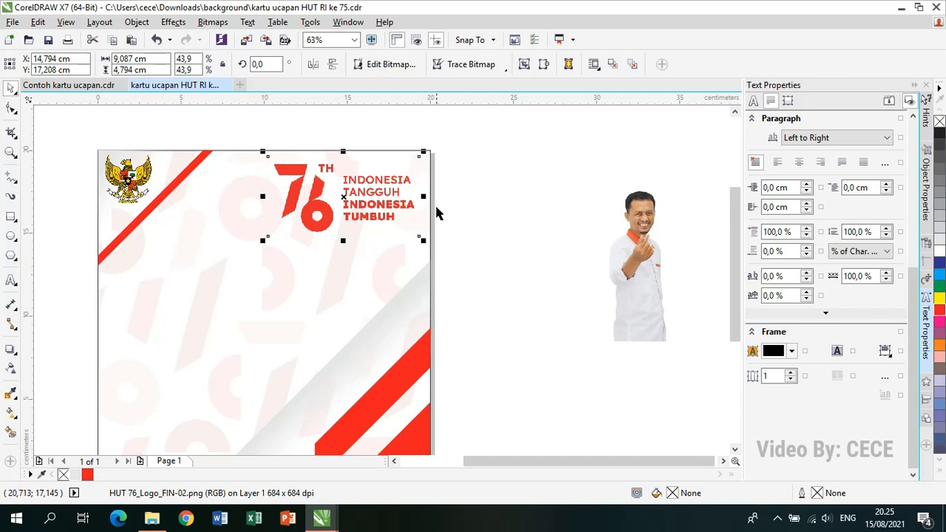
pyautogui.click(485, 230)
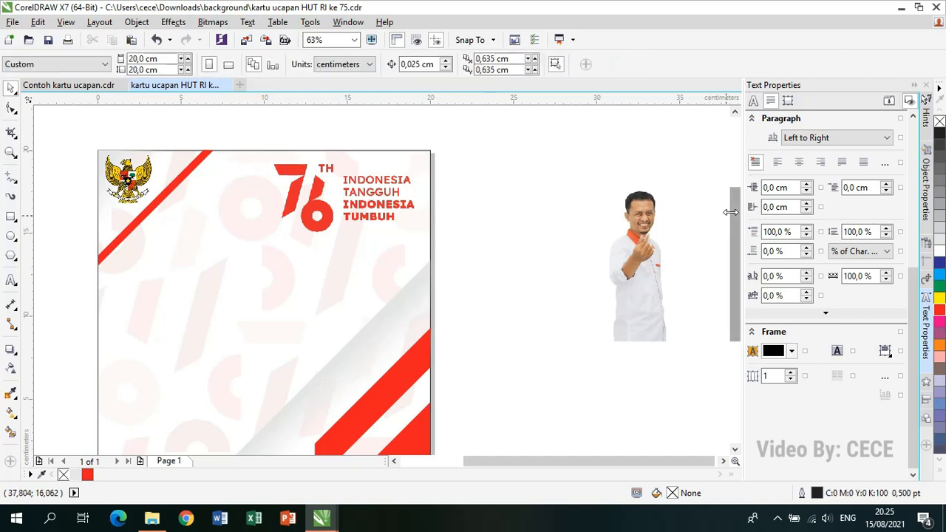
# Place the portrait photo in the card's lower-left corner and enlarge it to about 6 by 15.8 cm, extending below the page
pyautogui.moveTo(735, 214); pyautogui.dragTo(735, 237)
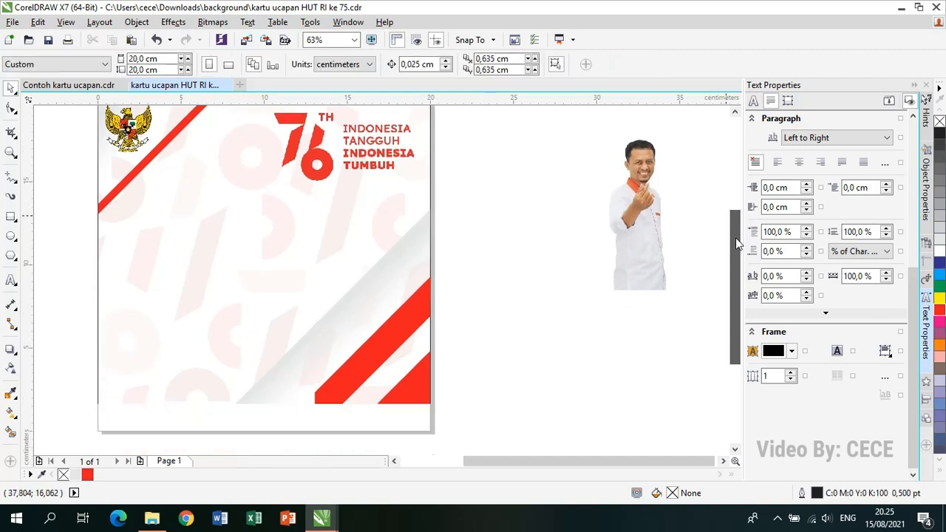
pyautogui.click(655, 219)
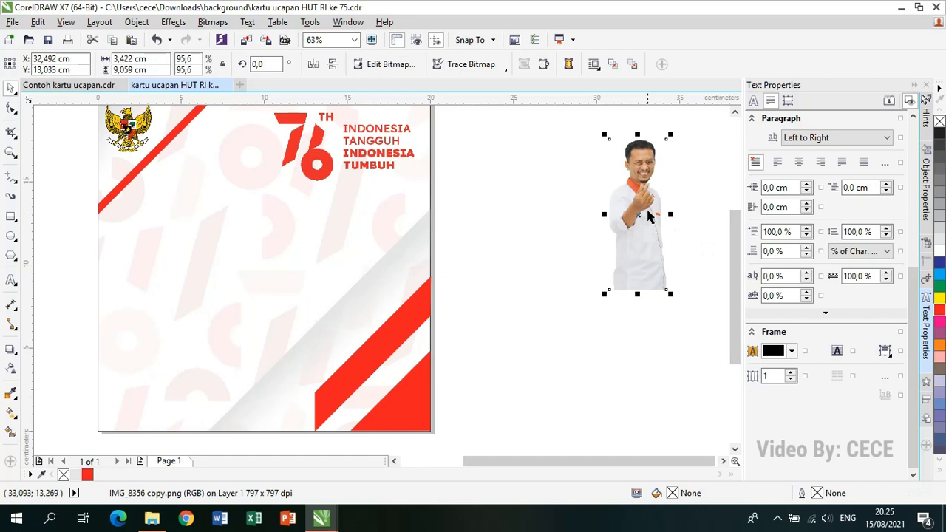
pyautogui.moveTo(648, 215); pyautogui.dragTo(146, 352)
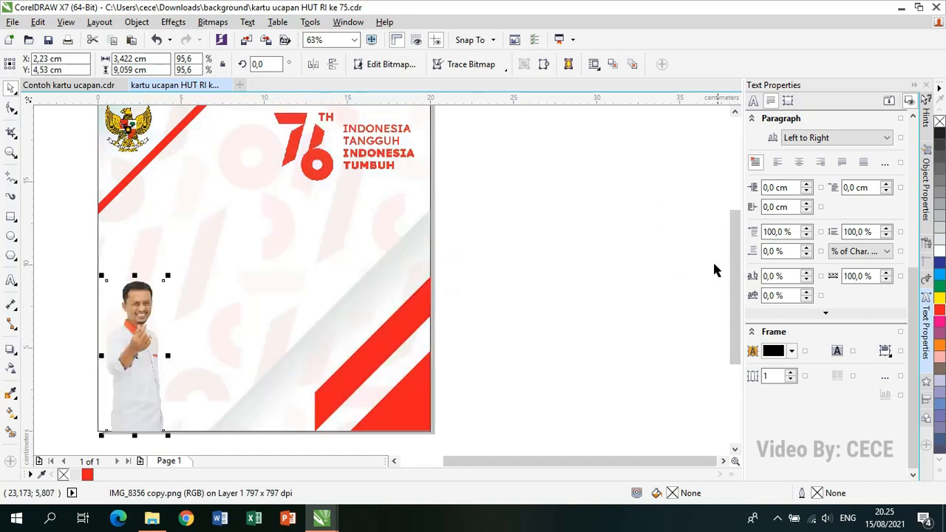
pyautogui.moveTo(732, 254); pyautogui.dragTo(743, 311)
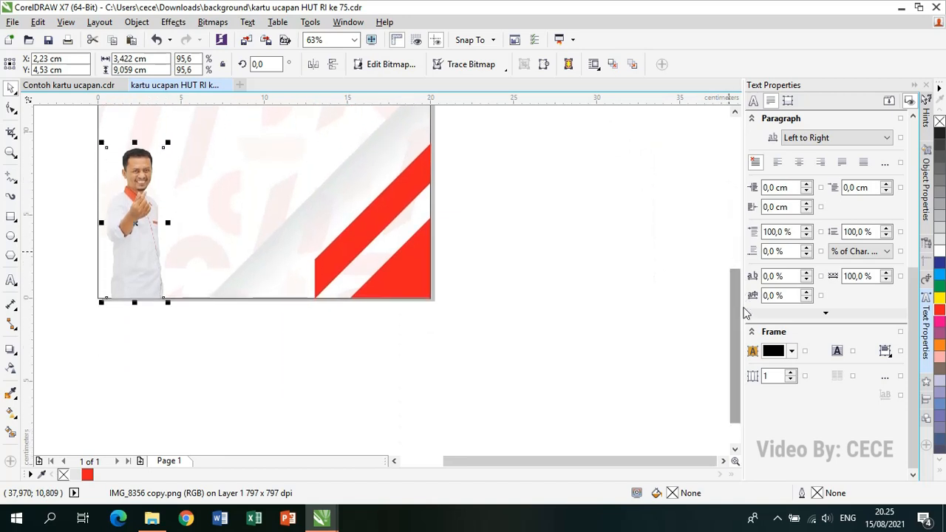
pyautogui.moveTo(168, 302); pyautogui.dragTo(252, 416)
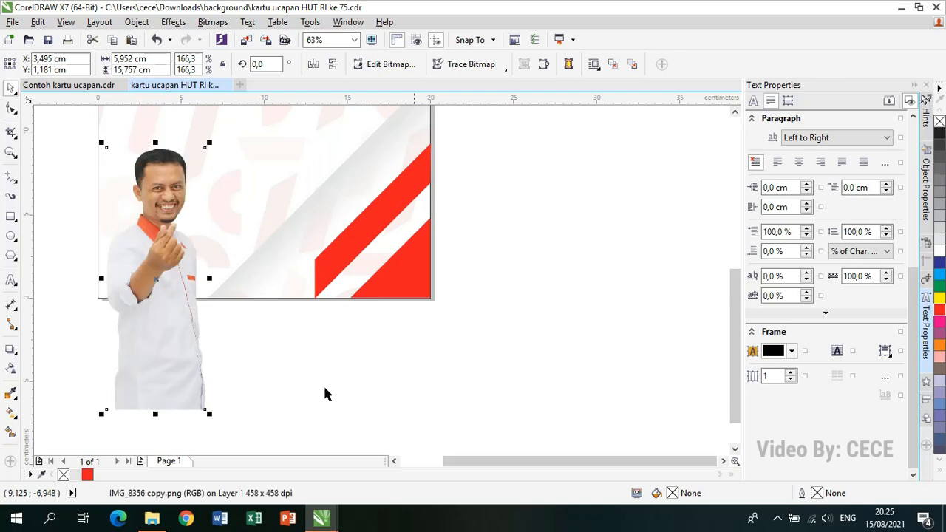
pyautogui.scroll(3, 737, 354)
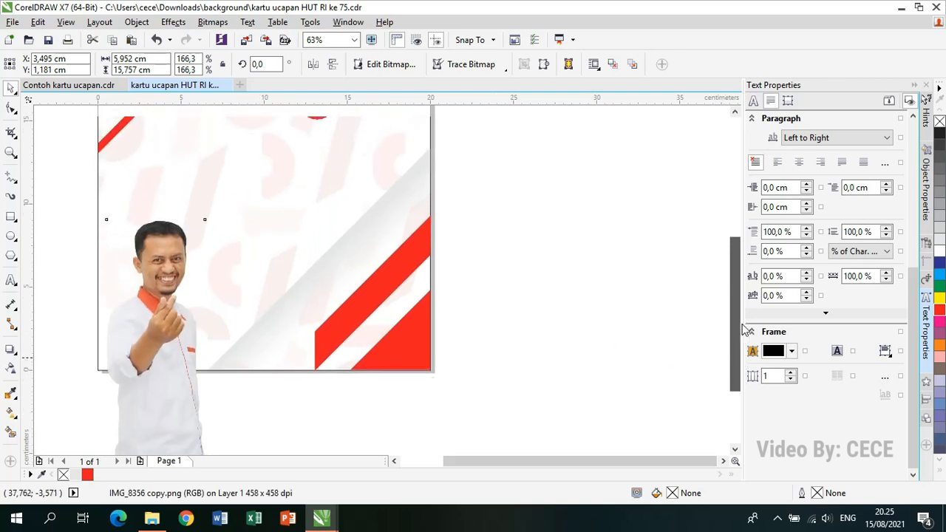
pyautogui.moveTo(198, 418); pyautogui.dragTo(180, 393)
pyautogui.click(558, 359)
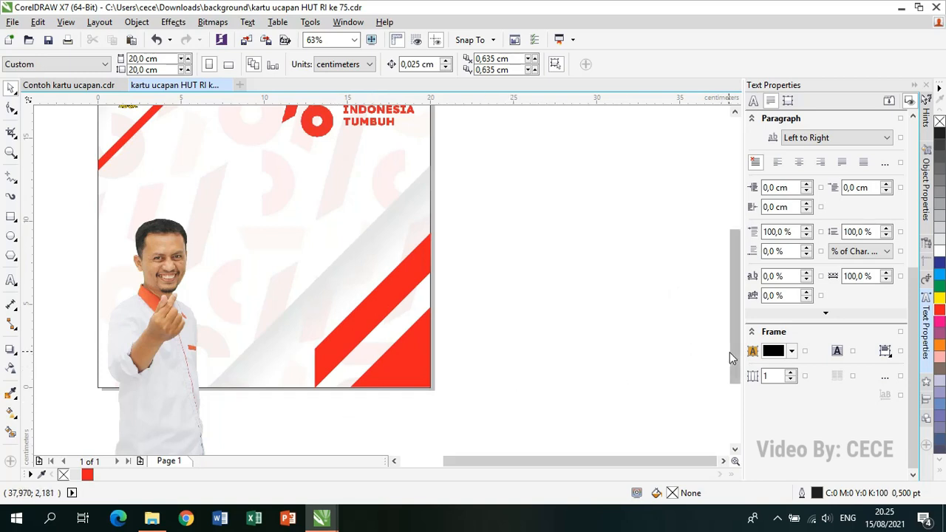
# Draw a rectangle about 6.6 by 10.4 cm over the portrait photo, from the card's left edge down to its bottom edge
pyautogui.scroll(3, 733, 352)
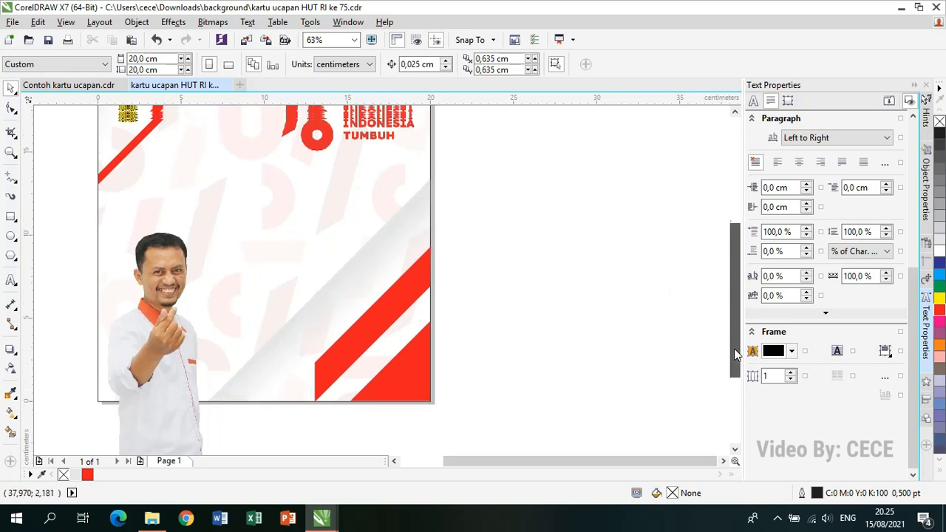
pyautogui.click(375, 177)
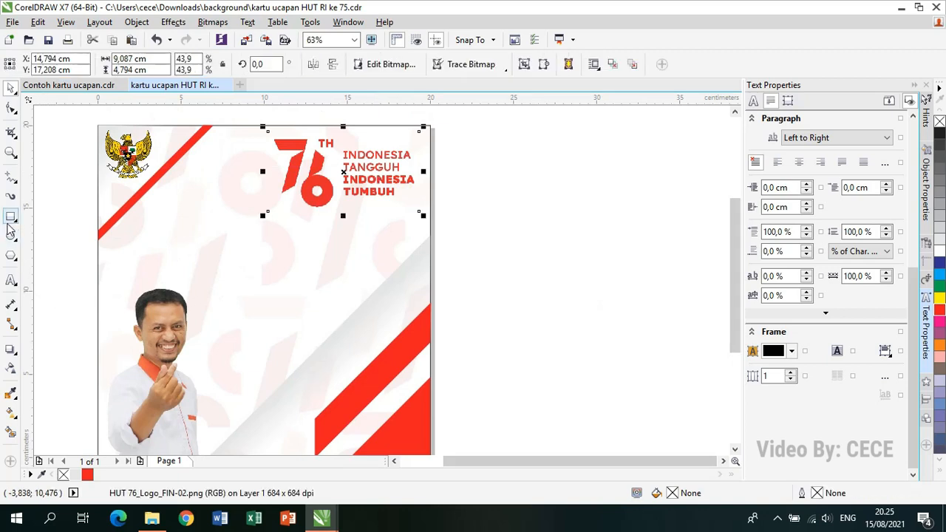
pyautogui.click(10, 218)
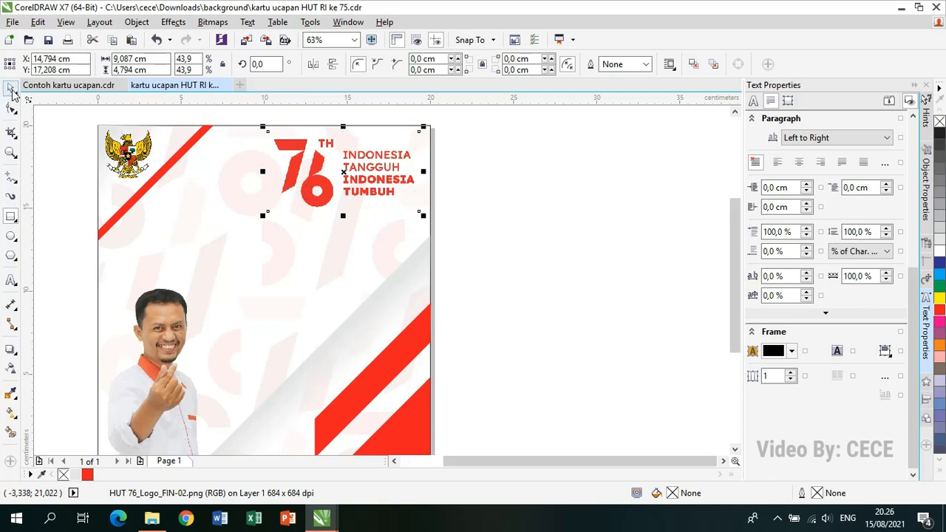
pyautogui.scroll(-3, 734, 230)
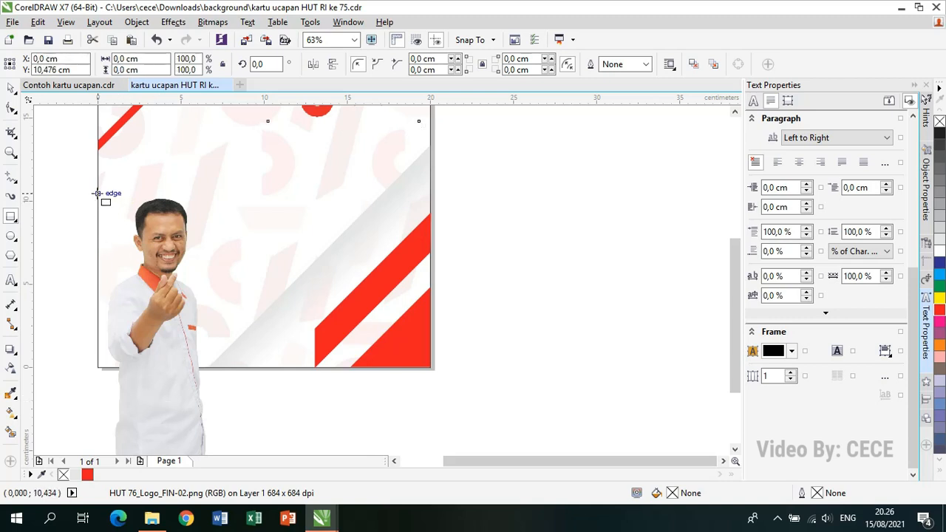
pyautogui.moveTo(97, 193); pyautogui.dragTo(210, 368)
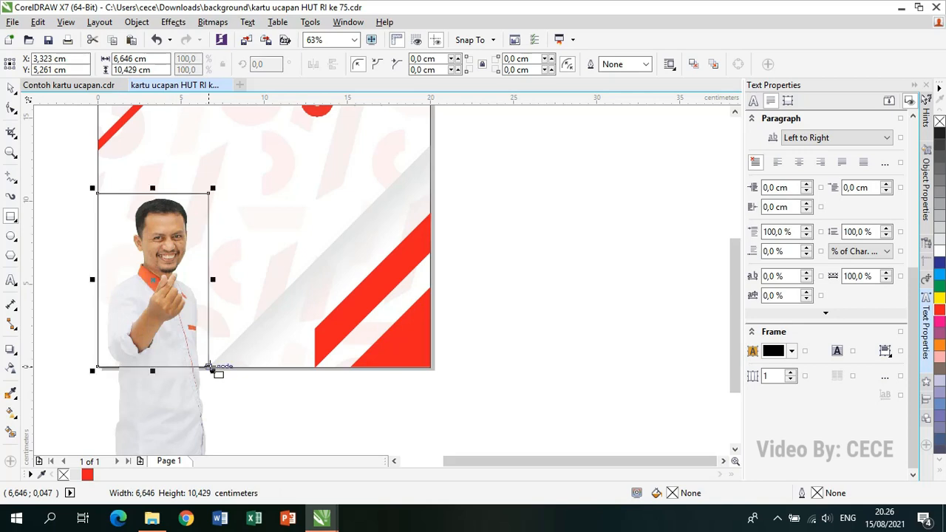
# PowerClip the portrait photo inside the rectangle and remove the rectangle's outline
pyautogui.rightClick(190, 383)
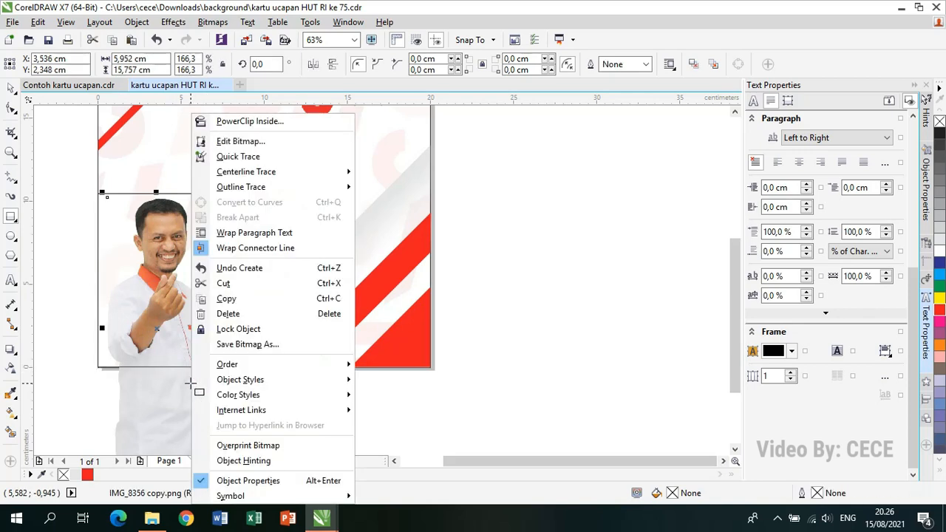
pyautogui.click(253, 120)
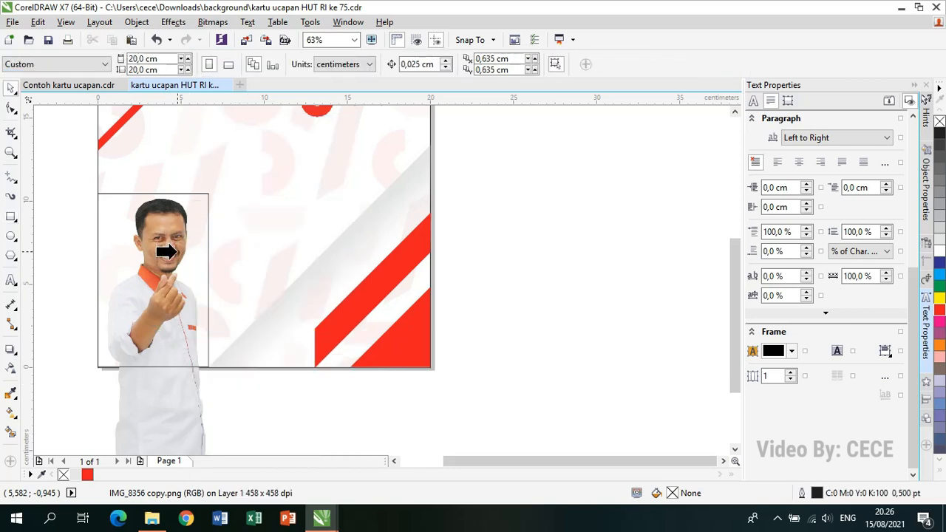
pyautogui.click(167, 252)
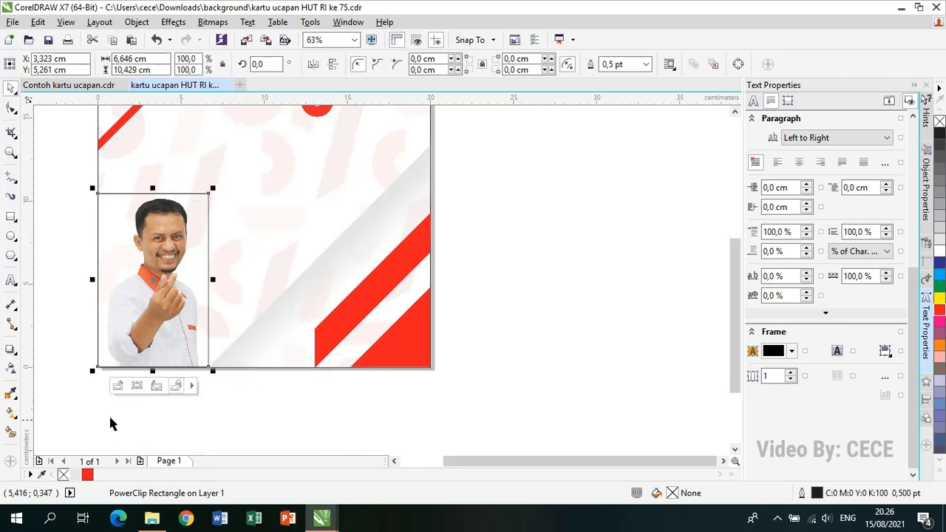
pyautogui.rightClick(64, 475)
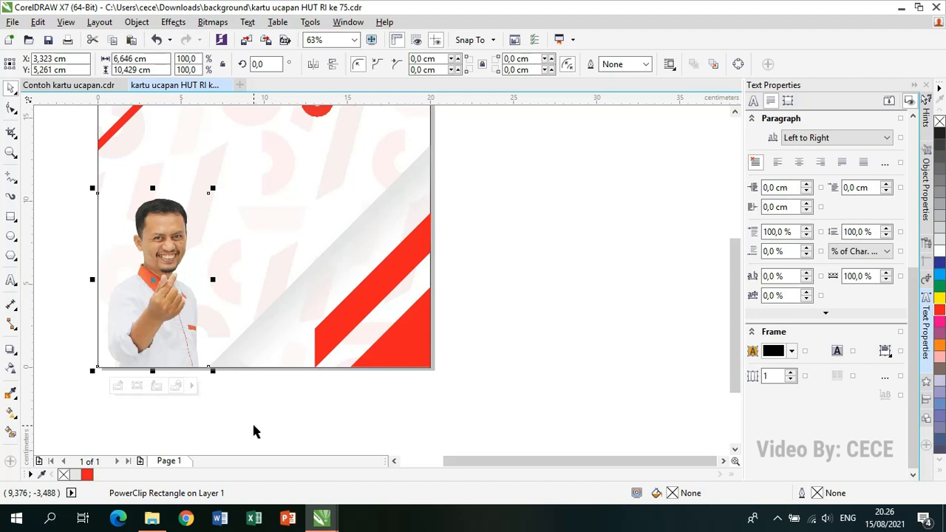
pyautogui.click(401, 395)
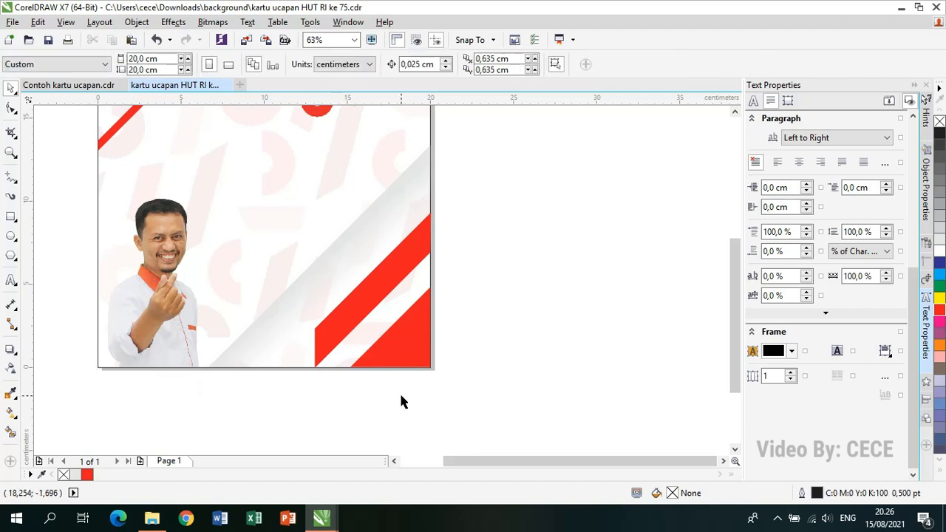
# Edit the portrait's PowerClip contents, shift the photo about 0.2 cm left inside its frame, and finish editing
pyautogui.click(143, 322)
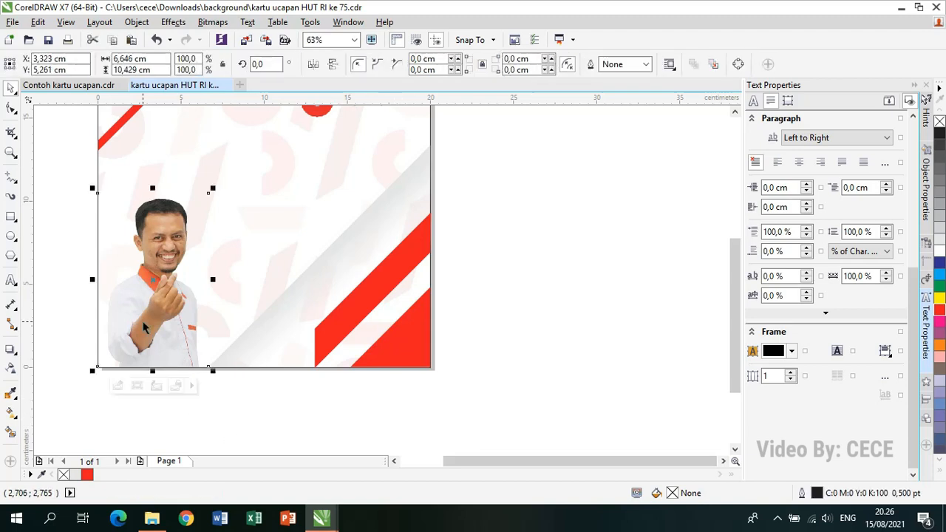
pyautogui.click(118, 386)
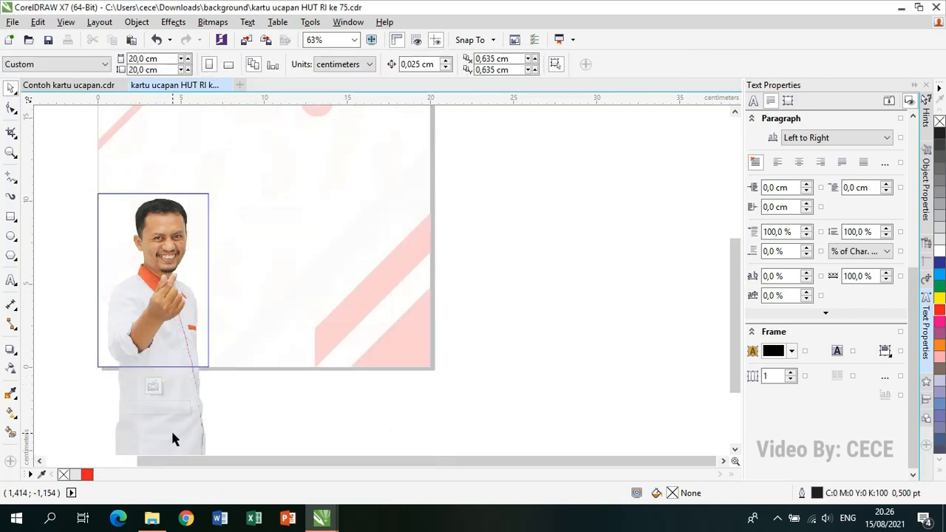
pyautogui.click(172, 433)
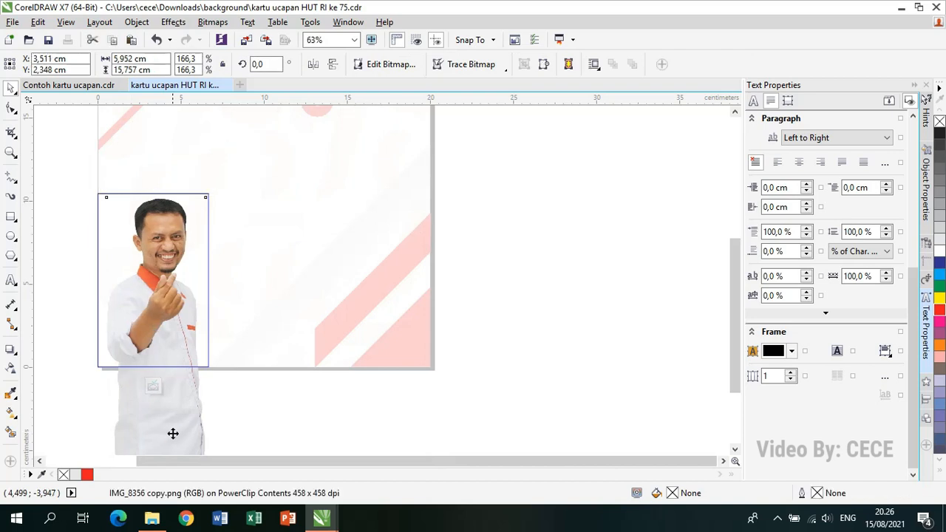
pyautogui.moveTo(172, 433); pyautogui.dragTo(168, 433)
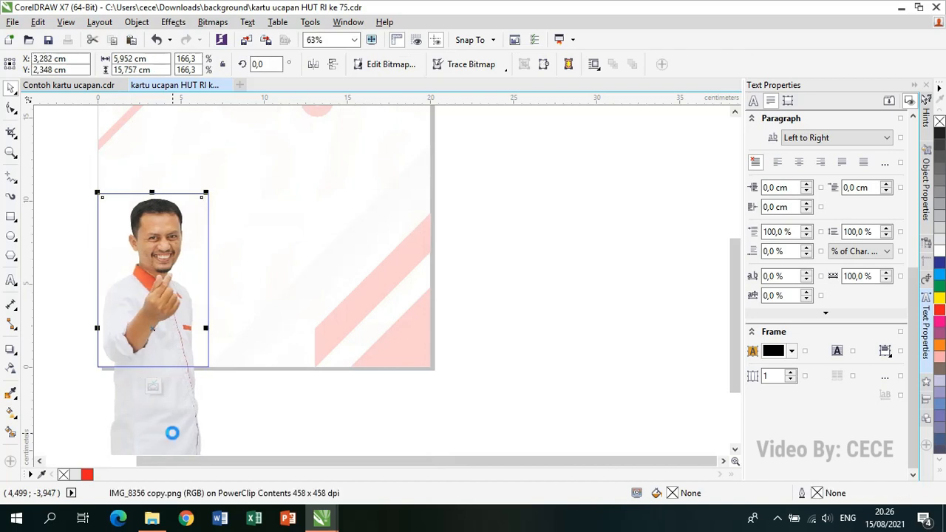
pyautogui.click(153, 386)
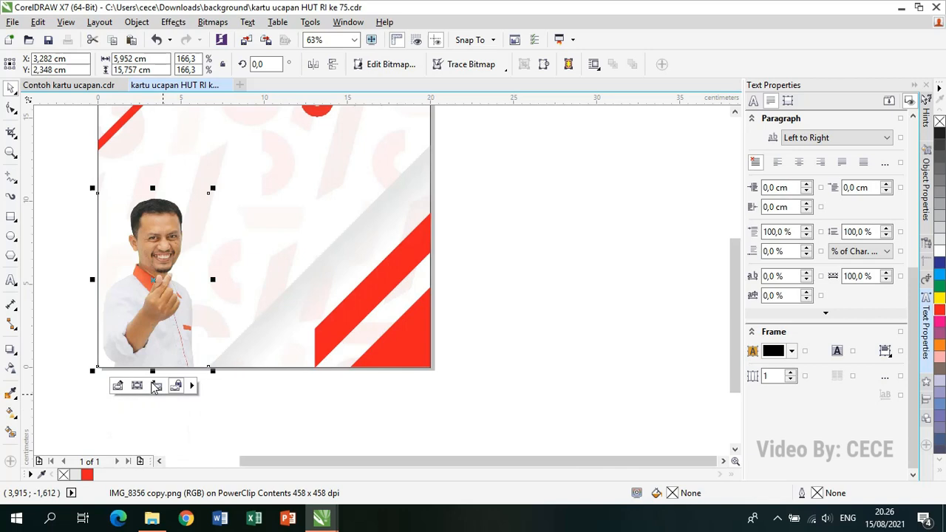
pyautogui.click(455, 366)
# Draw a rectangle about 4.8 by 1.6 cm across the lower part of the portrait photo as a name plate
pyautogui.moveTo(737, 310); pyautogui.dragTo(742, 280)
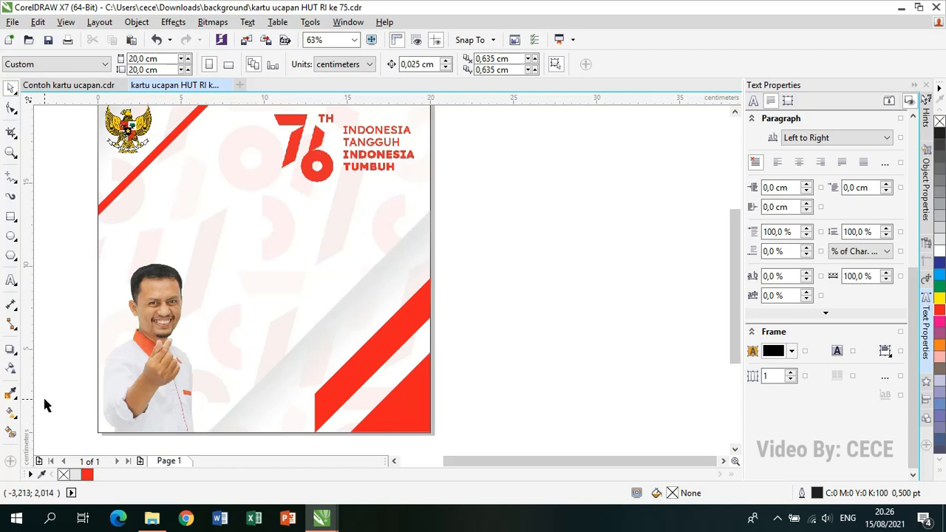
pyautogui.click(11, 216)
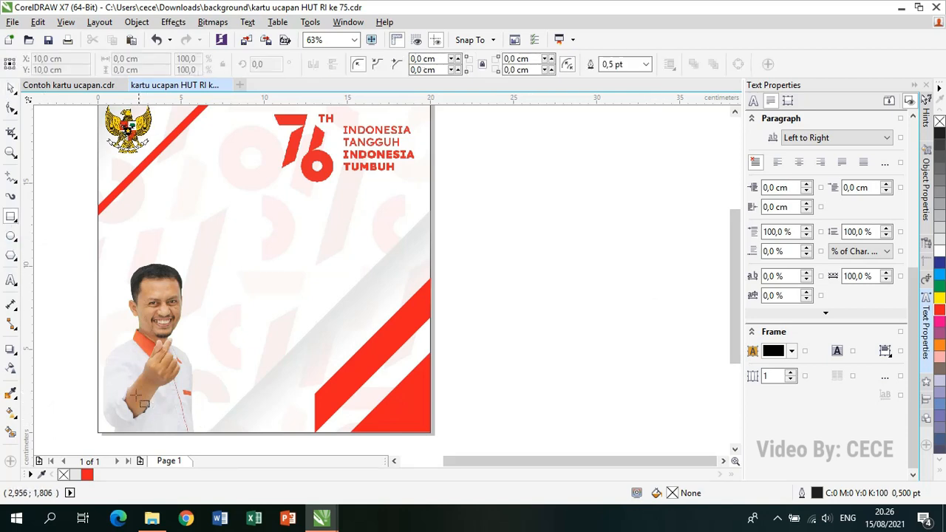
pyautogui.moveTo(113, 395); pyautogui.dragTo(181, 430)
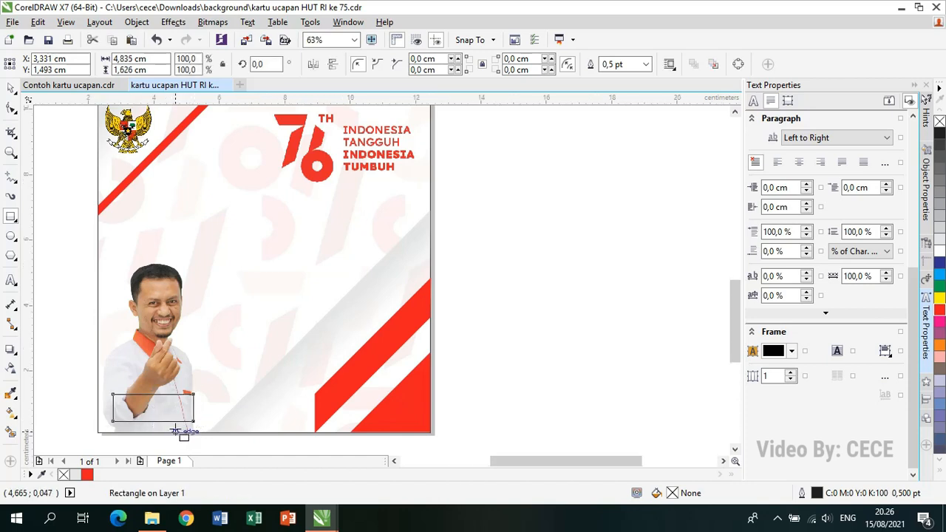
pyautogui.scroll(2, 177, 429)
pyautogui.moveTo(571, 462); pyautogui.dragTo(550, 463)
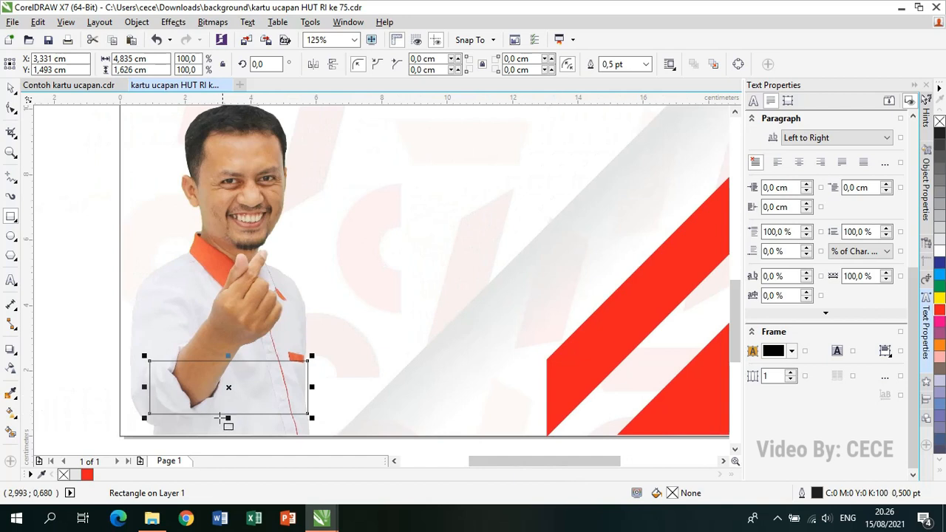
# Add artistic text with the pictured person's name and academic title beside the portrait
pyautogui.click(10, 89)
pyautogui.click(11, 280)
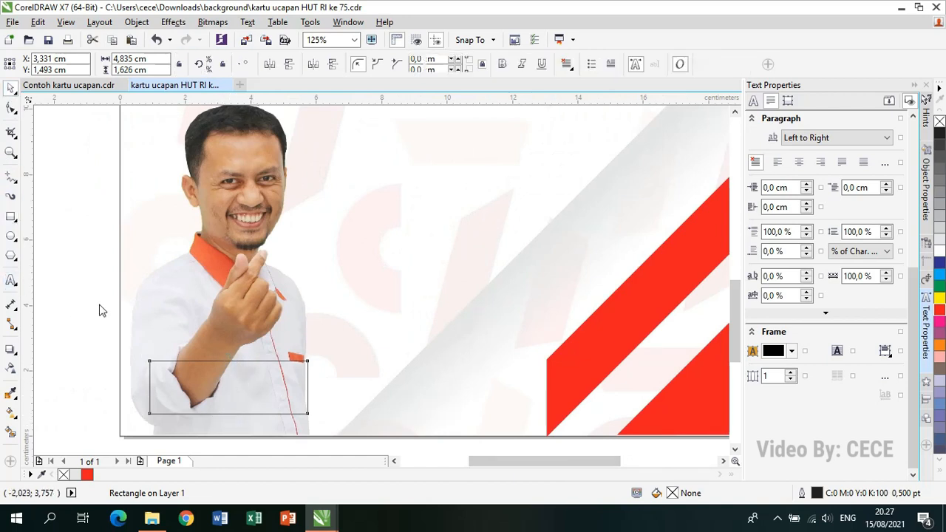
pyautogui.click(313, 337)
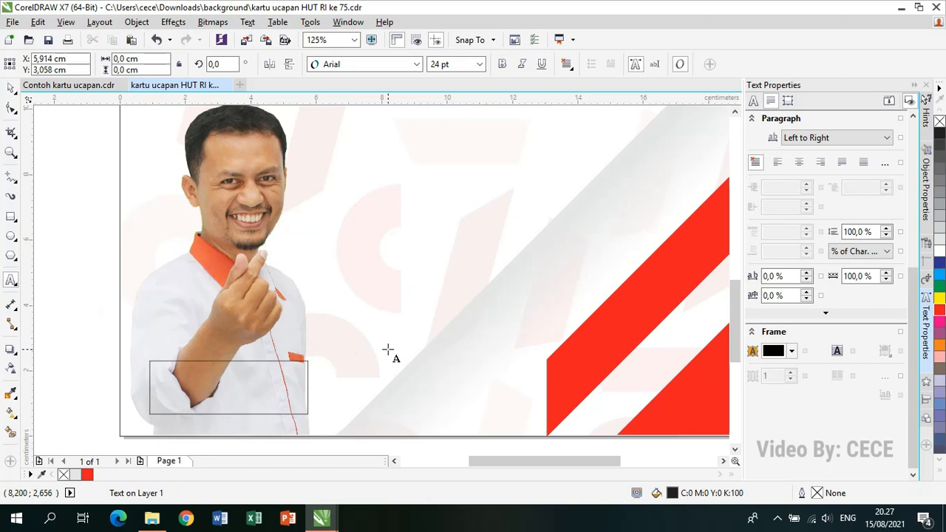
pyautogui.write('Cece')
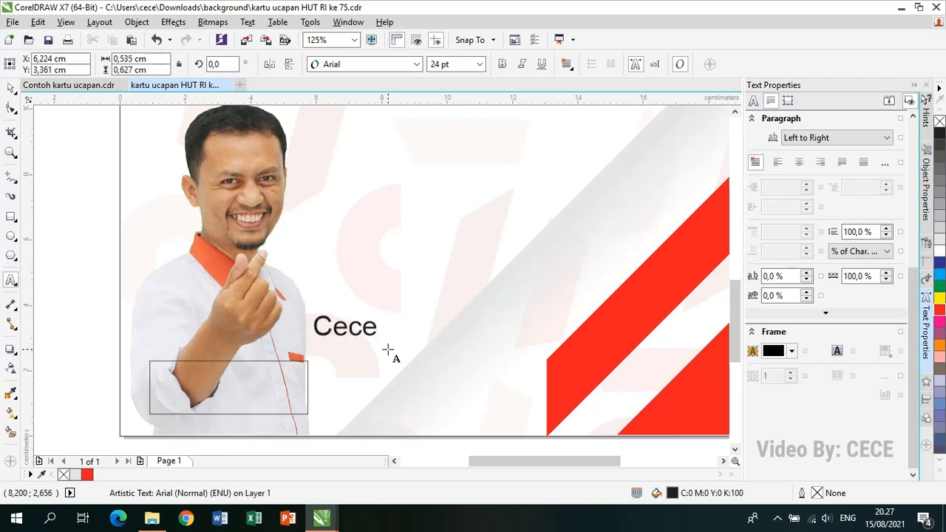
pyautogui.write(', S.T')
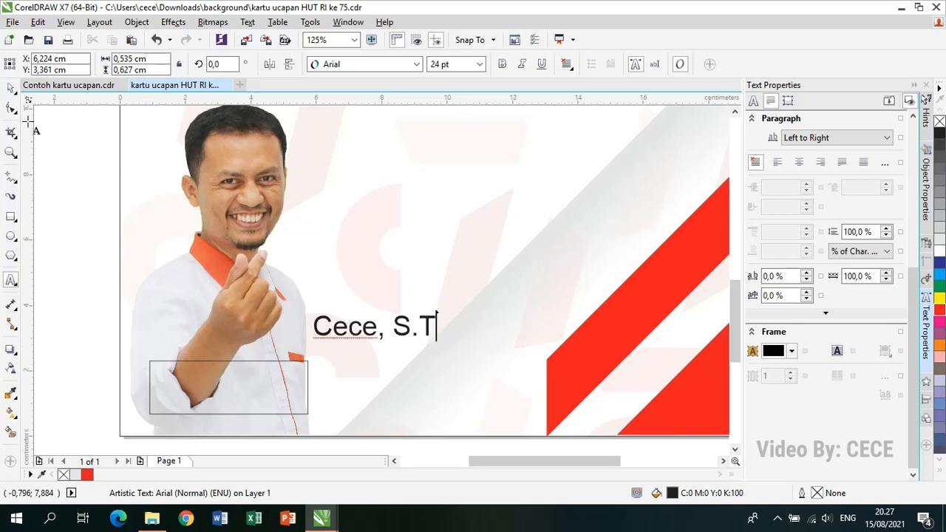
pyautogui.hotkey('ctrl', 'space')
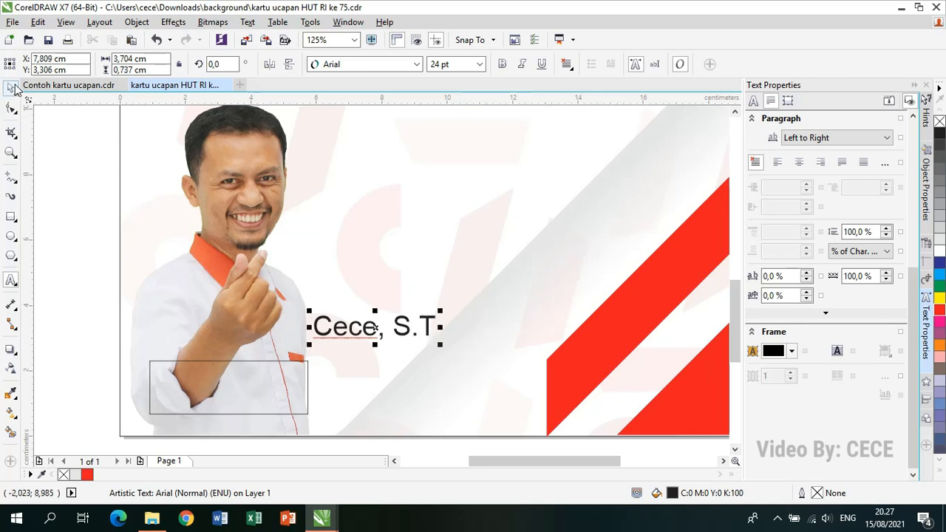
# Set the name text in Lexend ExtraBold, move it into the name plate rectangle, and enlarge it to about 26.6 pt
pyautogui.click(417, 64)
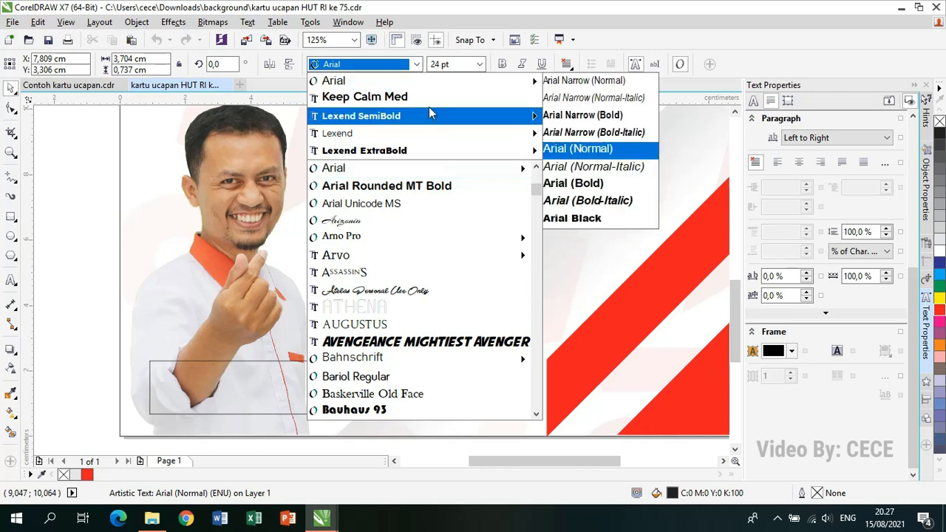
pyautogui.moveTo(436, 122)
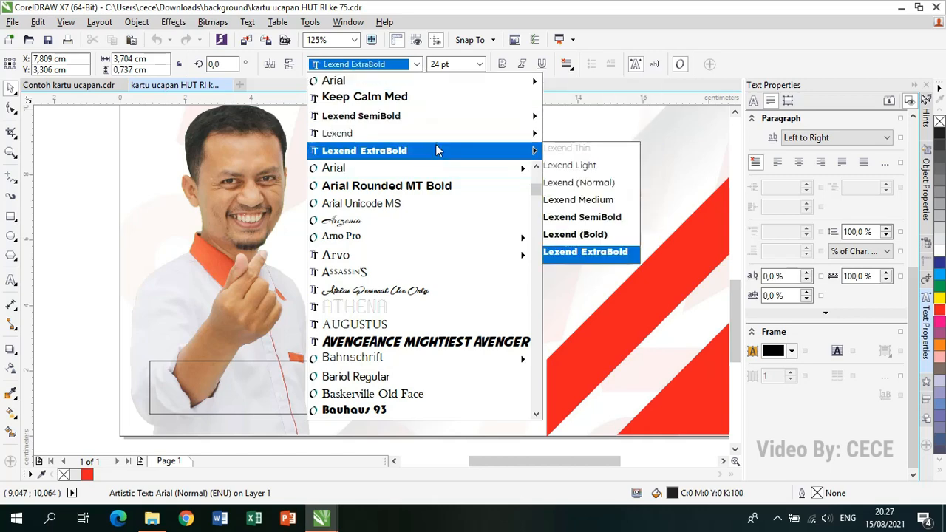
pyautogui.click(436, 149)
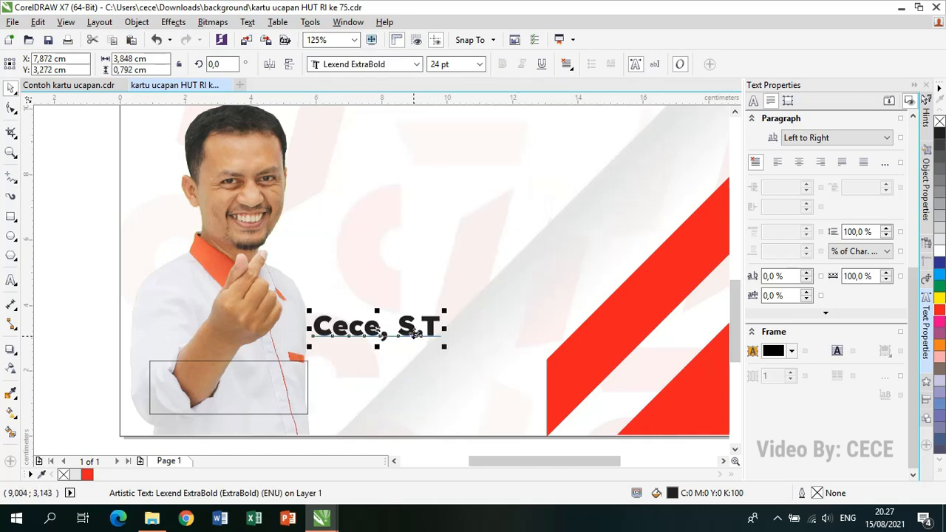
pyautogui.moveTo(404, 331); pyautogui.dragTo(303, 367)
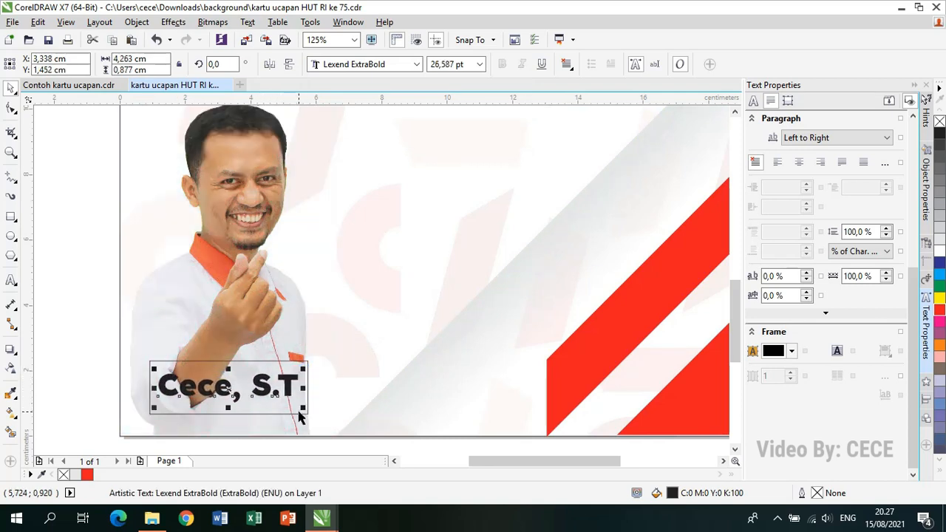
# Reduce the name plate rectangle to about 1.2 cm high, bringing its lower and upper edges closer to the text
pyautogui.click(299, 414)
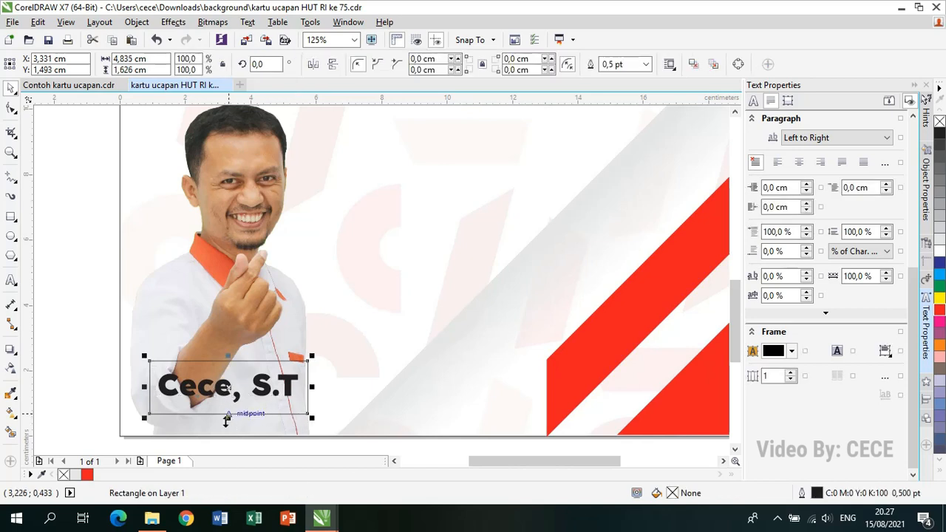
pyautogui.scroll(2, 227, 418)
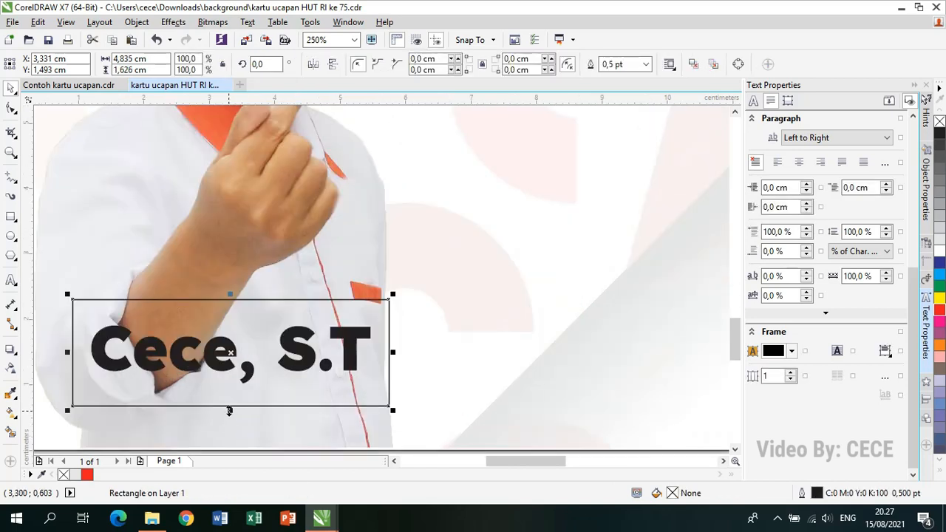
pyautogui.moveTo(228, 406); pyautogui.dragTo(230, 391)
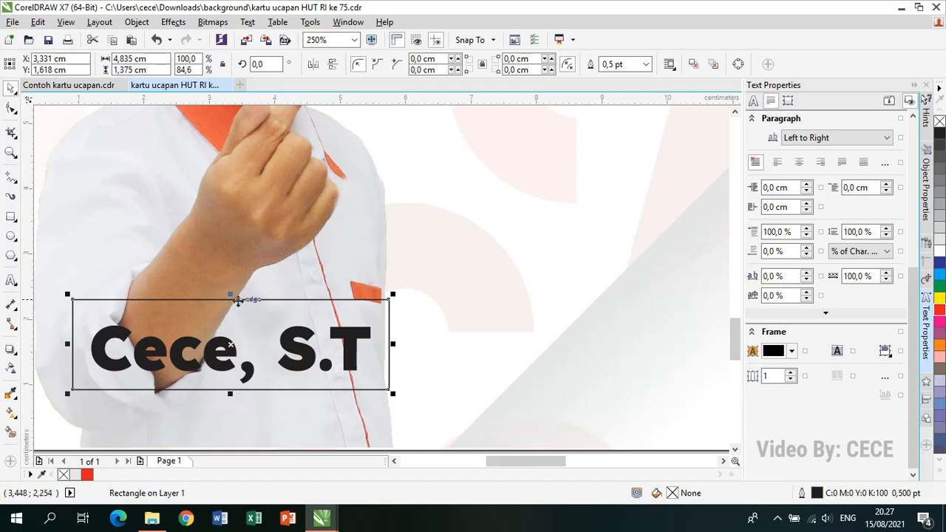
pyautogui.moveTo(228, 293); pyautogui.dragTo(229, 313)
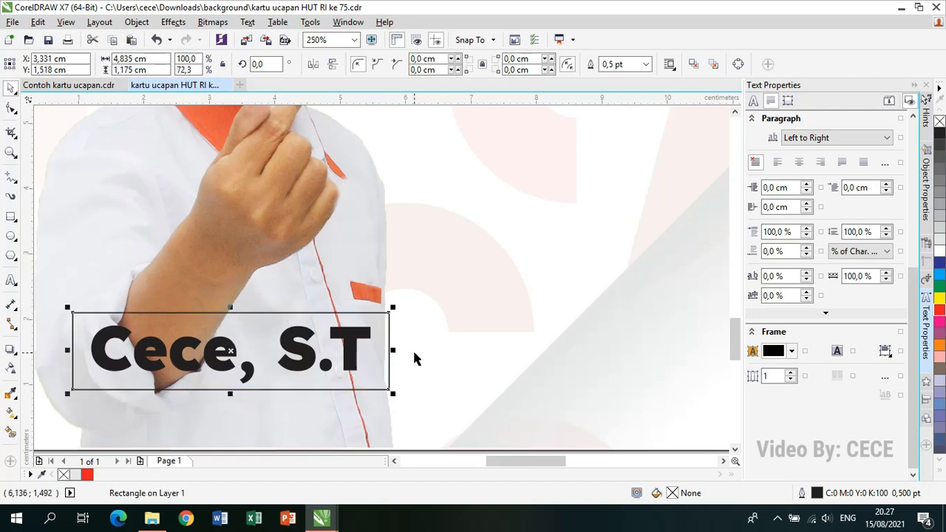
# Fill the name plate with red and no outline, and color the name text white
pyautogui.click(87, 475)
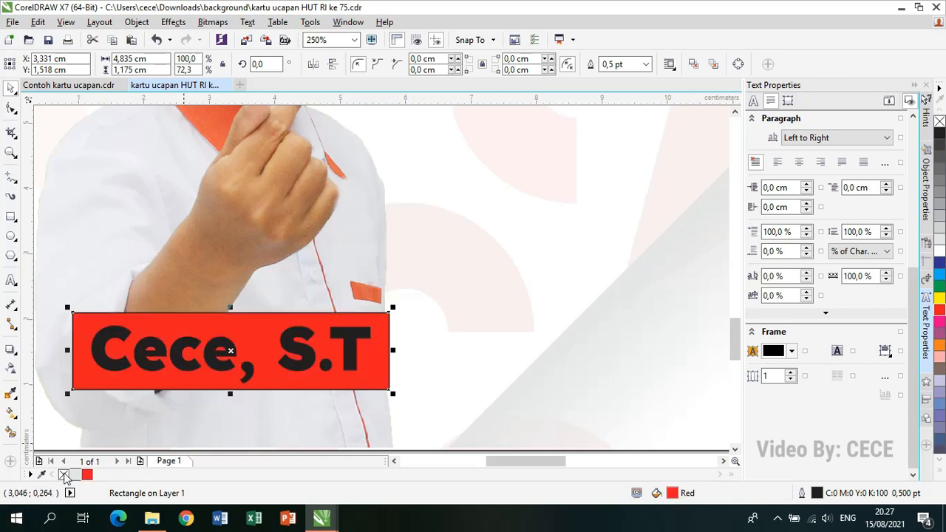
pyautogui.rightClick(64, 474)
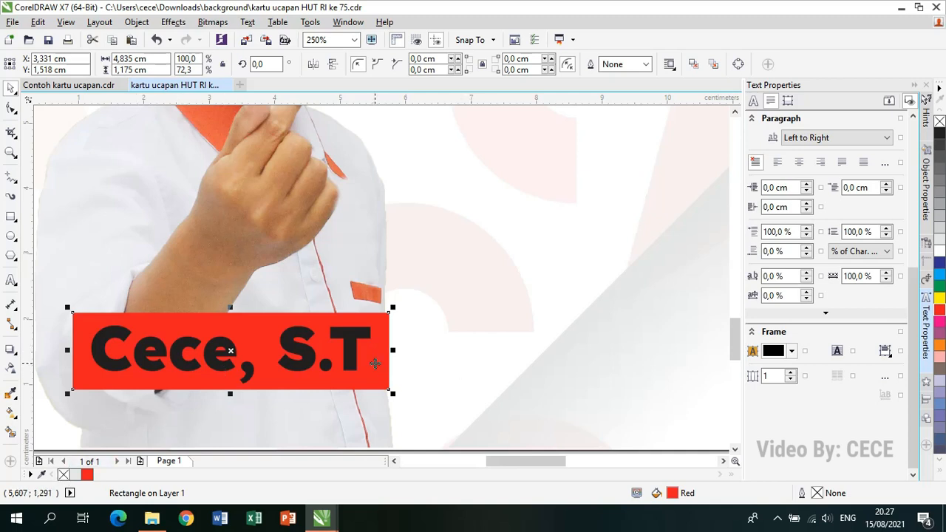
pyautogui.click(360, 357)
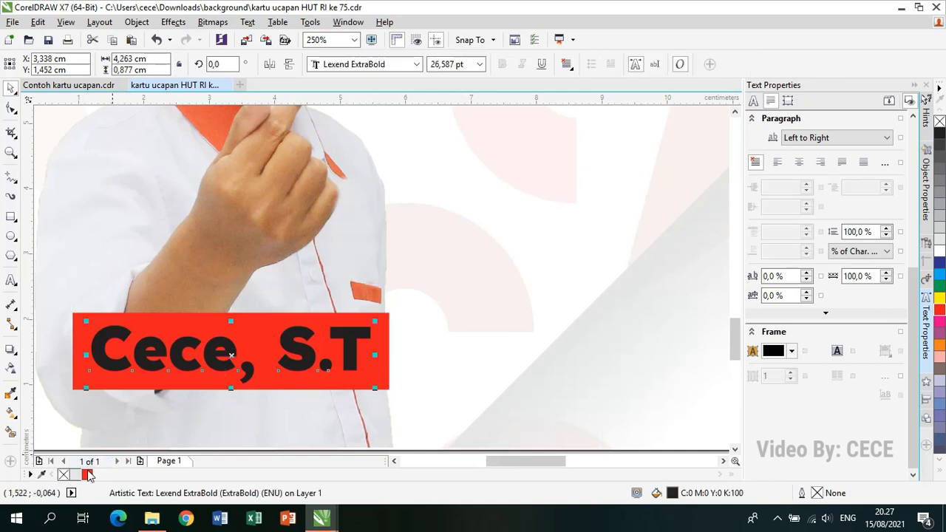
pyautogui.click(941, 476)
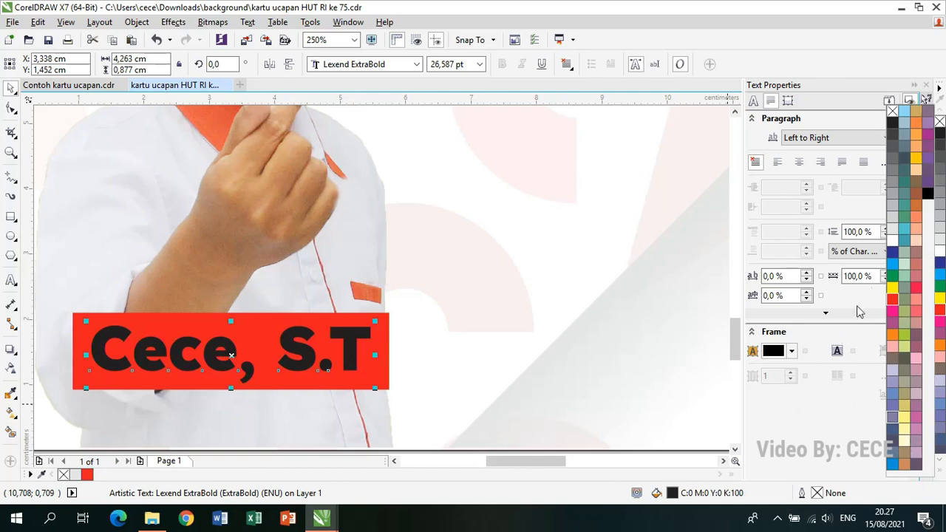
pyautogui.click(892, 246)
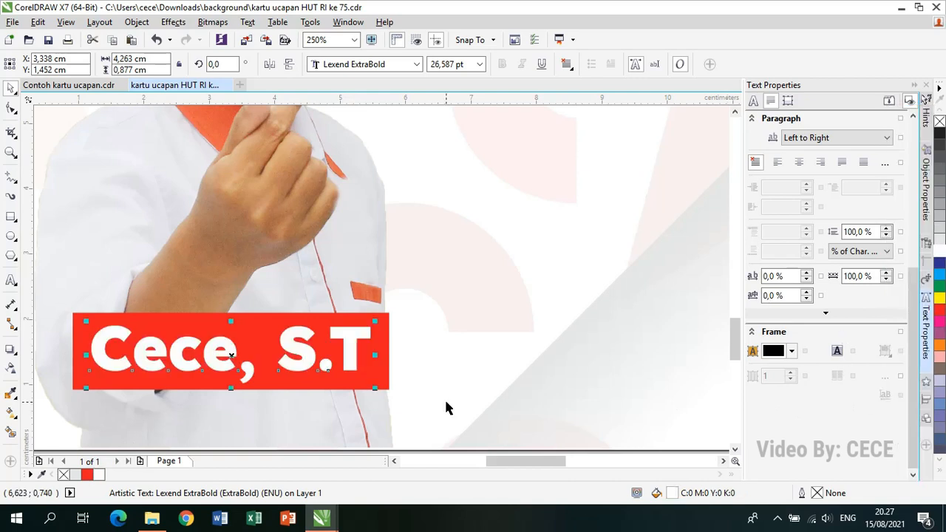
# Round all corners of the red name plate with a 0.3 cm radius
pyautogui.click(390, 383)
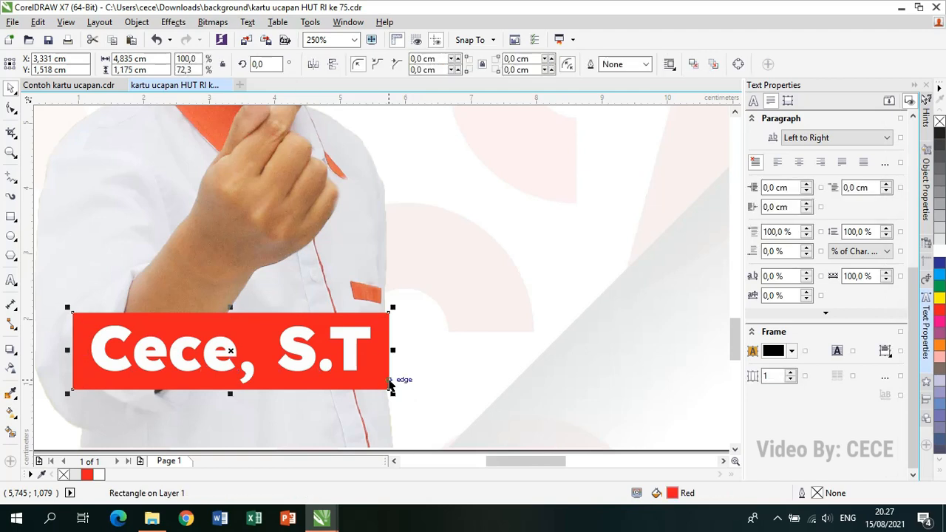
pyautogui.scroll(-2, 390, 383)
pyautogui.scroll(-2, 390, 379)
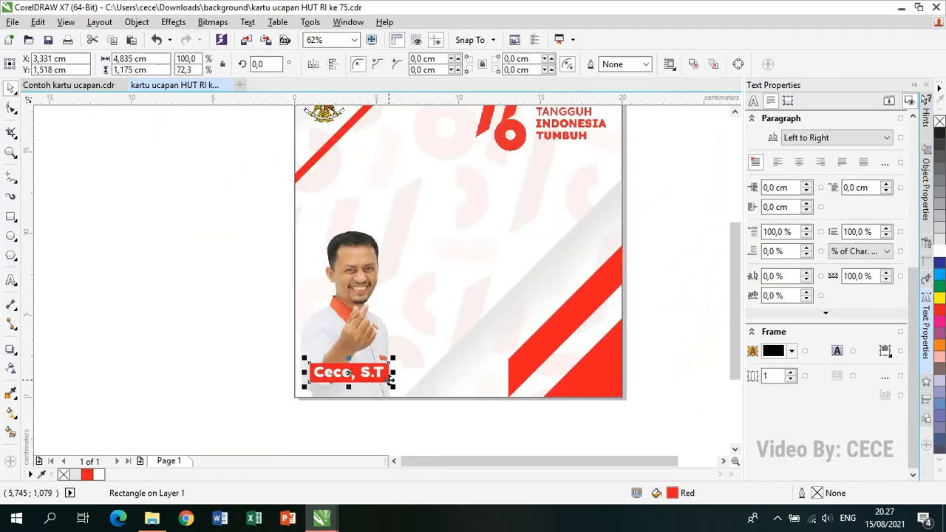
pyautogui.click(391, 418)
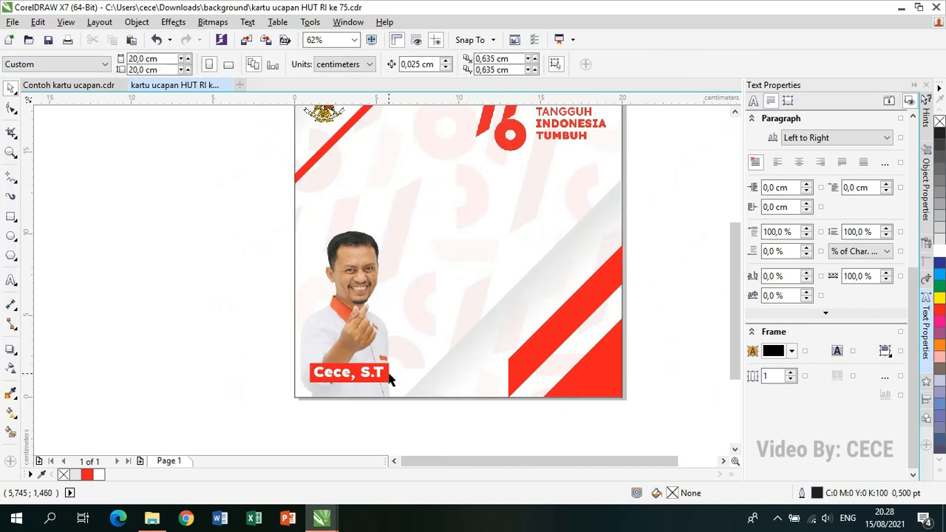
pyautogui.scroll(2, 390, 379)
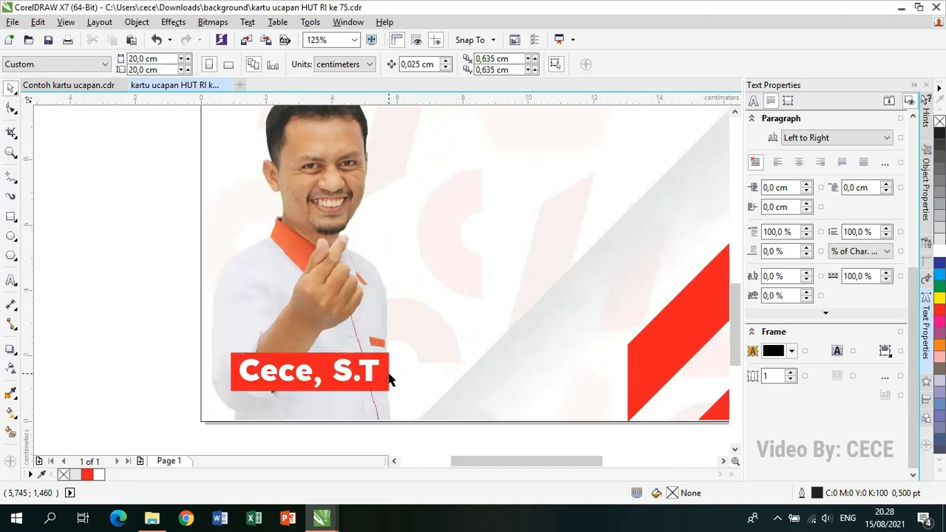
pyautogui.click(390, 379)
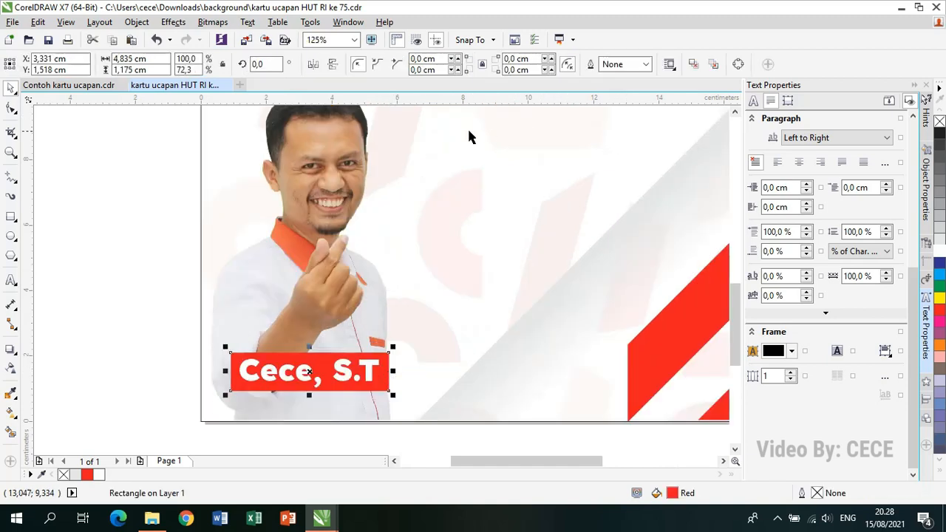
pyautogui.click(552, 58)
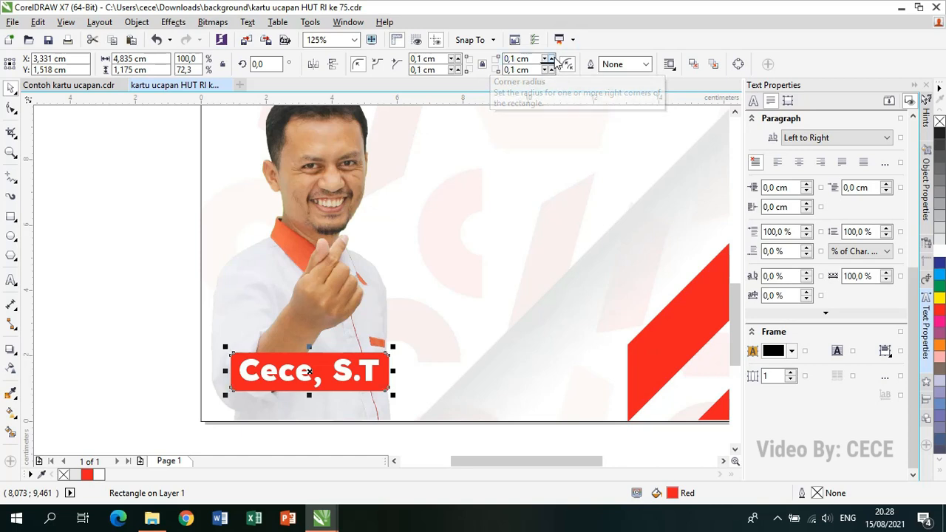
pyautogui.click(552, 59)
pyautogui.click(552, 58)
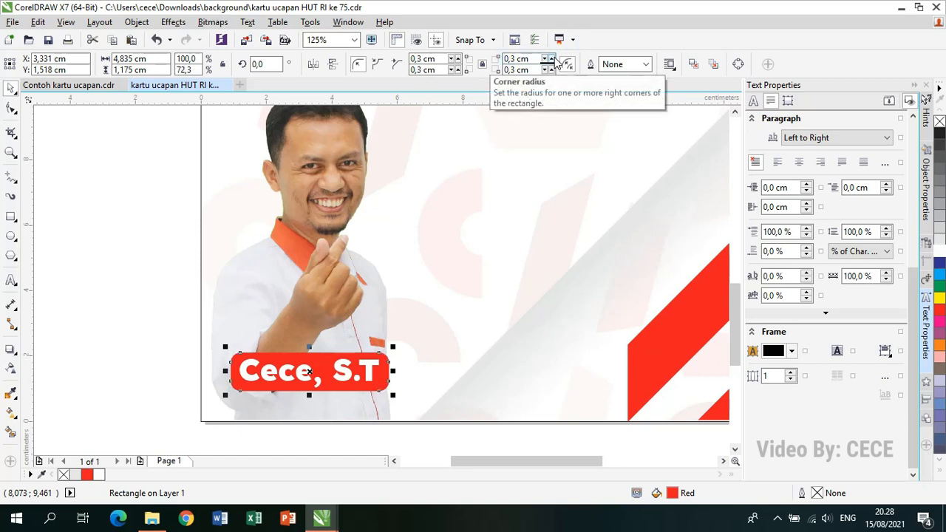
pyautogui.click(152, 248)
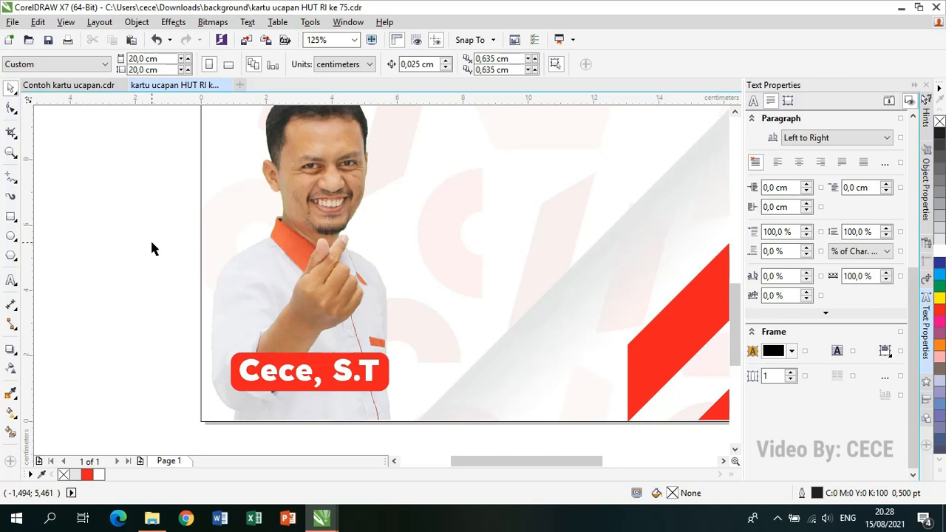
# Add the two-line heading "DIRGAHAYU REPUBLIK INDONESIA" above the portrait and center-align its lines
pyautogui.scroll(-2, 152, 249)
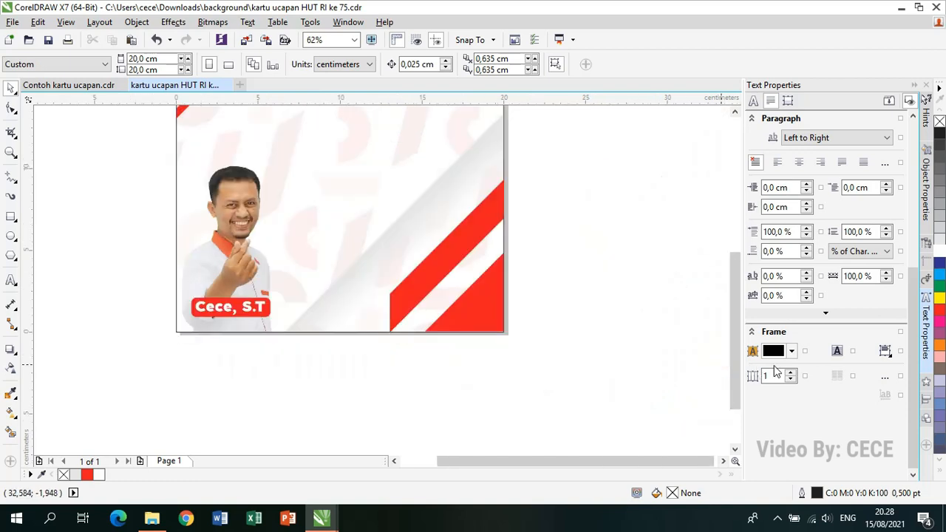
pyautogui.moveTo(739, 354); pyautogui.dragTo(735, 303)
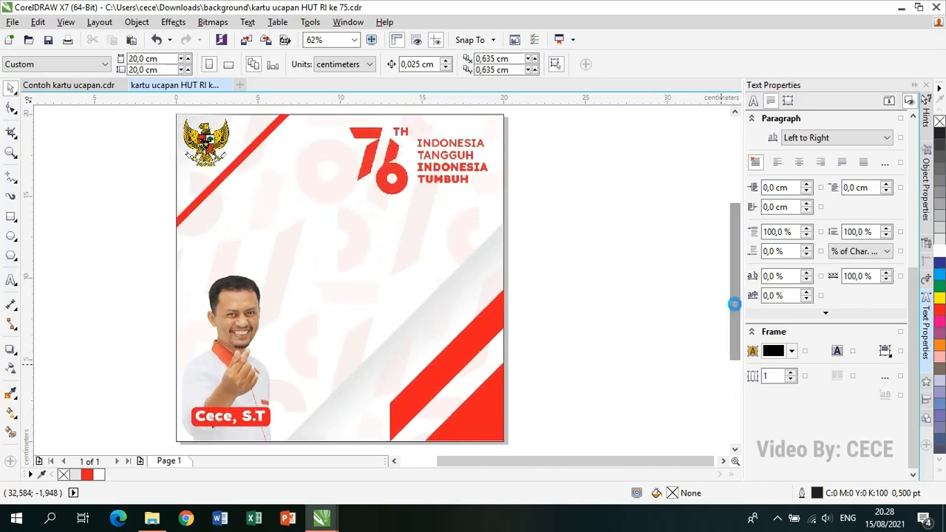
pyautogui.click(11, 280)
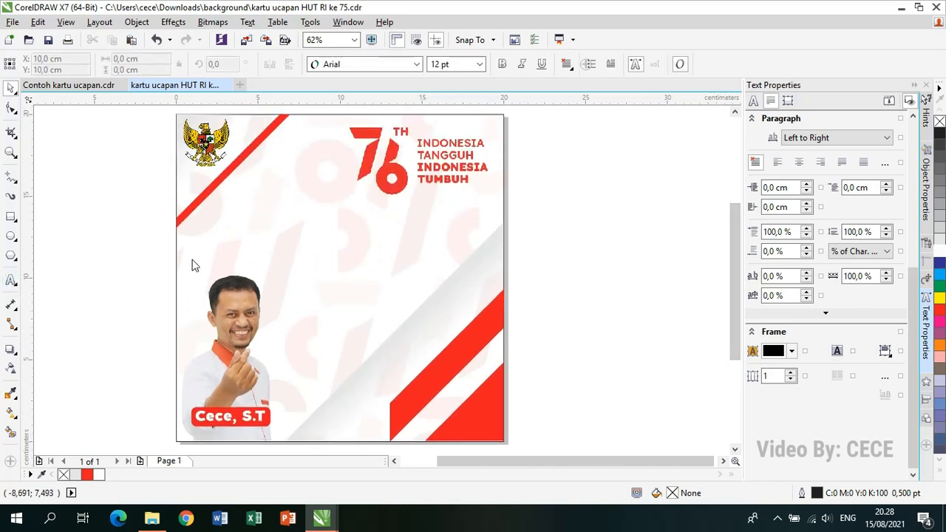
pyautogui.click(224, 238)
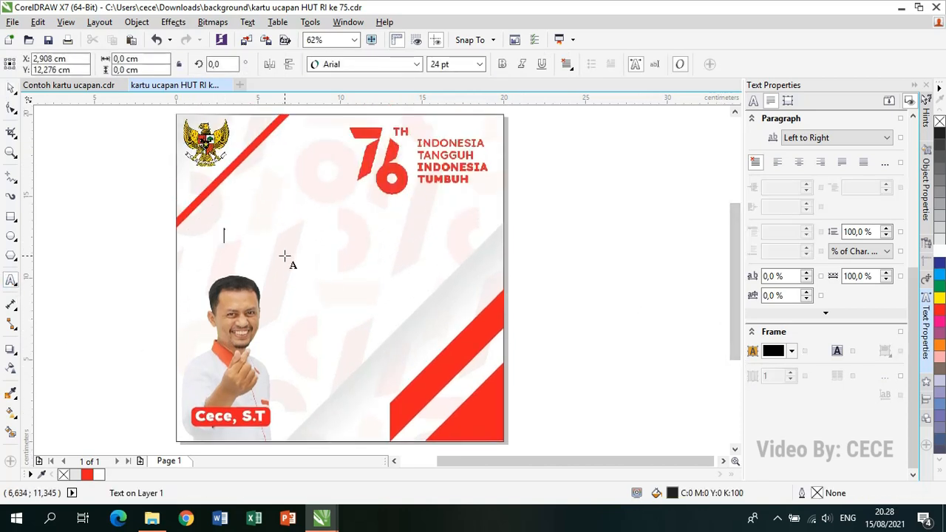
pyautogui.write('DIRGAHAYU')
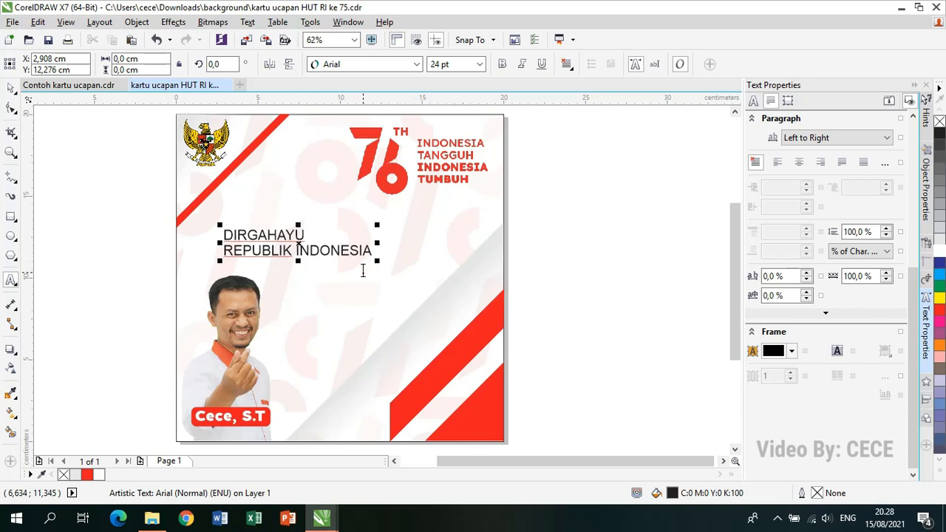
pyautogui.hotkey('ctrl', 'a')
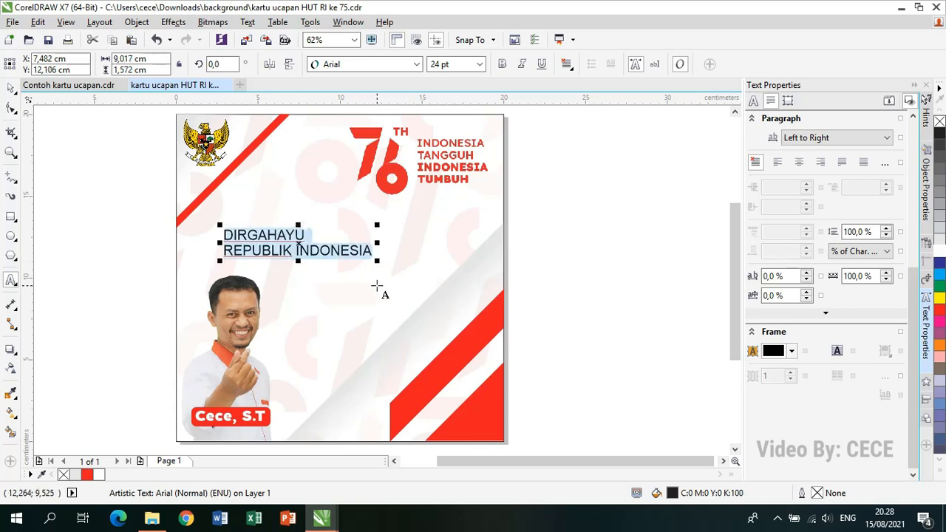
pyautogui.hotkey('ctrl', 'e')
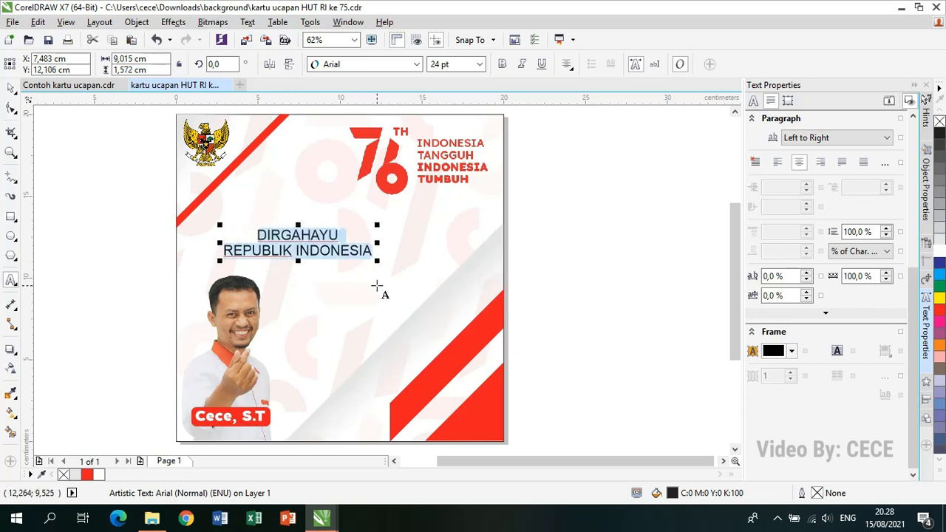
# Set the heading in Lexend ExtraBold and scale it to about 31.3 pt, spanning the area above the portrait
pyautogui.click(12, 87)
pyautogui.moveTo(377, 225); pyautogui.dragTo(444, 192)
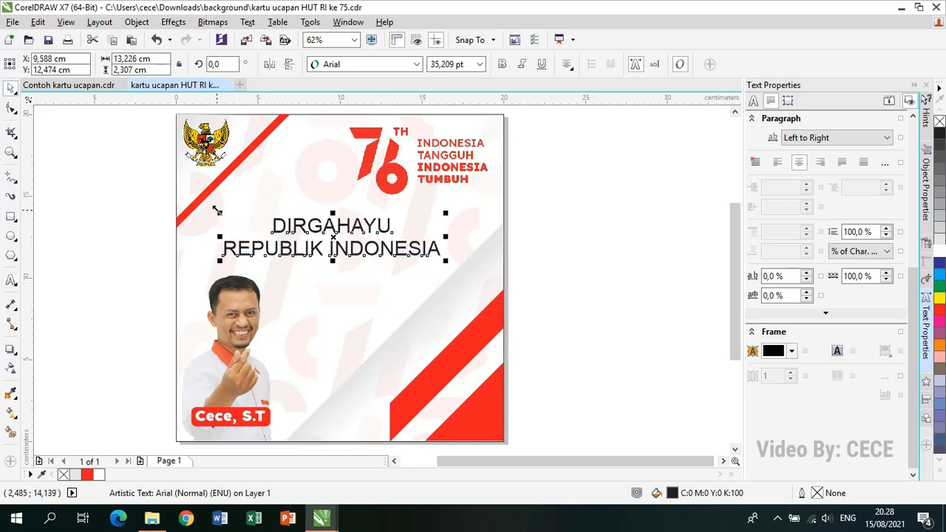
pyautogui.moveTo(216, 211); pyautogui.dragTo(201, 207)
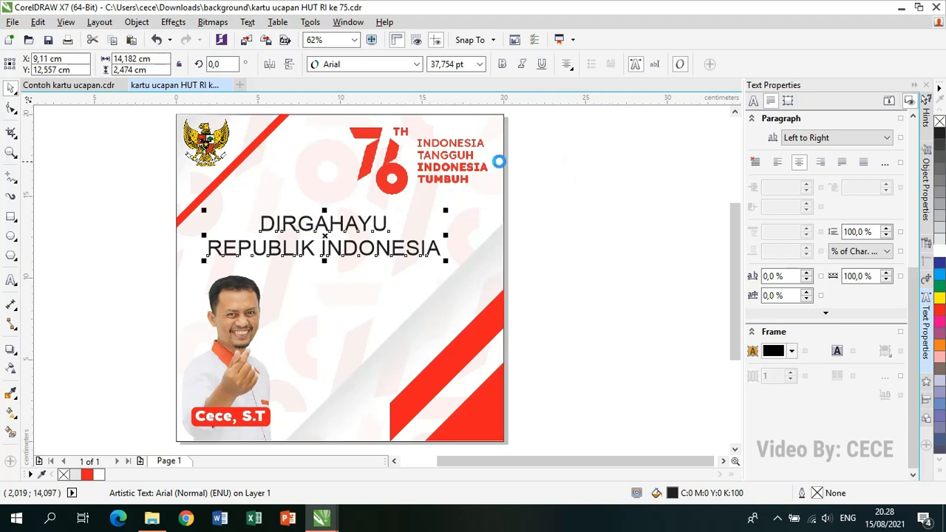
pyautogui.click(416, 65)
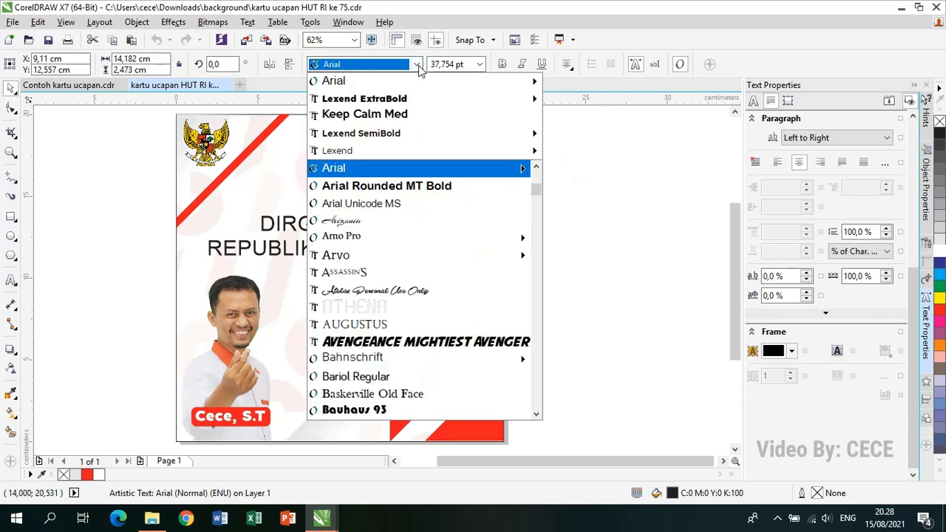
pyautogui.click(420, 98)
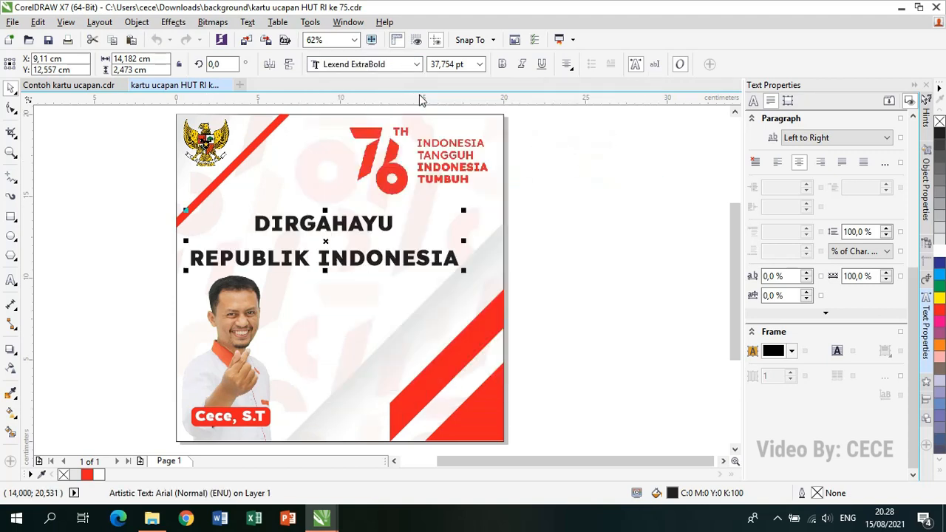
pyautogui.moveTo(463, 270); pyautogui.dragTo(447, 212)
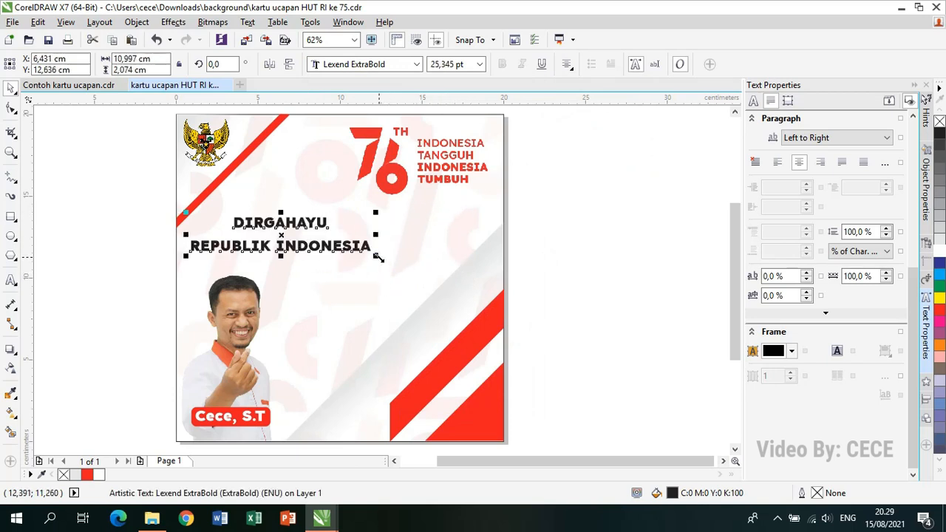
pyautogui.moveTo(376, 255); pyautogui.dragTo(404, 249)
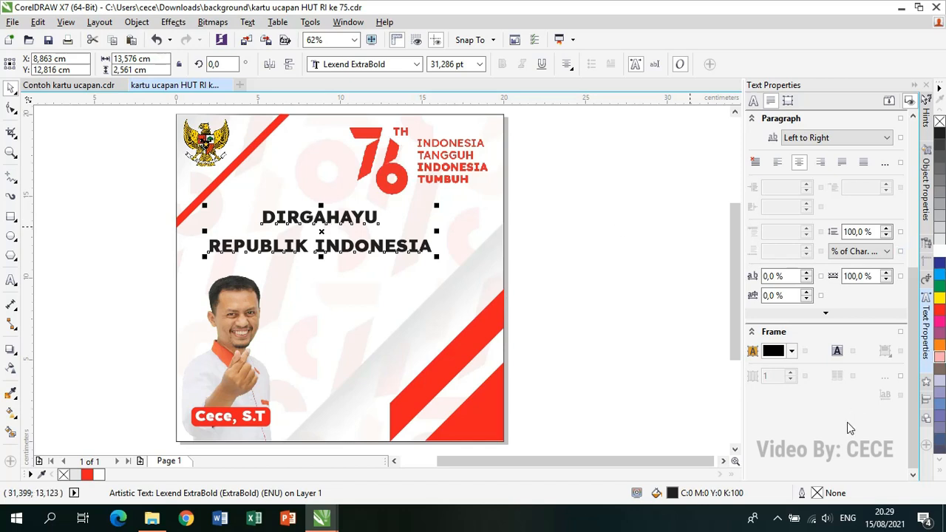
# Reduce the heading's line spacing to 80%
pyautogui.click(886, 235)
pyautogui.click(885, 235)
pyautogui.click(885, 235)
pyautogui.click(885, 235)
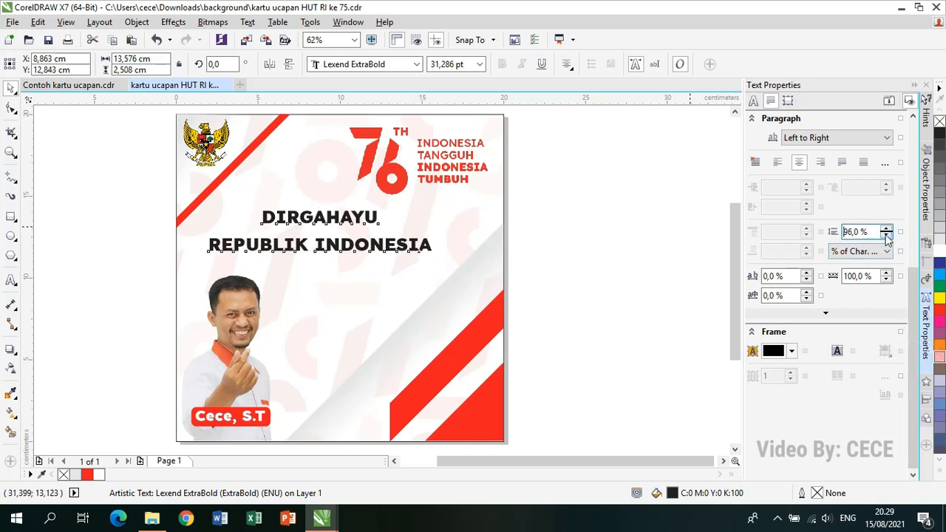
pyautogui.click(885, 235)
pyautogui.click(885, 235)
pyautogui.click(886, 235)
pyautogui.click(885, 235)
pyautogui.click(885, 235)
pyautogui.click(885, 235)
pyautogui.click(885, 234)
pyautogui.click(886, 234)
pyautogui.click(885, 234)
pyautogui.click(885, 234)
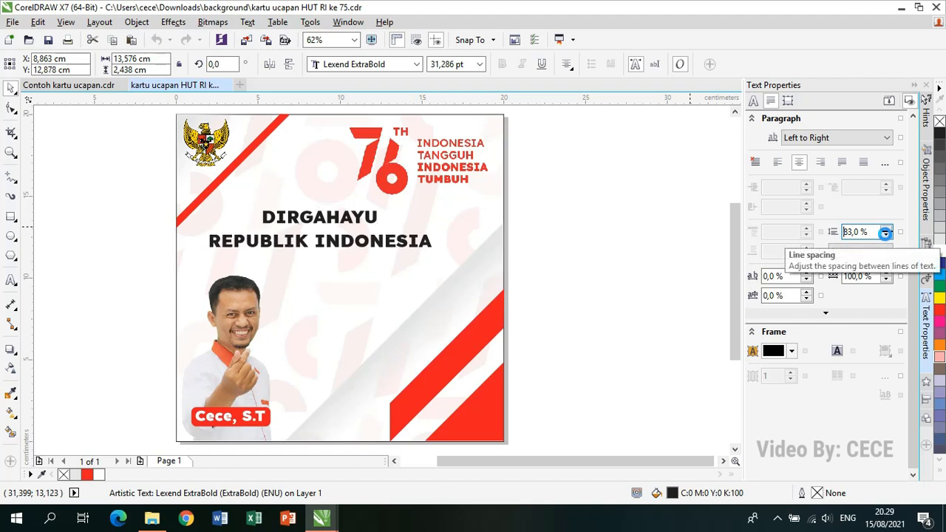
pyautogui.click(886, 234)
pyautogui.click(885, 233)
pyautogui.click(885, 233)
pyautogui.click(885, 234)
pyautogui.click(658, 286)
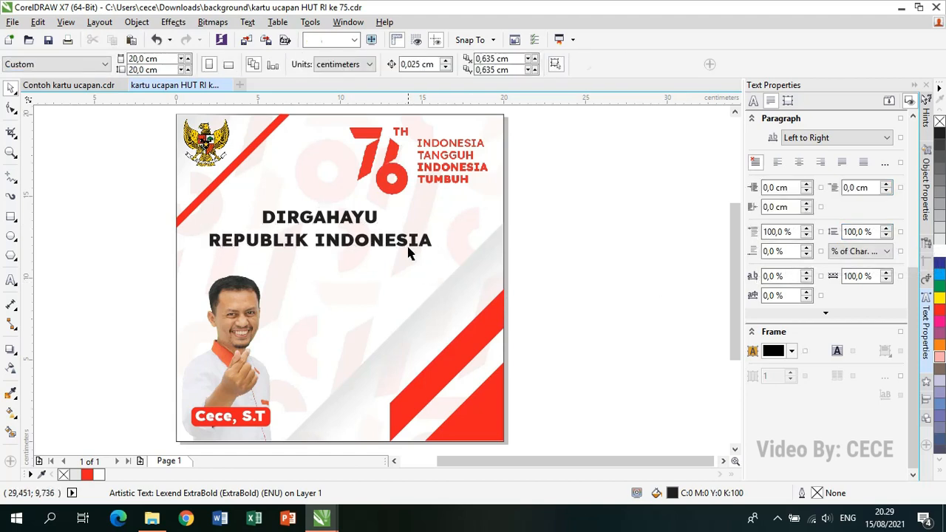
# Color the two-line heading with the red from the document palette
pyautogui.click(407, 244)
pyautogui.click(89, 477)
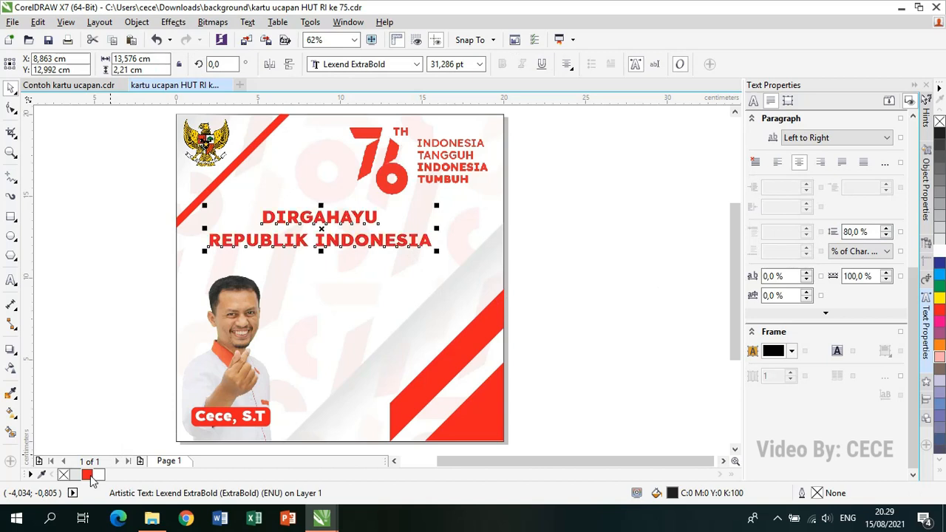
pyautogui.click(607, 305)
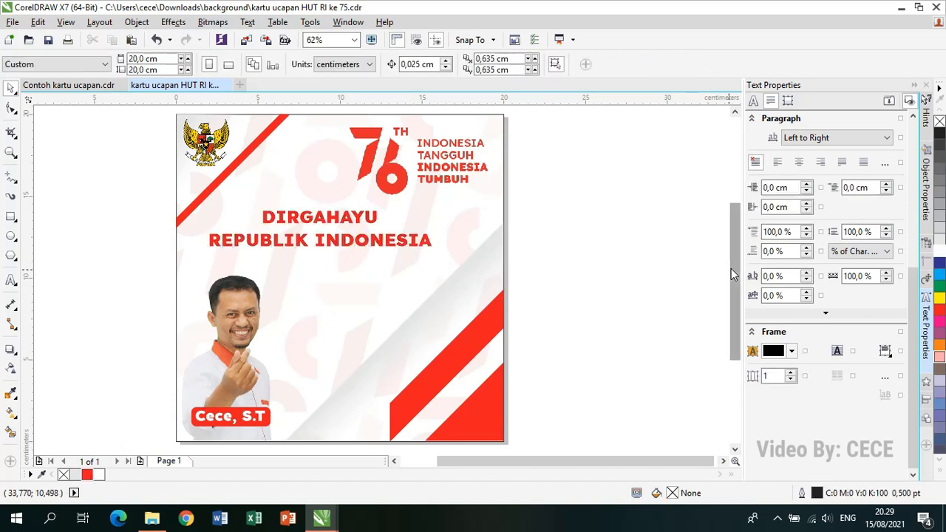
# Create three separate text objects reading "17", "AGUSTUS" and "2021" near the page's lower-left edge
pyautogui.moveTo(731, 268); pyautogui.dragTo(732, 284)
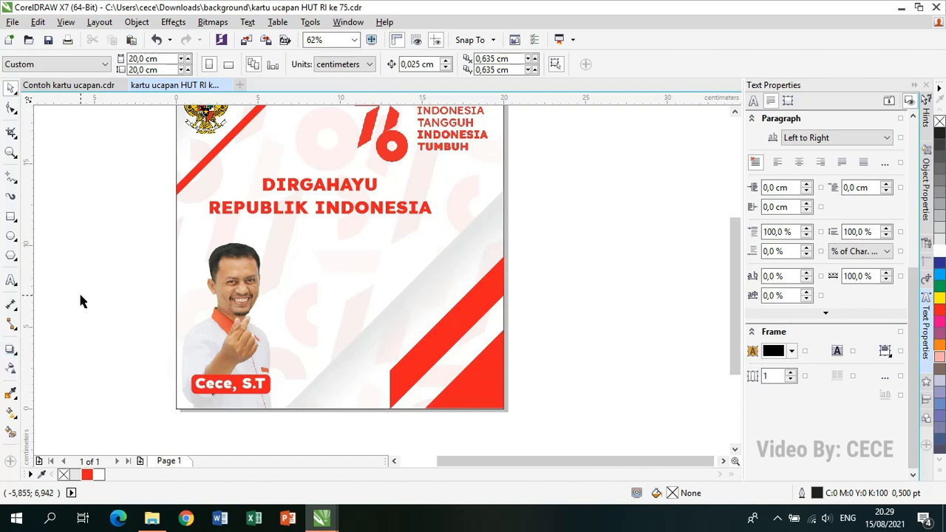
pyautogui.click(11, 280)
pyautogui.click(101, 334)
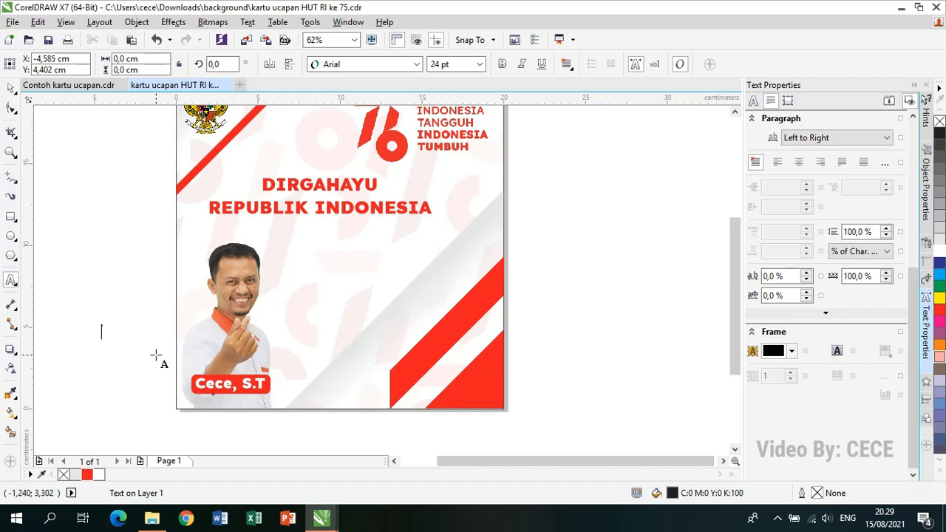
pyautogui.write('17')
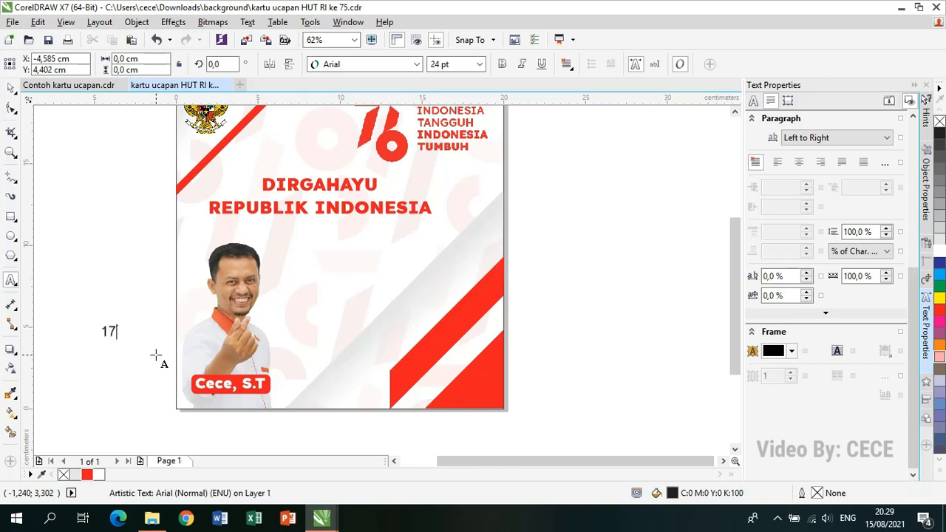
pyautogui.click(143, 371)
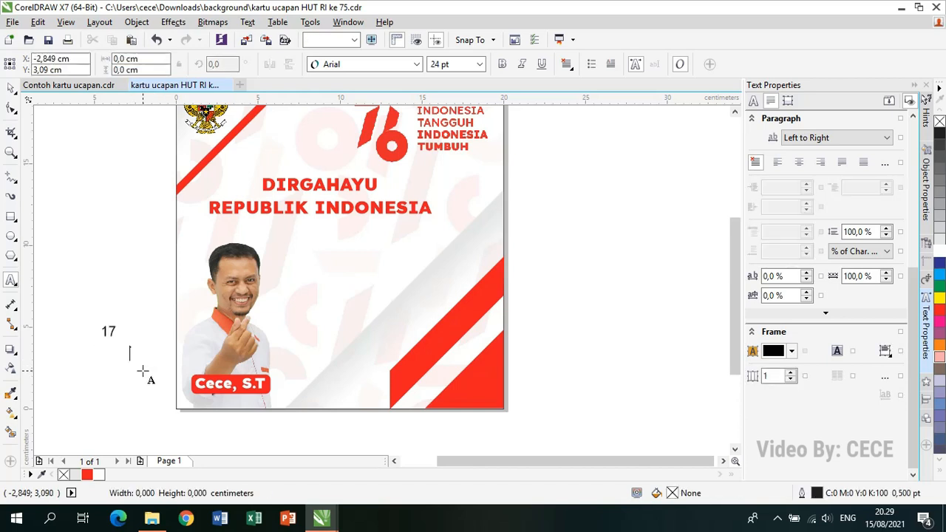
pyautogui.write('AGUSTUS')
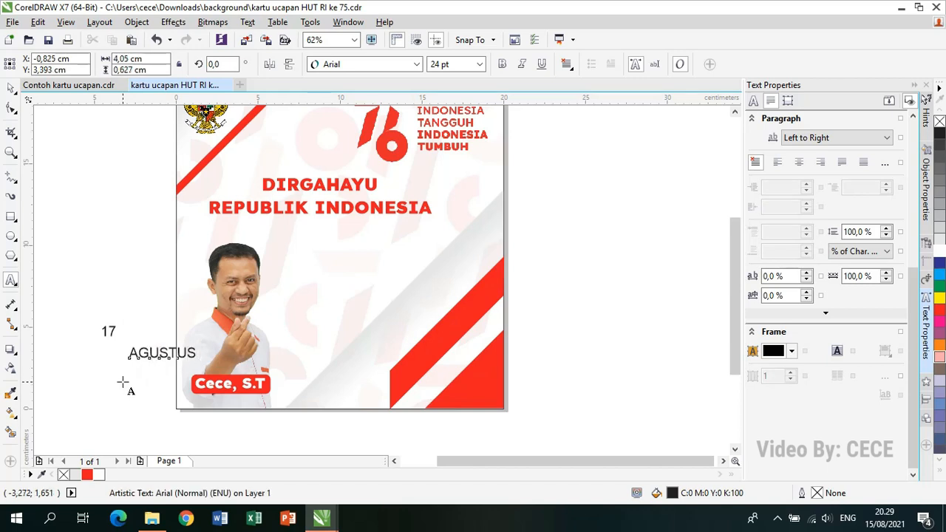
pyautogui.click(137, 396)
pyautogui.write('202')
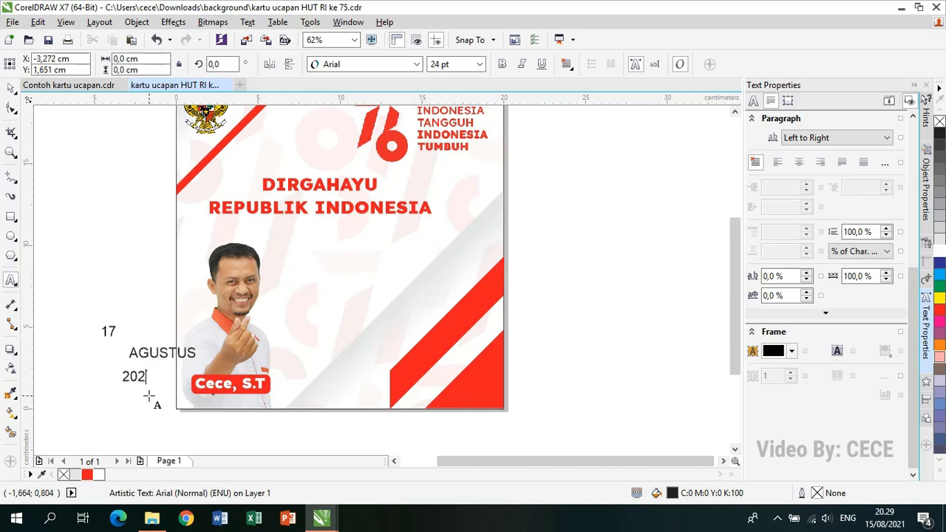
pyautogui.write('1')
# Move the three date texts onto the card's lower edge, between the name plate and the red diagonal stripe
pyautogui.click(11, 88)
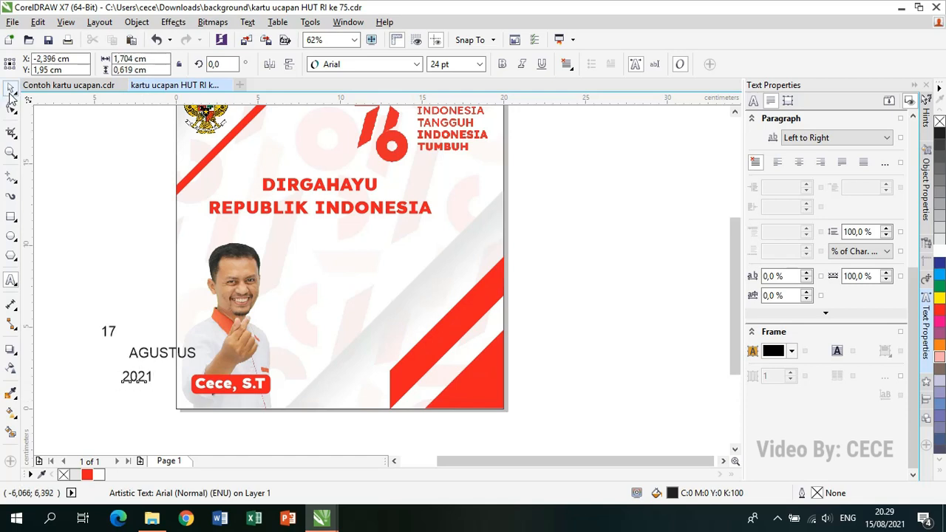
pyautogui.moveTo(110, 332); pyautogui.dragTo(300, 377)
pyautogui.moveTo(324, 389); pyautogui.dragTo(326, 389)
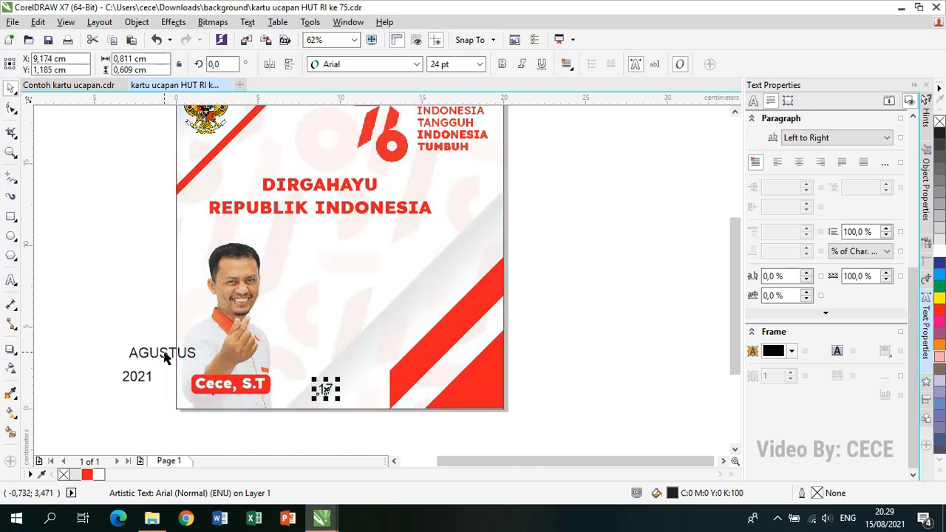
pyautogui.moveTo(165, 354); pyautogui.dragTo(363, 394)
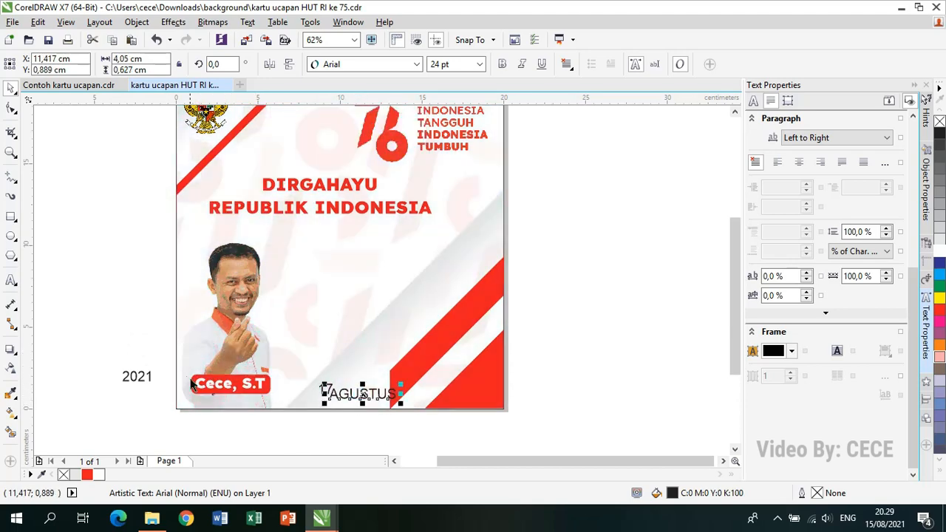
pyautogui.moveTo(151, 377); pyautogui.dragTo(362, 378)
pyautogui.scroll(2, 365, 376)
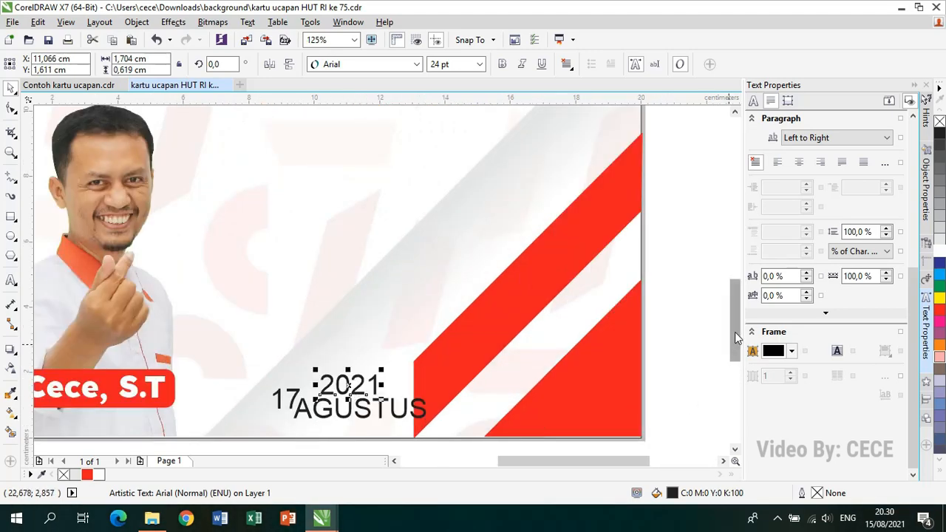
# Place "AGUSTUS" below "2021" and shrink it to about 13.3 pt so it ends before the red stripe
pyautogui.scroll(-2, 735, 317)
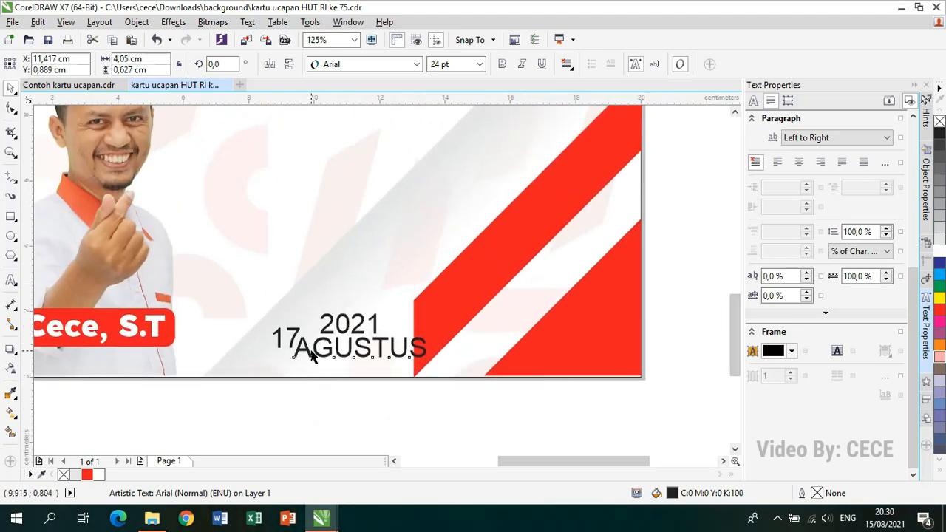
pyautogui.moveTo(310, 358); pyautogui.dragTo(347, 363)
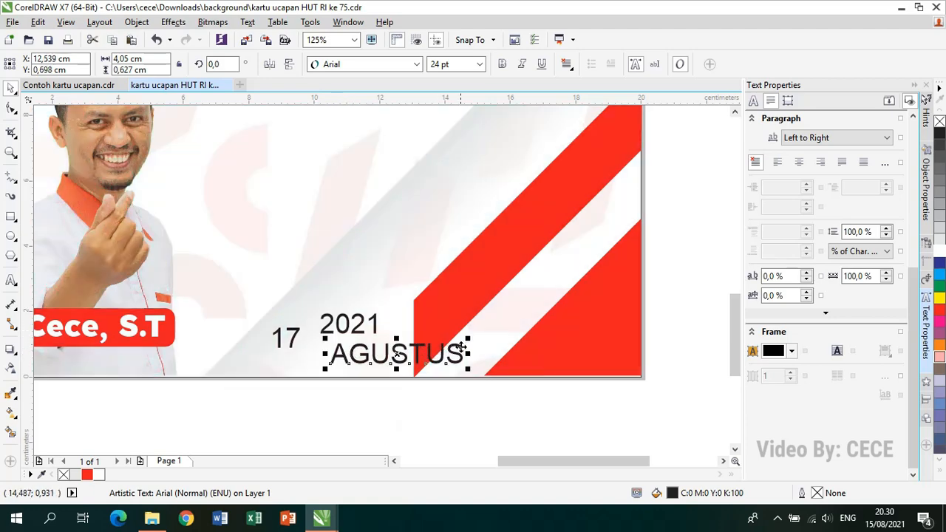
pyautogui.moveTo(468, 339); pyautogui.dragTo(409, 345)
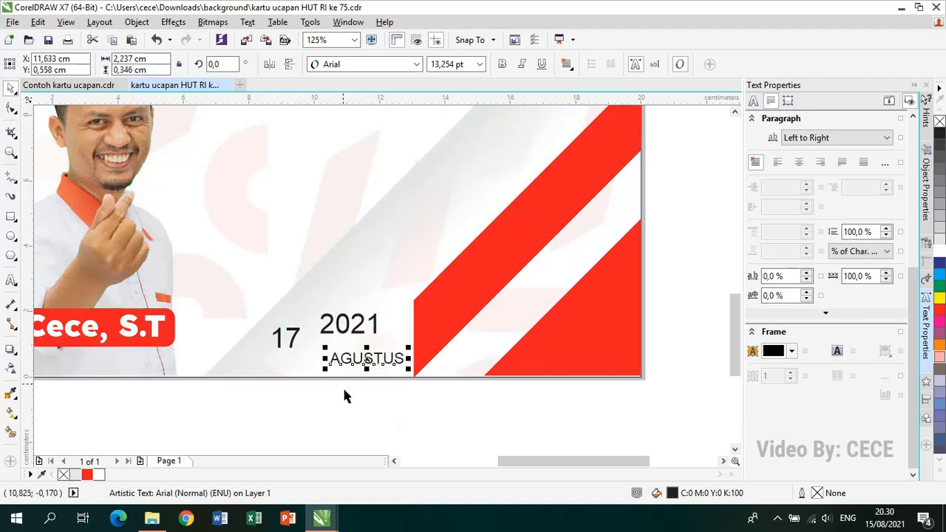
# Set all three date texts in Lexend (Bold)
pyautogui.click(431, 407)
pyautogui.moveTo(431, 406); pyautogui.dragTo(241, 307)
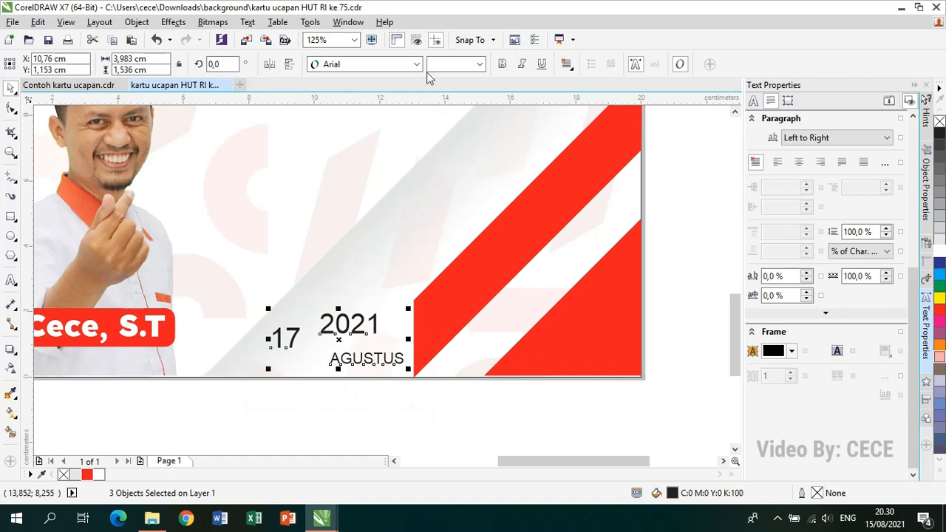
pyautogui.click(417, 65)
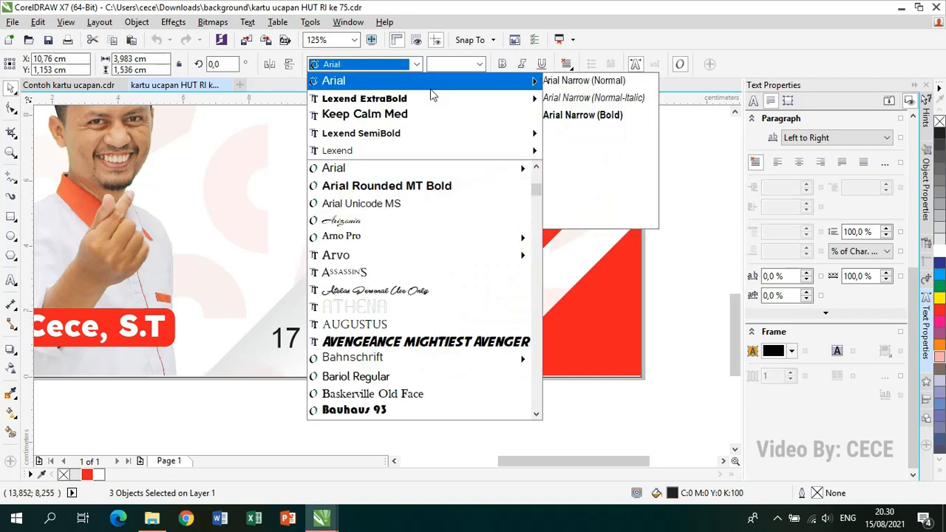
pyautogui.moveTo(443, 99)
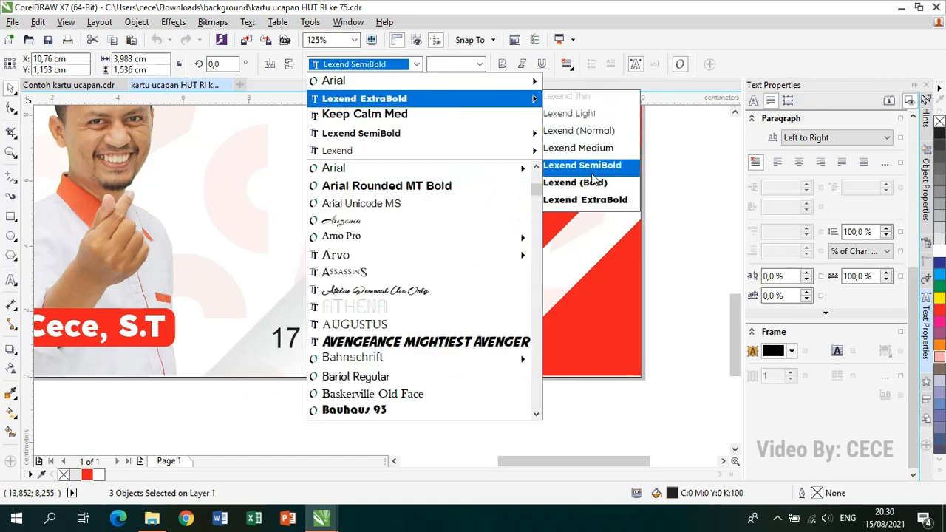
pyautogui.click(594, 182)
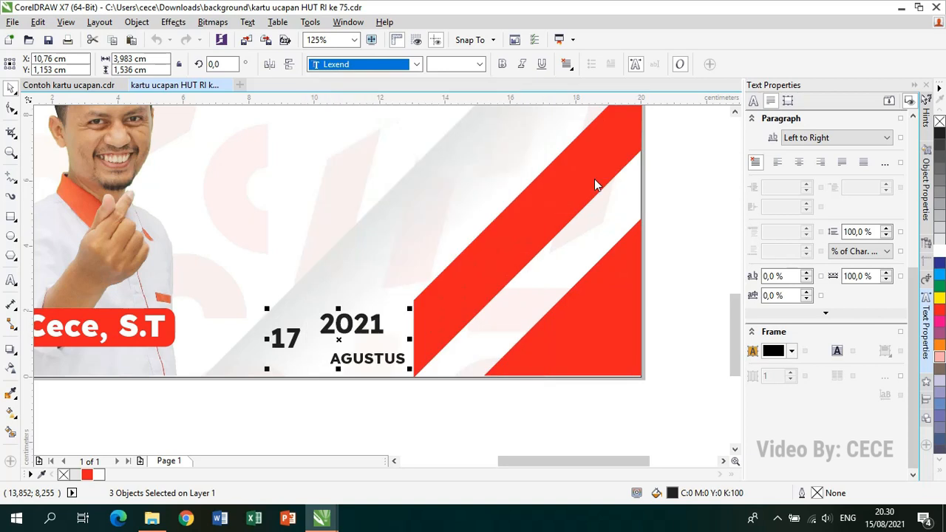
# Enlarge the "17" text to about 45.6 pt and place it near the card's lower edge, to the left of "2021"
pyautogui.click(363, 388)
pyautogui.click(368, 361)
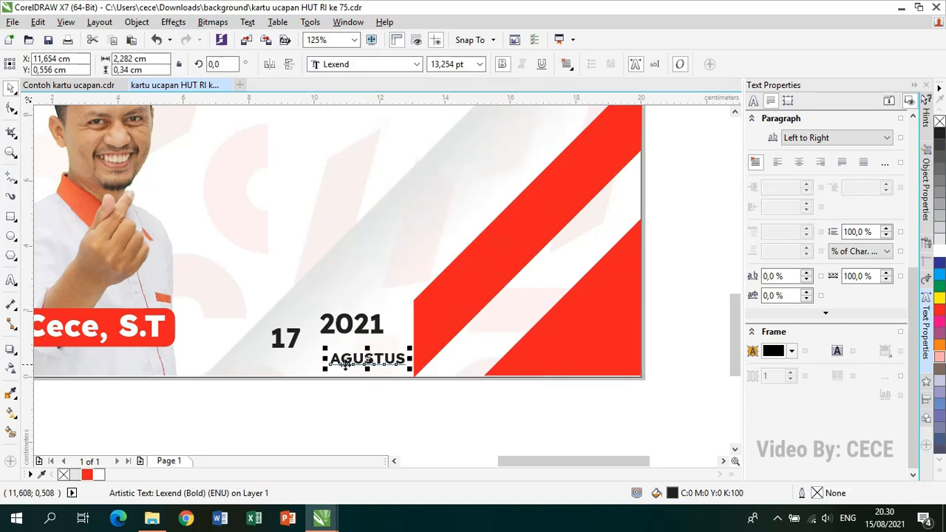
pyautogui.click(297, 344)
pyautogui.click(306, 320)
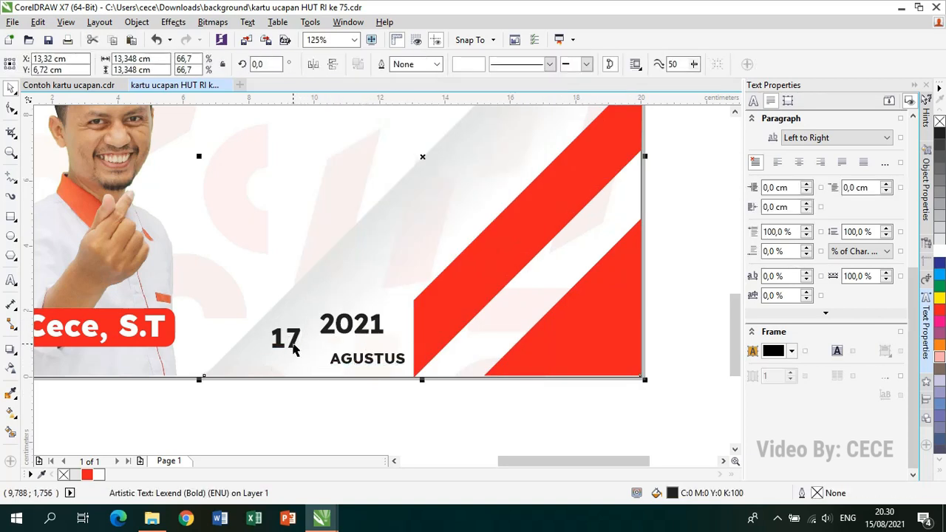
pyautogui.click(293, 344)
pyautogui.moveTo(305, 323); pyautogui.dragTo(340, 293)
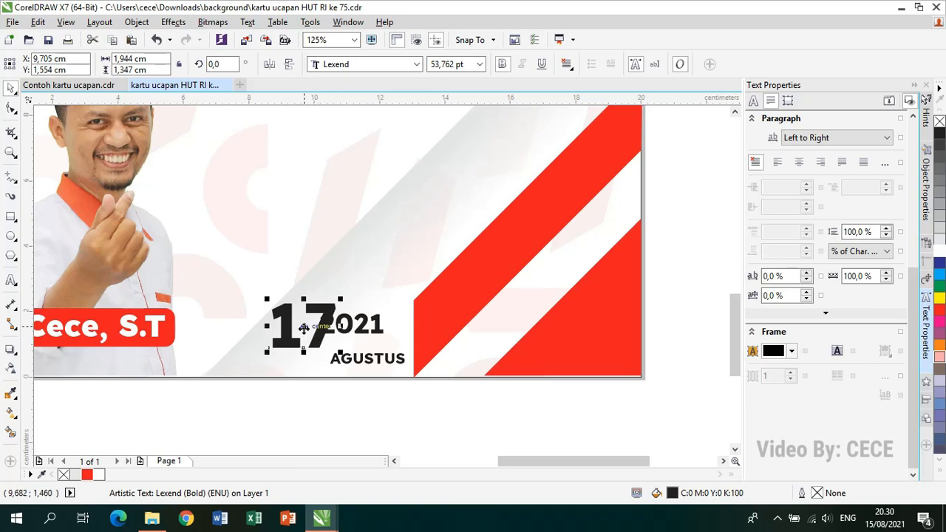
pyautogui.moveTo(304, 324); pyautogui.dragTo(293, 347)
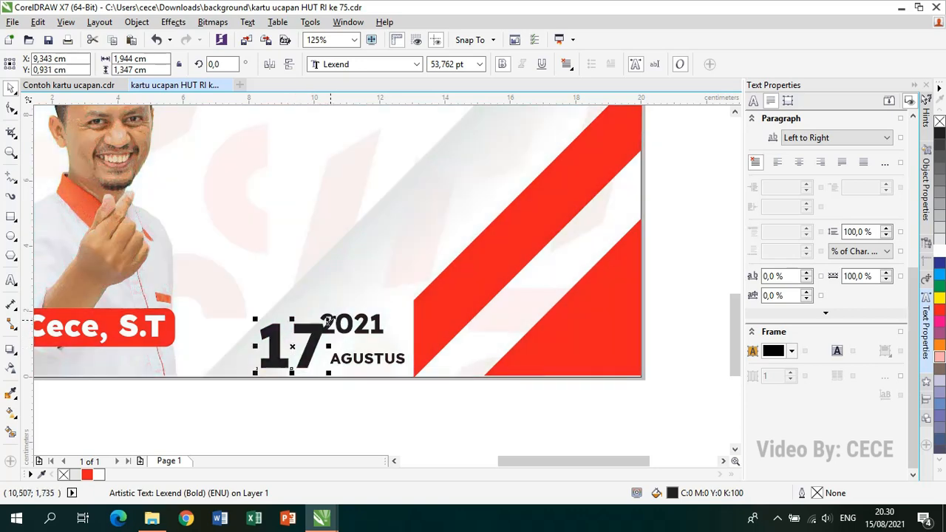
pyautogui.moveTo(321, 319); pyautogui.dragTo(314, 330)
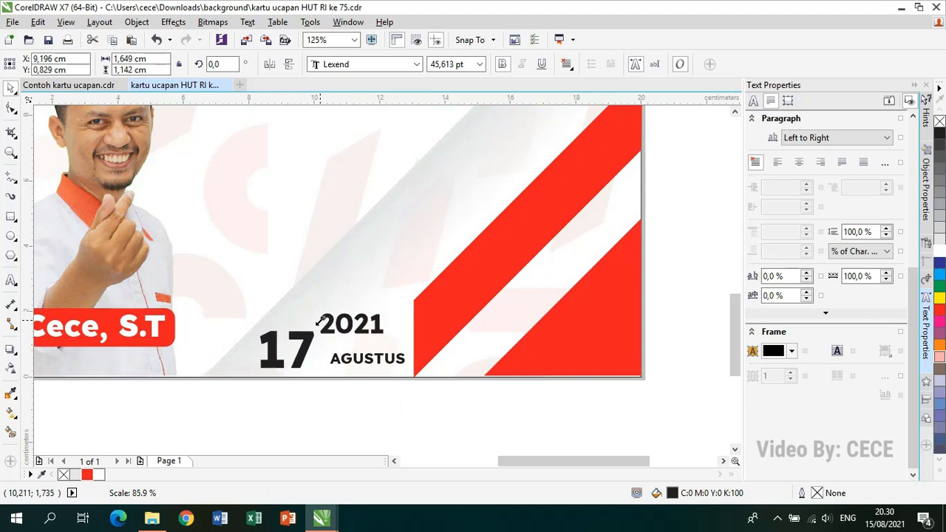
# Move "AGUSTUS" against the base of the "17" and bring "2021" down directly above it to form a compact date block
pyautogui.click(353, 365)
pyautogui.moveTo(353, 367); pyautogui.dragTo(329, 369)
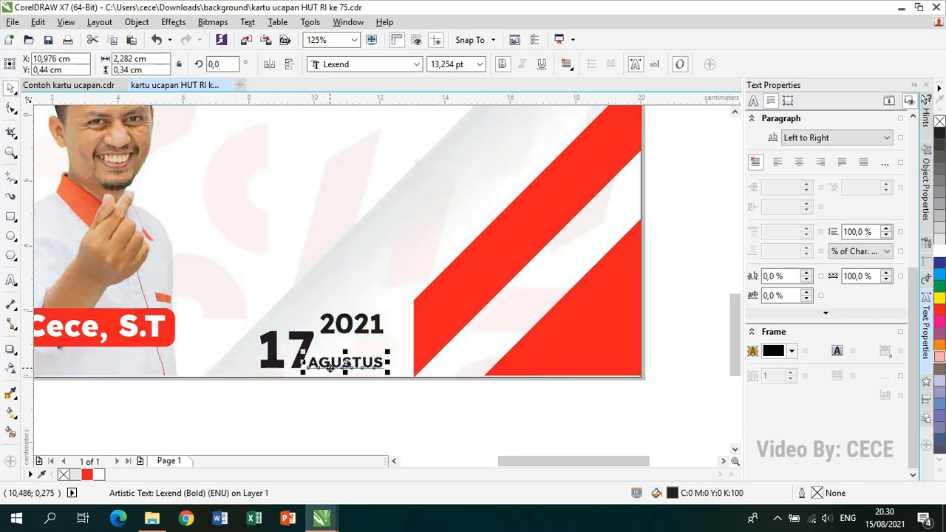
pyautogui.scroll(2, 329, 369)
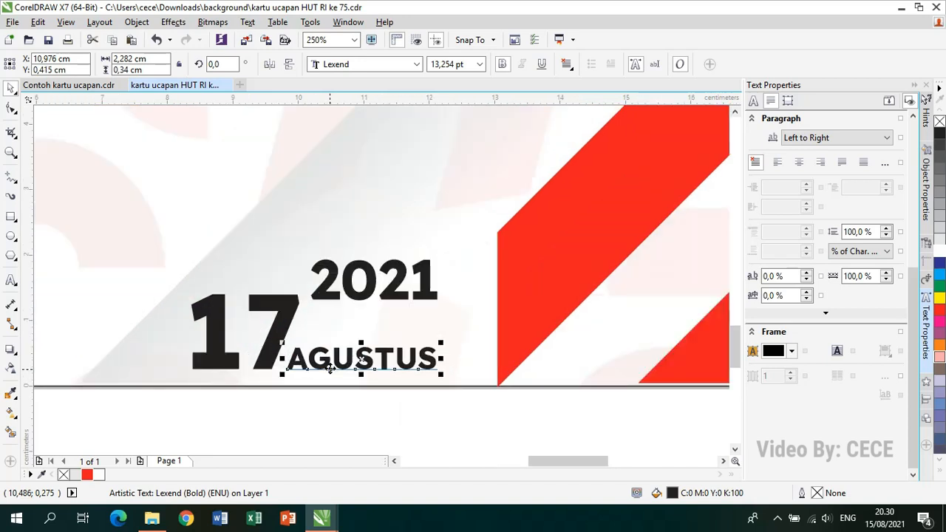
pyautogui.click(326, 412)
pyautogui.click(334, 372)
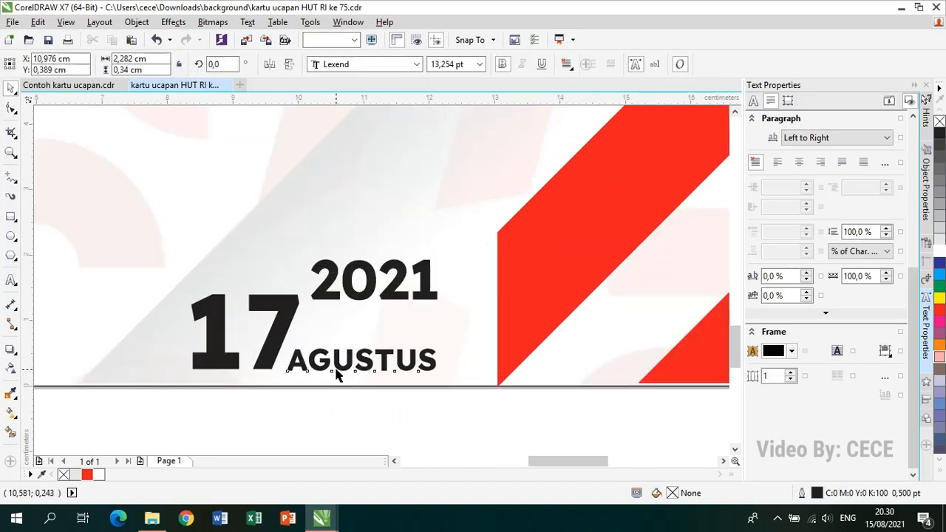
pyautogui.click(338, 409)
pyautogui.moveTo(368, 293); pyautogui.dragTo(363, 332)
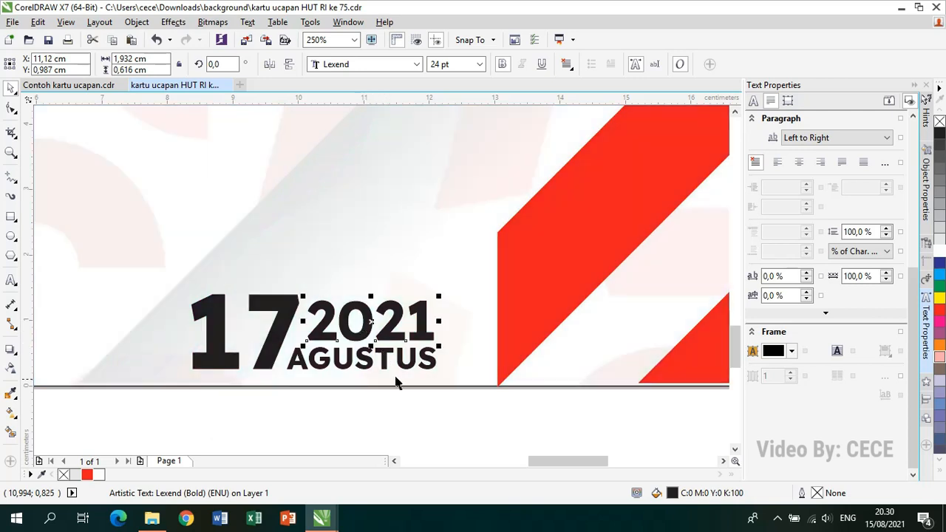
pyautogui.click(407, 402)
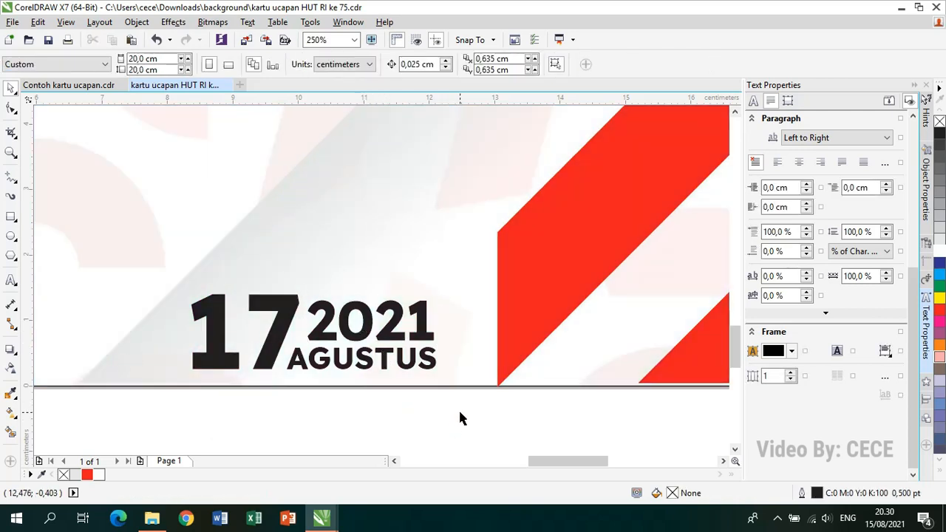
# Group the three date texts just above the card's lower edge and fill the group with the card's red
pyautogui.moveTo(470, 409); pyautogui.dragTo(128, 272)
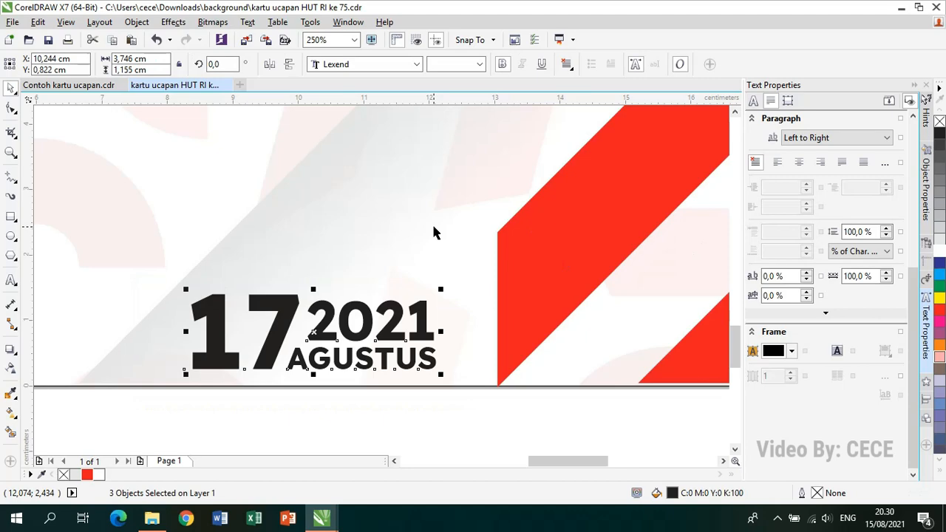
pyautogui.hotkey('ctrl', 'g')
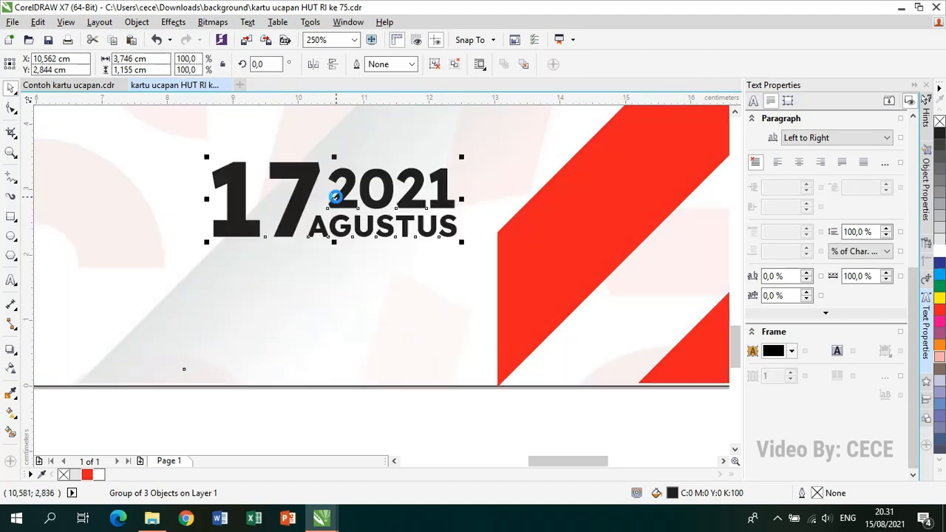
pyautogui.moveTo(315, 334); pyautogui.dragTo(322, 325)
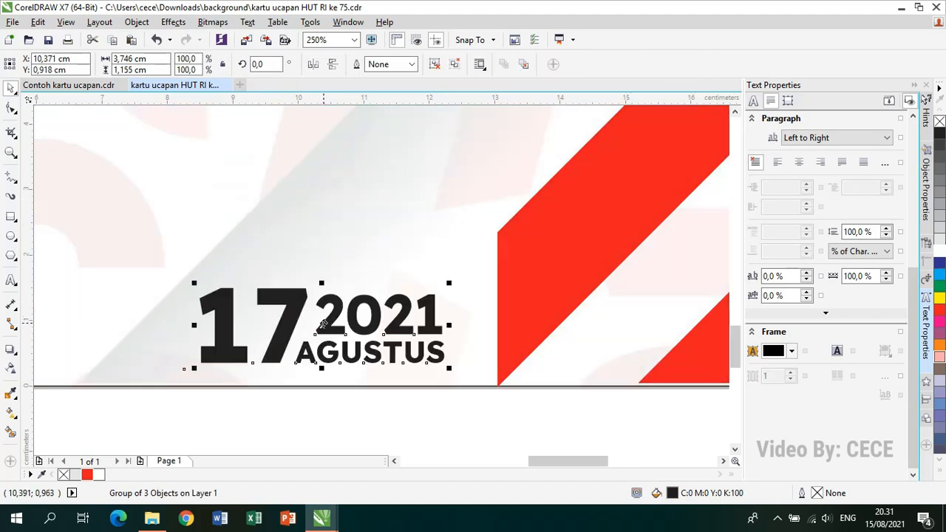
pyautogui.click(88, 474)
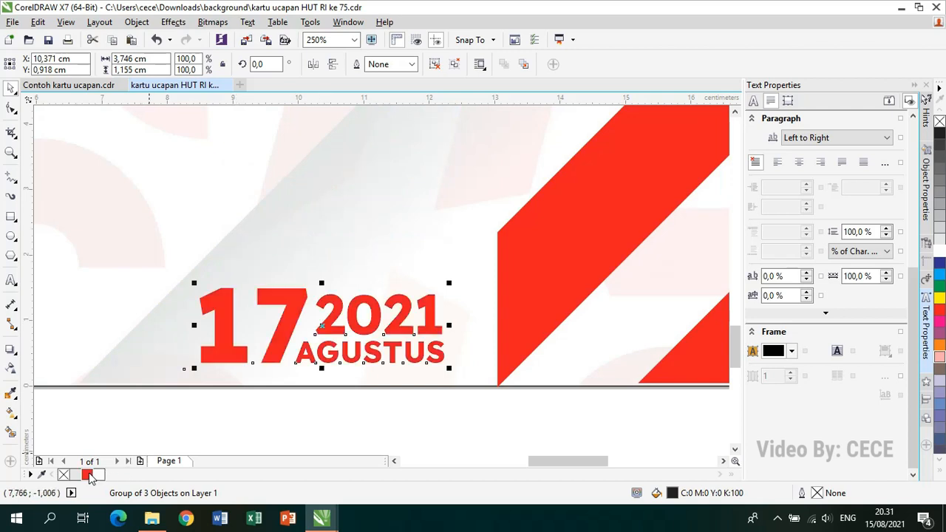
pyautogui.click(271, 414)
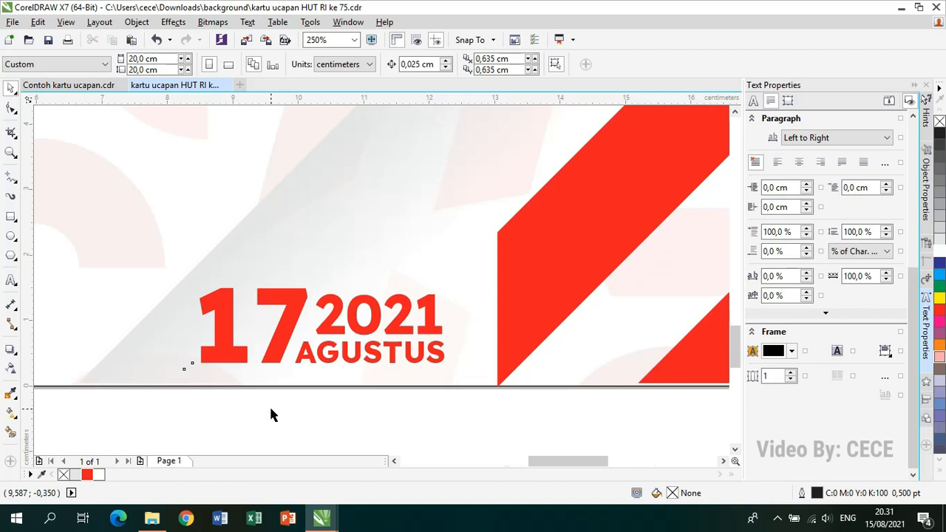
# Export the whole card as a JPEG named "kartu ucapan HUT RI ke 75" into the background folder in Downloads, in CMYK at 80% quality
pyautogui.scroll(-2, 270, 415)
pyautogui.scroll(-1, 496, 279)
pyautogui.moveTo(253, 170); pyautogui.dragTo(524, 412)
pyautogui.click(355, 40)
pyautogui.click(355, 64)
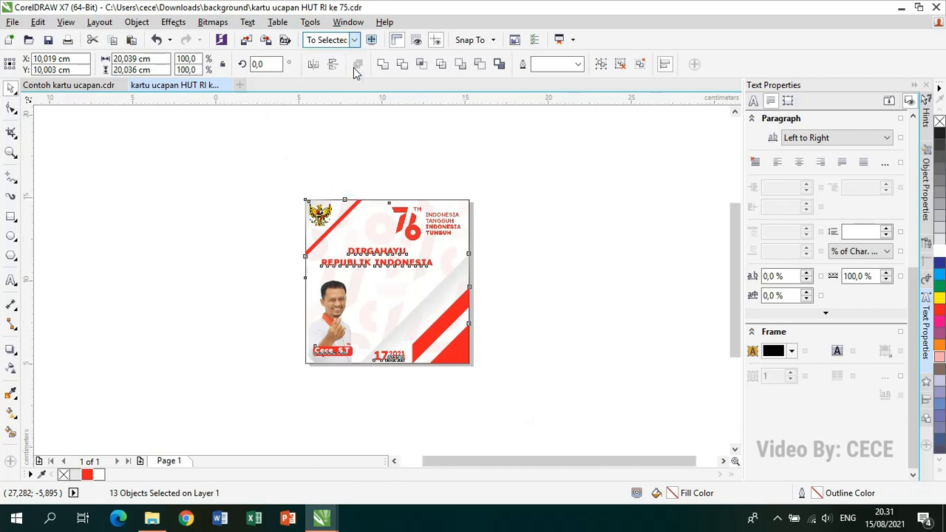
pyautogui.click(569, 309)
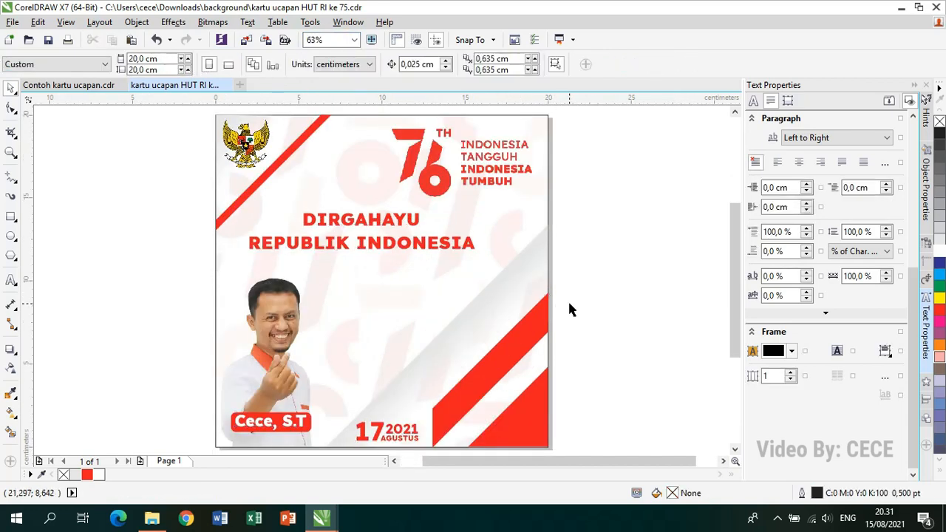
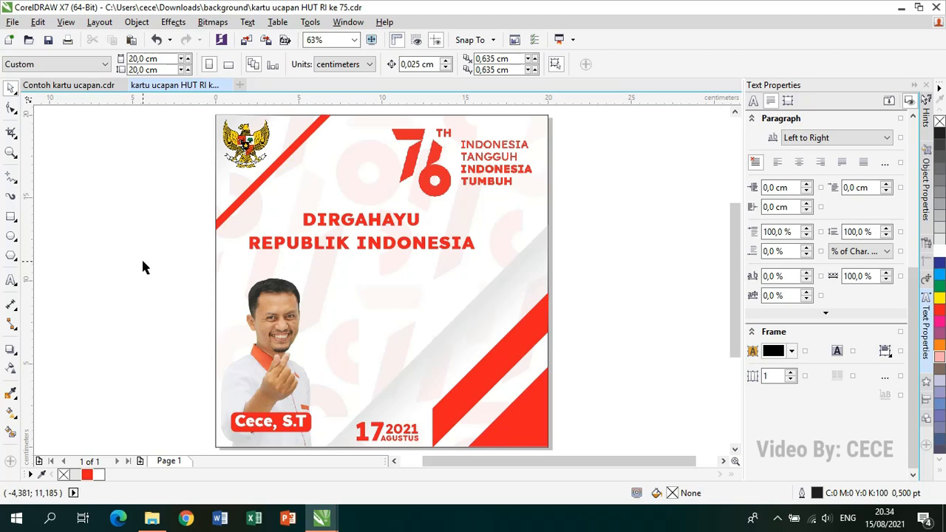
pyautogui.hotkey('ctrl', 'e')
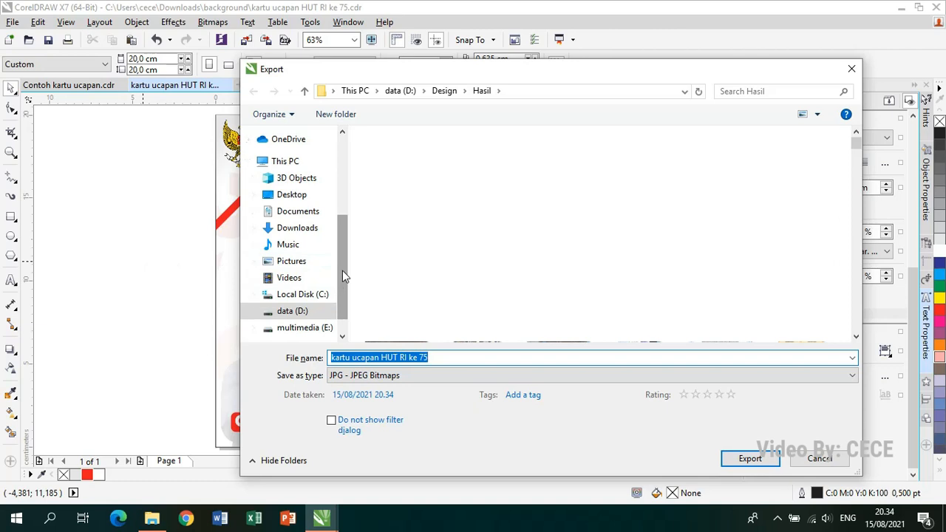
pyautogui.click(301, 232)
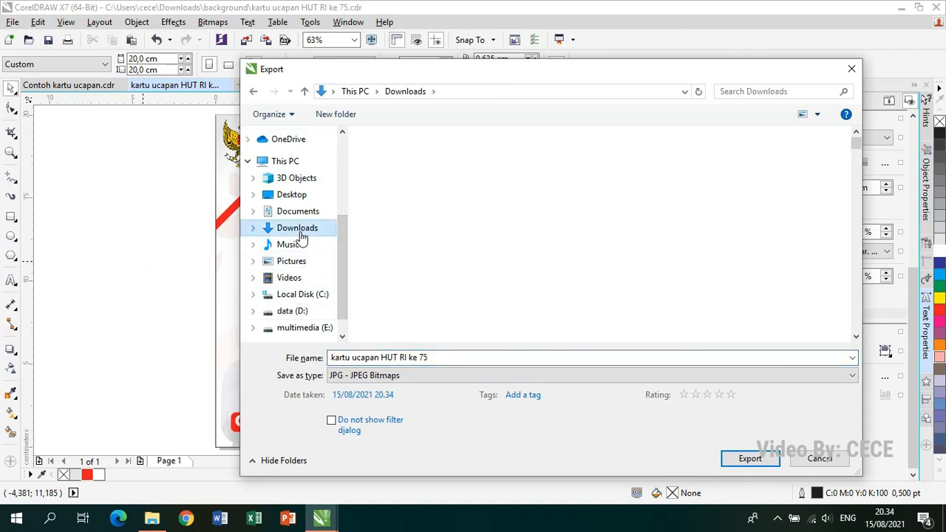
pyautogui.moveTo(856, 144); pyautogui.dragTo(855, 329)
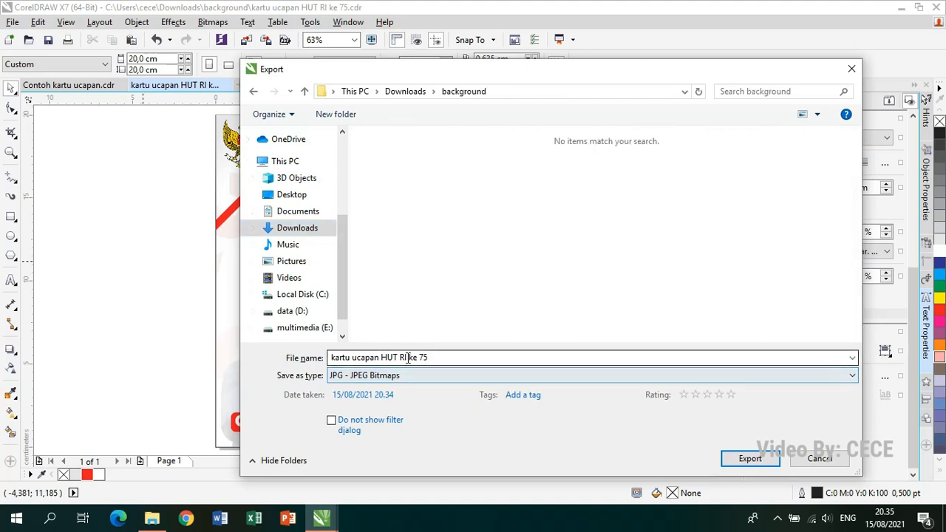
pyautogui.click(746, 459)
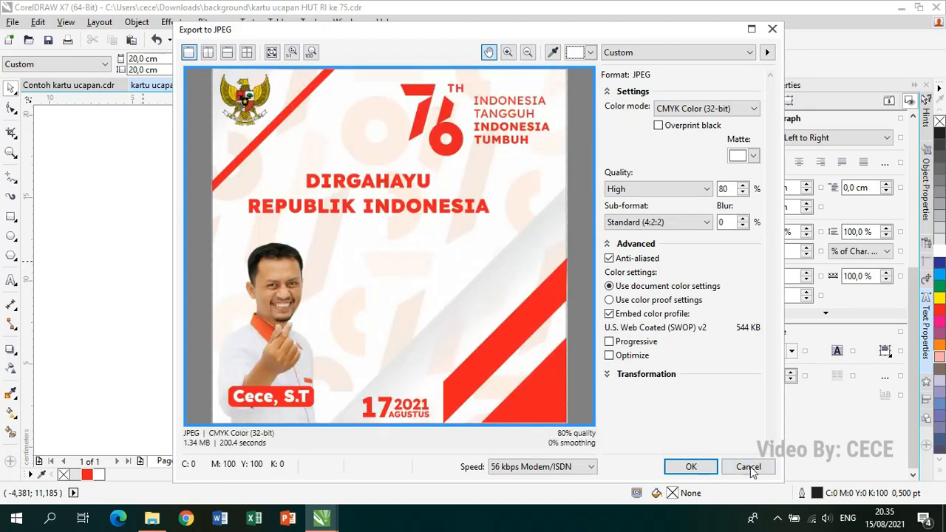
pyautogui.click(691, 467)
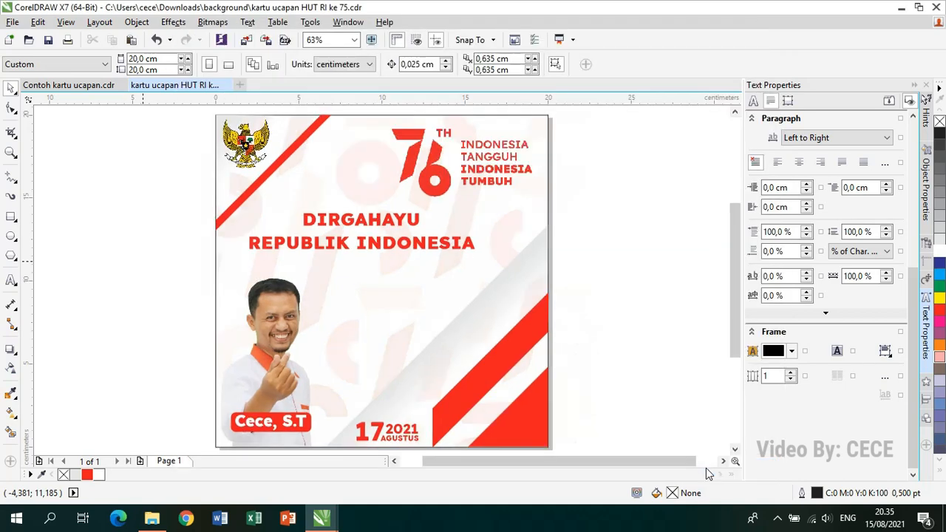
# Switch to File Explorer and open the exported "kartu ucapan HUT RI ke 75" image from the background folder
pyautogui.hotkey('alt', 'Tab')
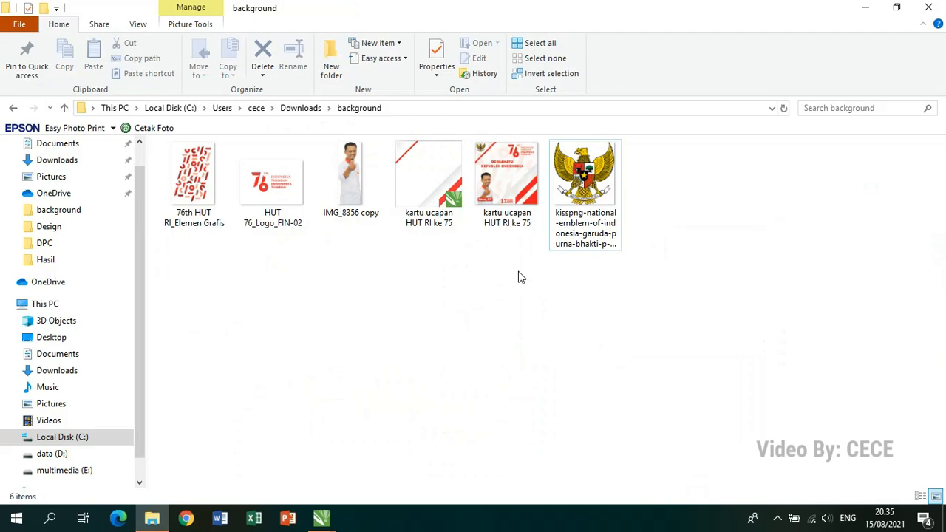
pyautogui.doubleClick(507, 213)
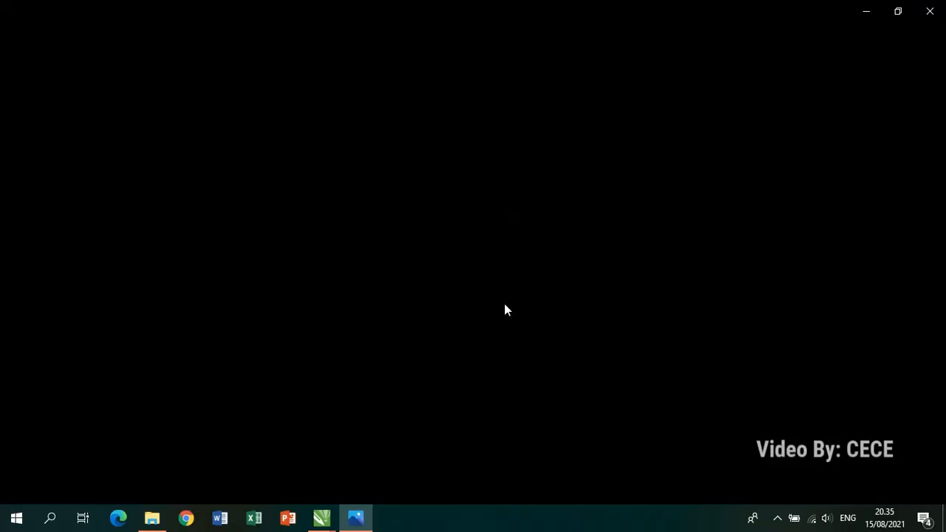